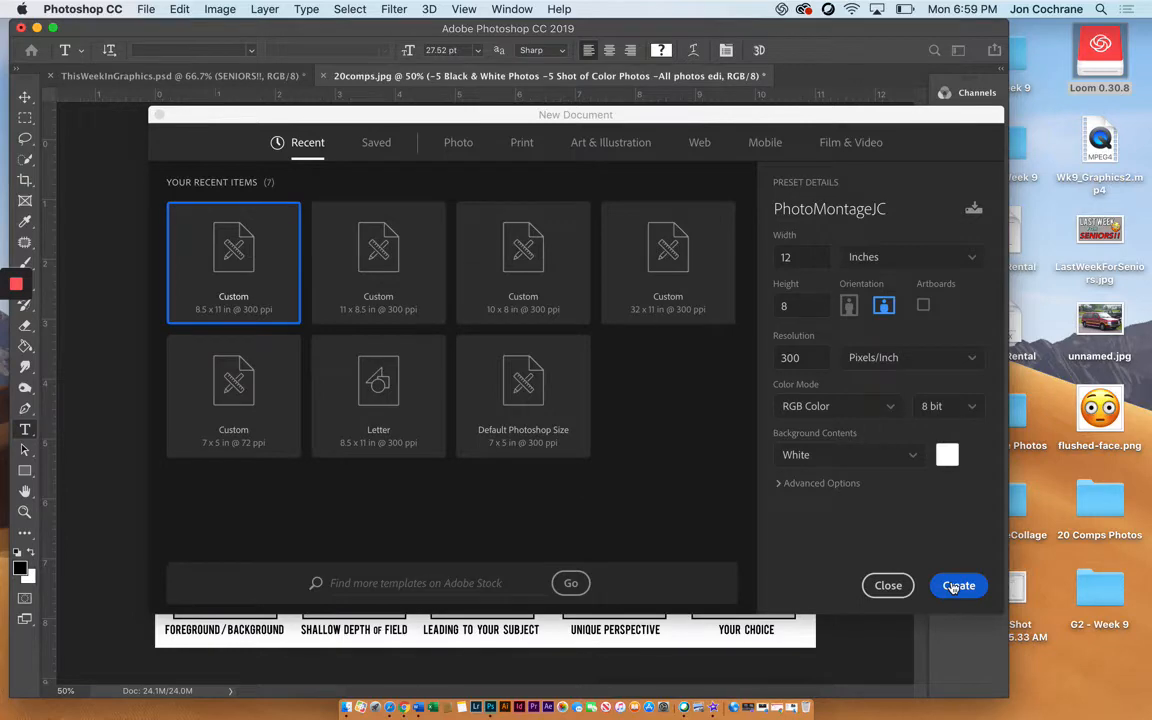
# Create the 12 × 8 inch PhotoMontageJC document at 300 pixels/inch and place IMG_9753.jpg as an embedded image.
pyautogui.click(955, 586)
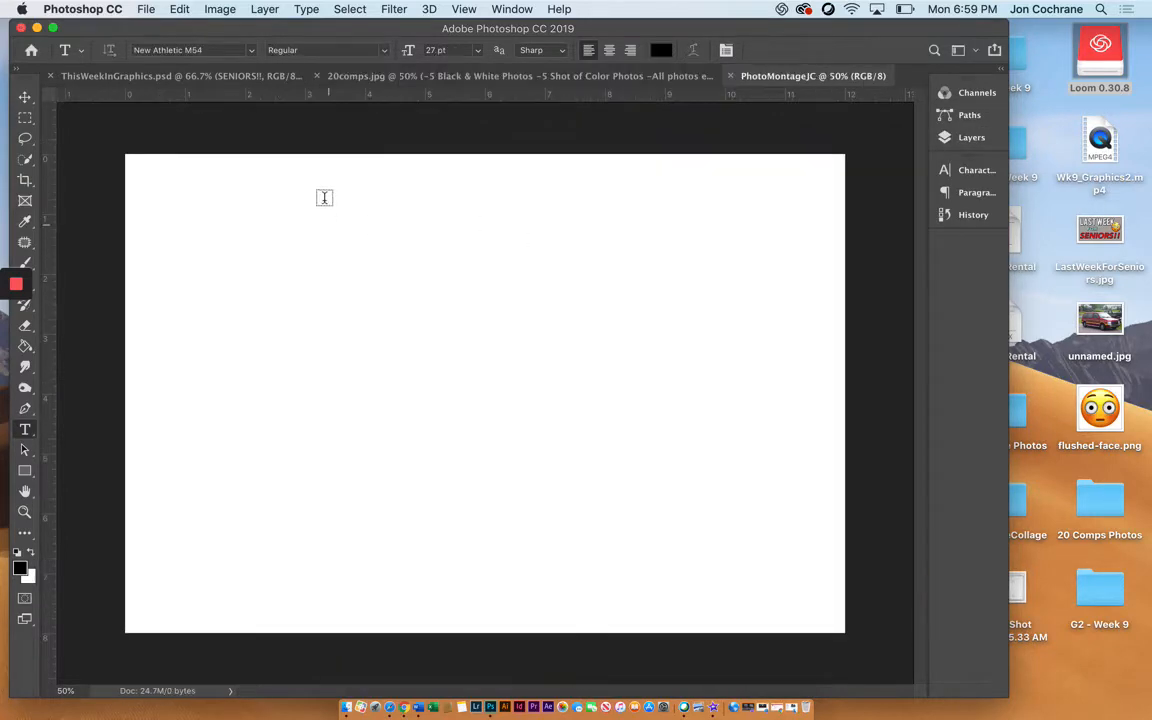
pyautogui.click(146, 10)
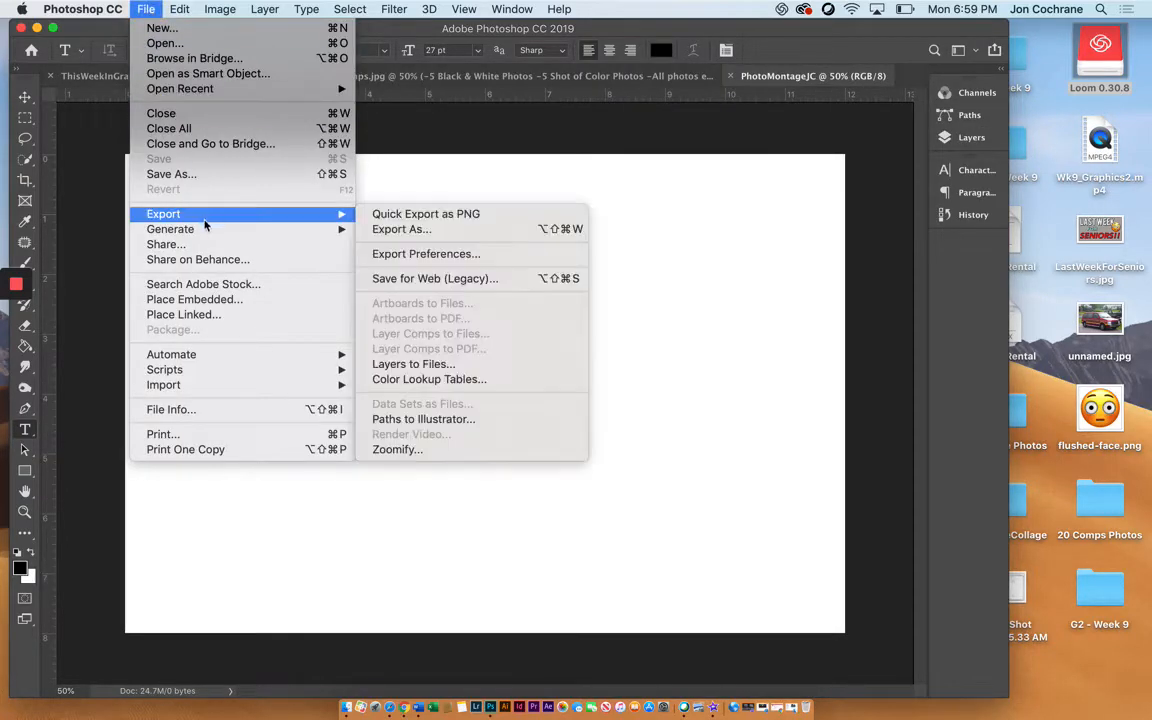
pyautogui.click(203, 302)
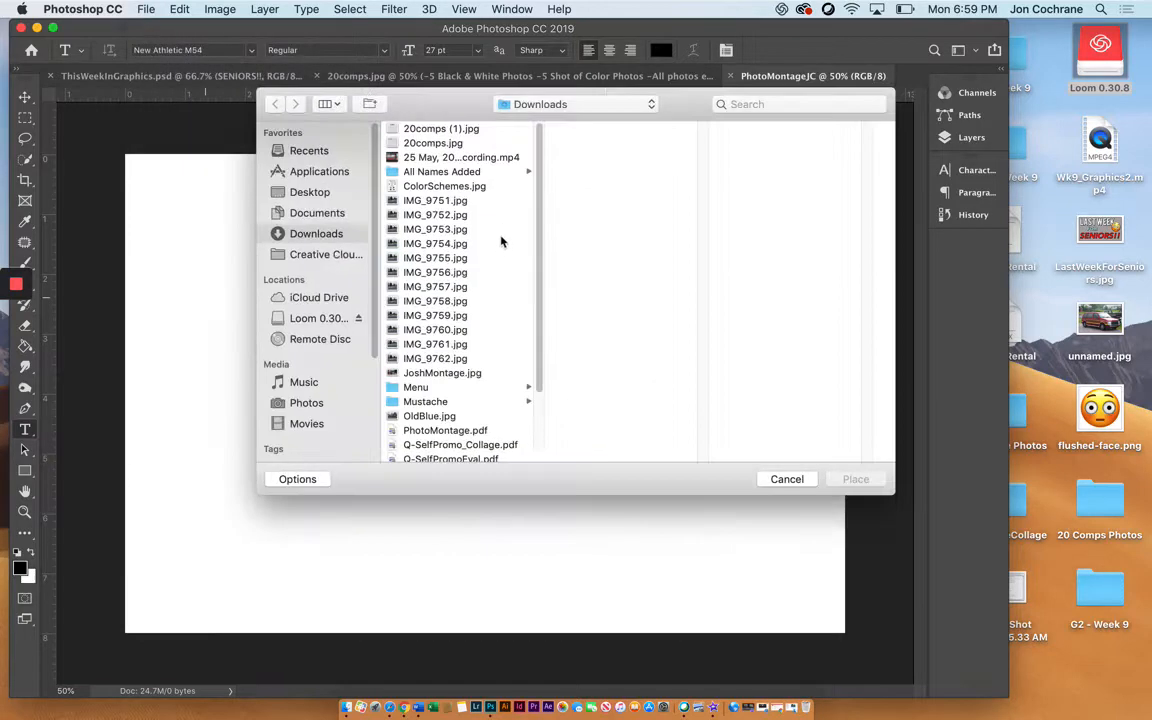
pyautogui.click(427, 201)
pyautogui.press('Down')
pyautogui.press('Down')
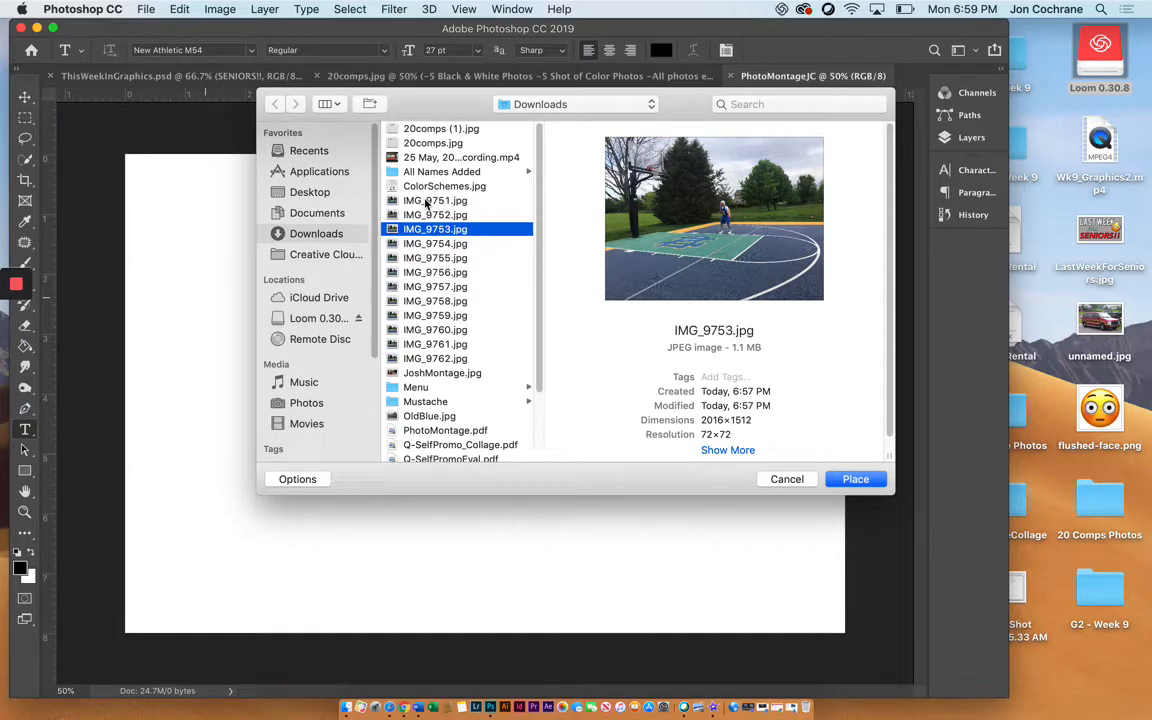
pyautogui.press('Return')
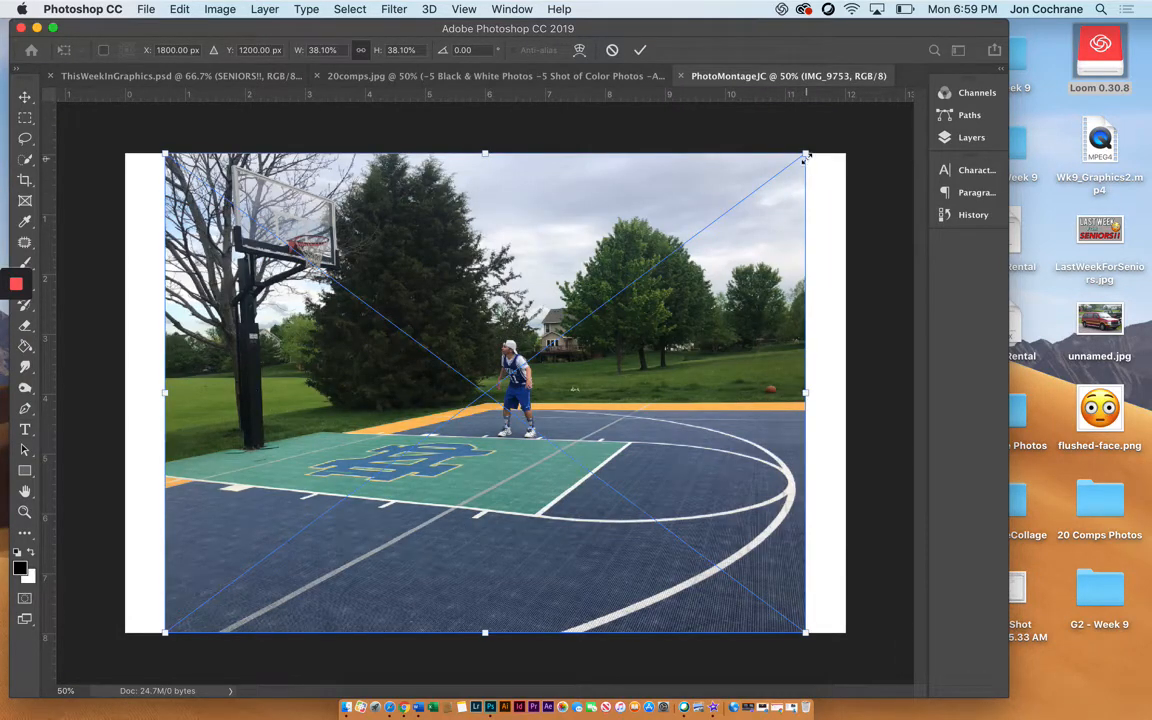
# Scale the placed IMG_9753 photo up proportionally from its centre until it covers the whole canvas, and commit it.
pyautogui.moveTo(806, 156); pyautogui.dragTo(865, 148)
pyautogui.press('Return')
pyautogui.press('t')
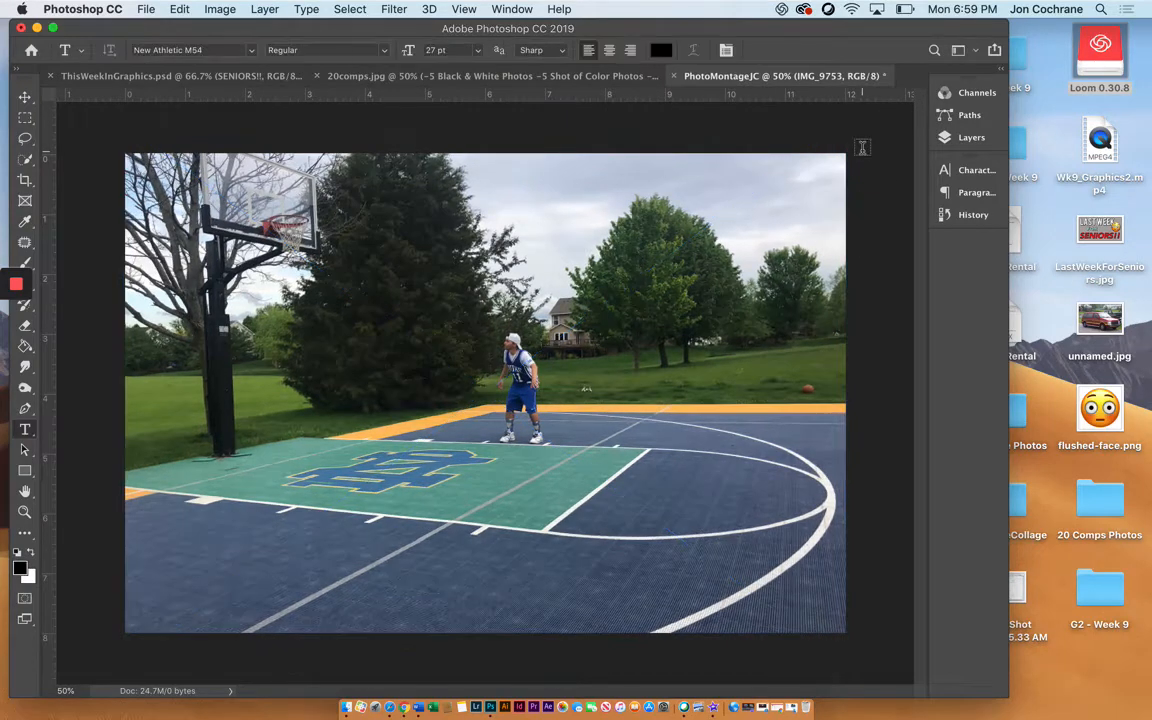
# Place IMG_9751.jpg as an embedded image and enlarge it proportionally to cover the full canvas.
pyautogui.click(145, 9)
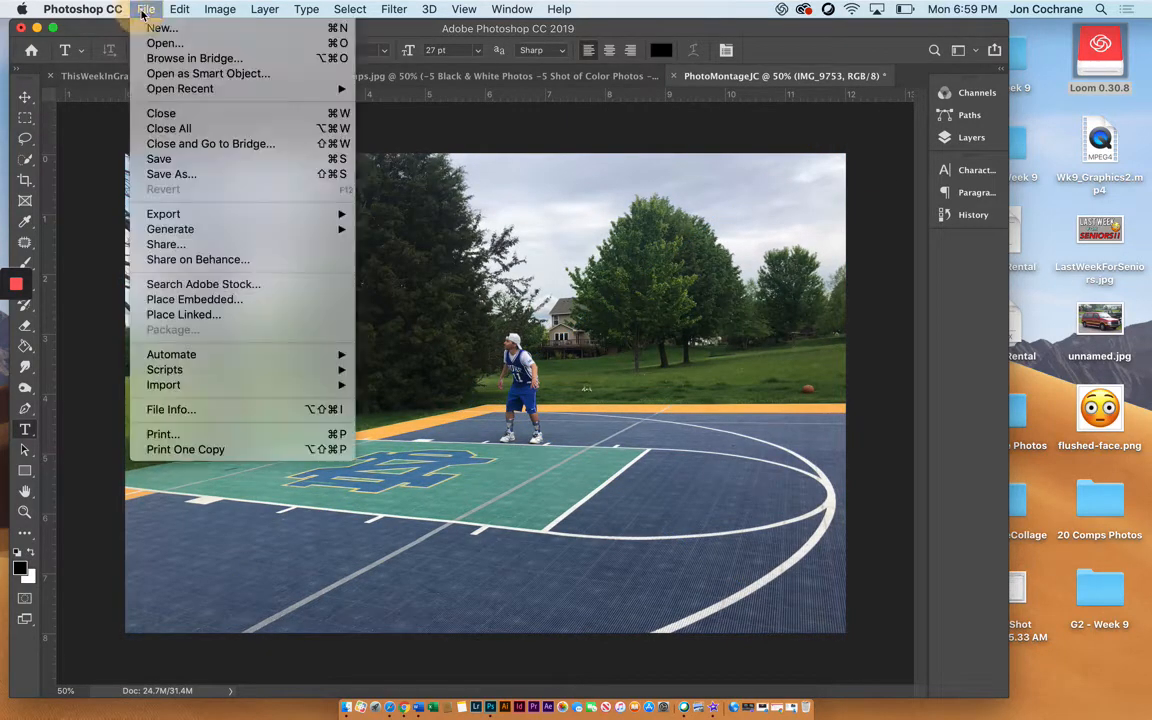
pyautogui.click(170, 299)
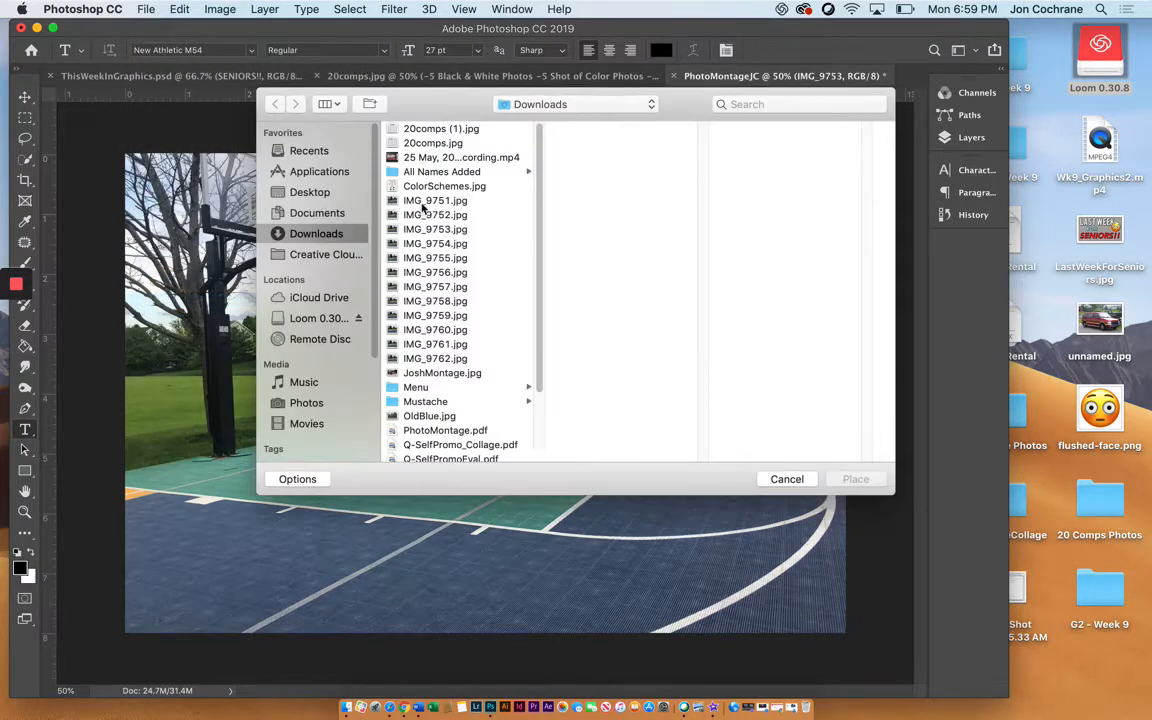
pyautogui.click(422, 203)
pyautogui.click(424, 212)
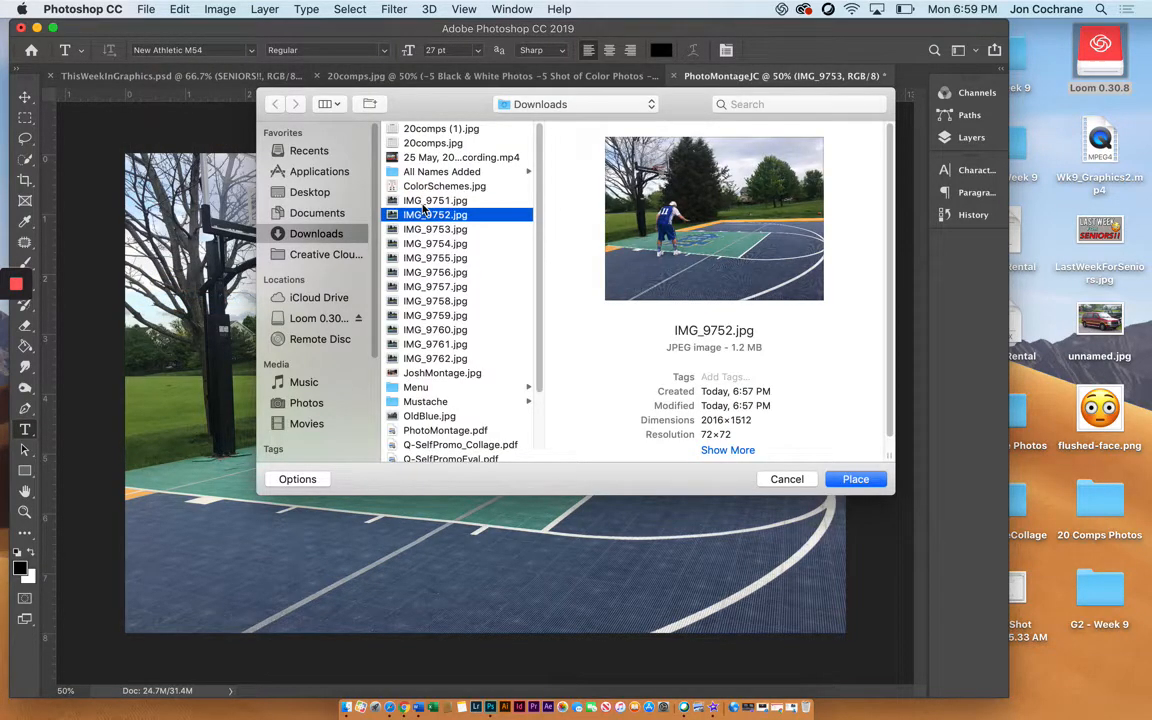
pyautogui.click(424, 203)
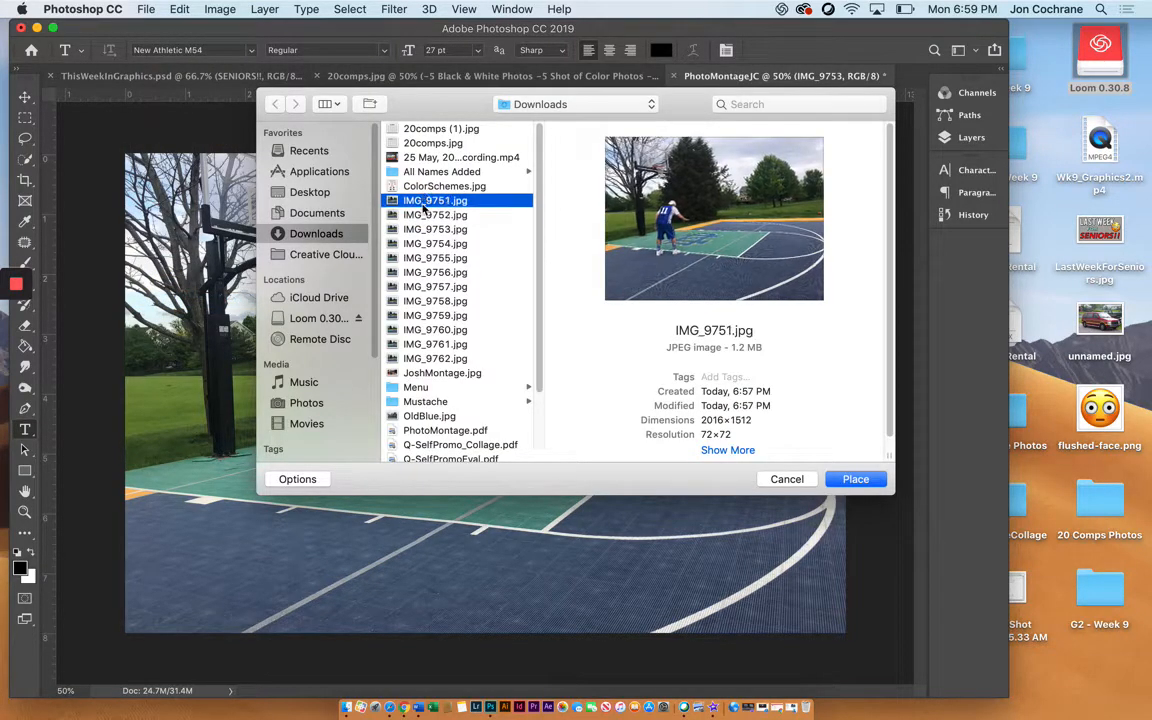
pyautogui.click(855, 483)
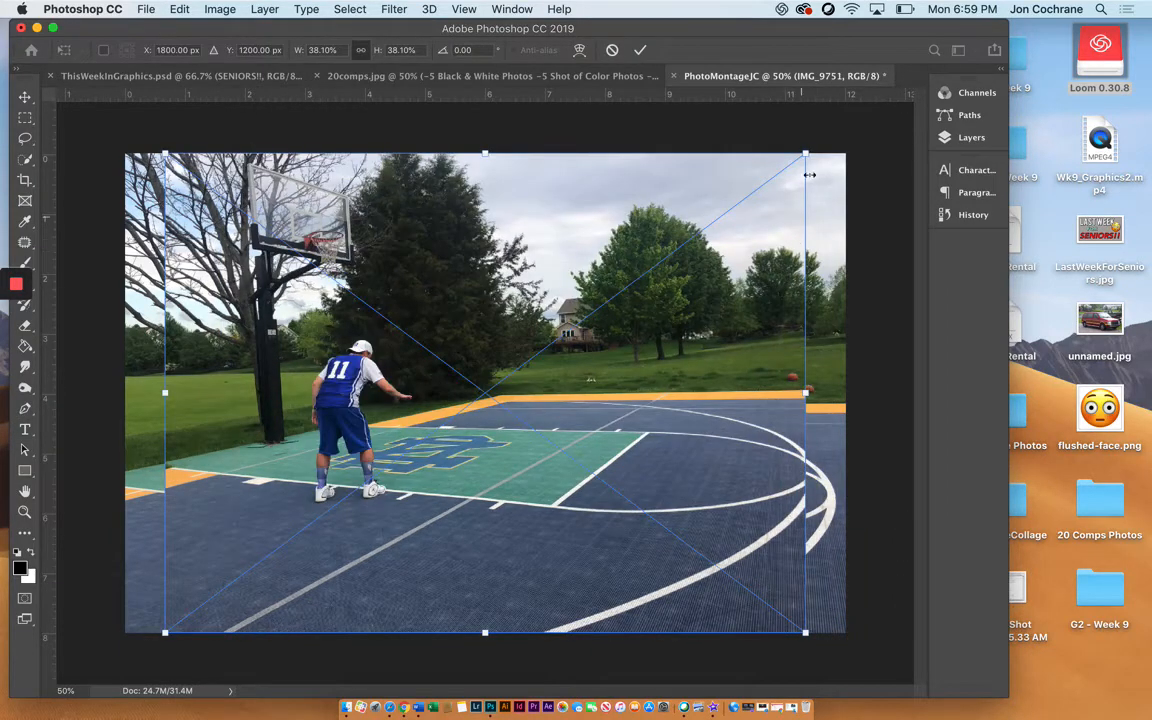
pyautogui.moveTo(806, 152); pyautogui.dragTo(860, 137)
pyautogui.press('Return')
pyautogui.press('t')
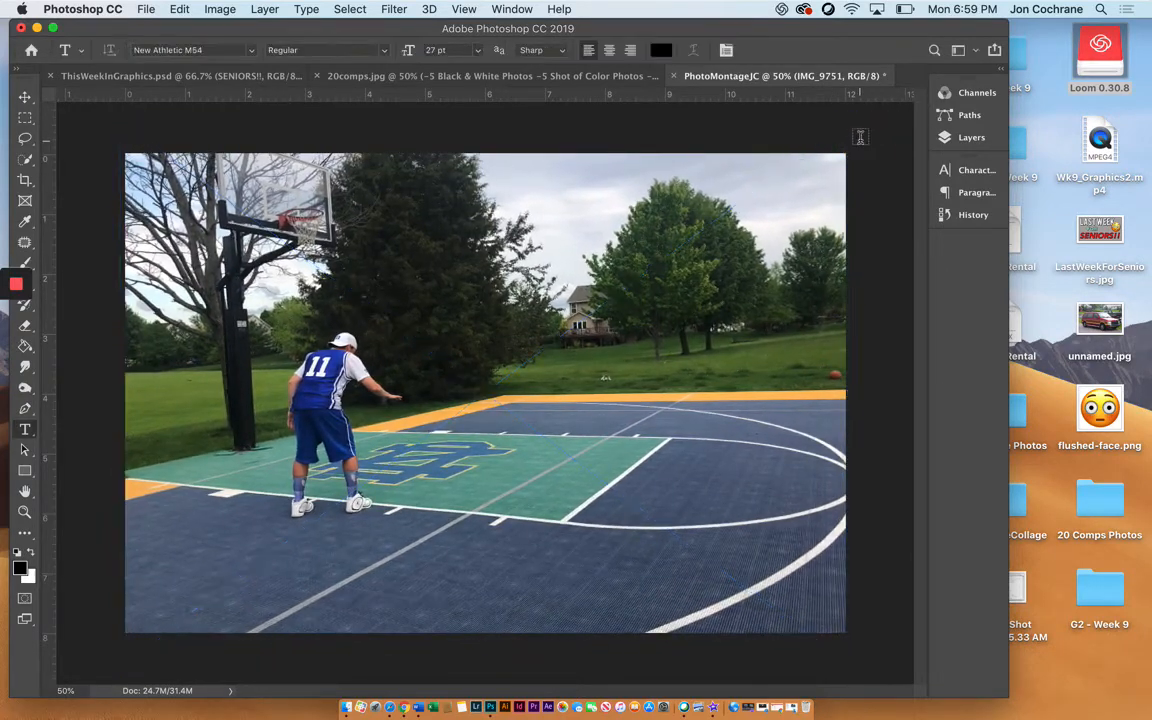
# Preview the basketball court photos in Downloads and place IMG_9755.jpg as an embedded image.
pyautogui.click(146, 9)
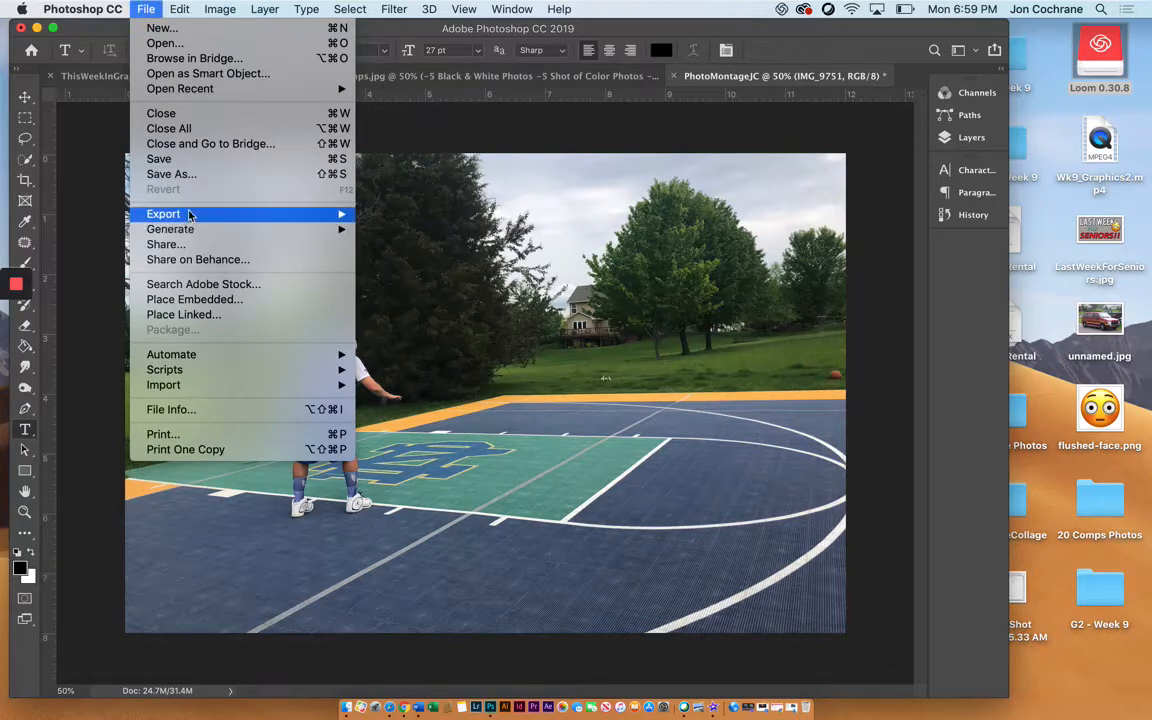
pyautogui.click(195, 300)
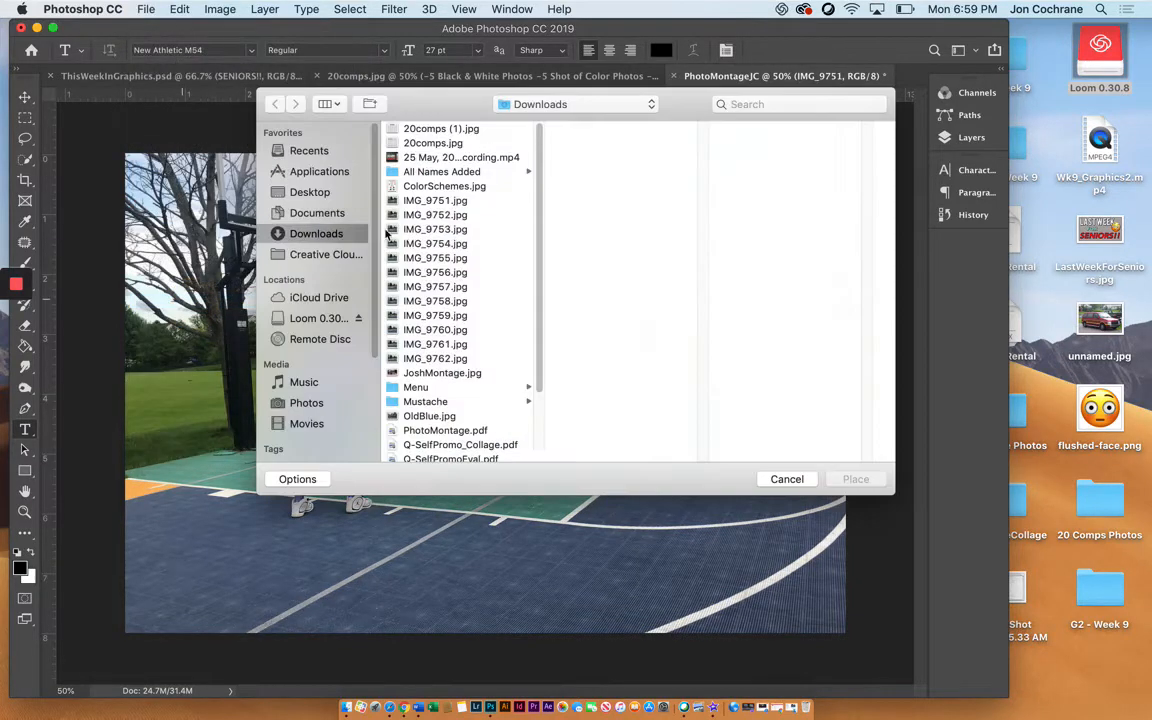
pyautogui.click(430, 215)
pyautogui.click(427, 228)
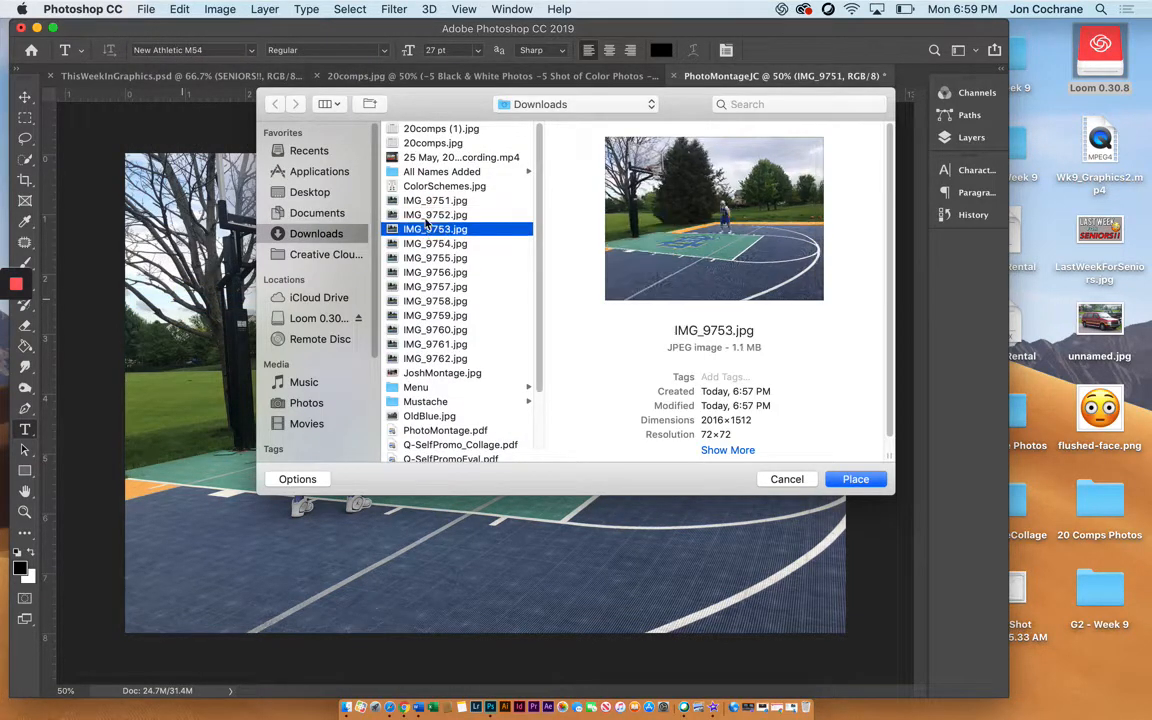
pyautogui.press('Up')
pyautogui.press('Up')
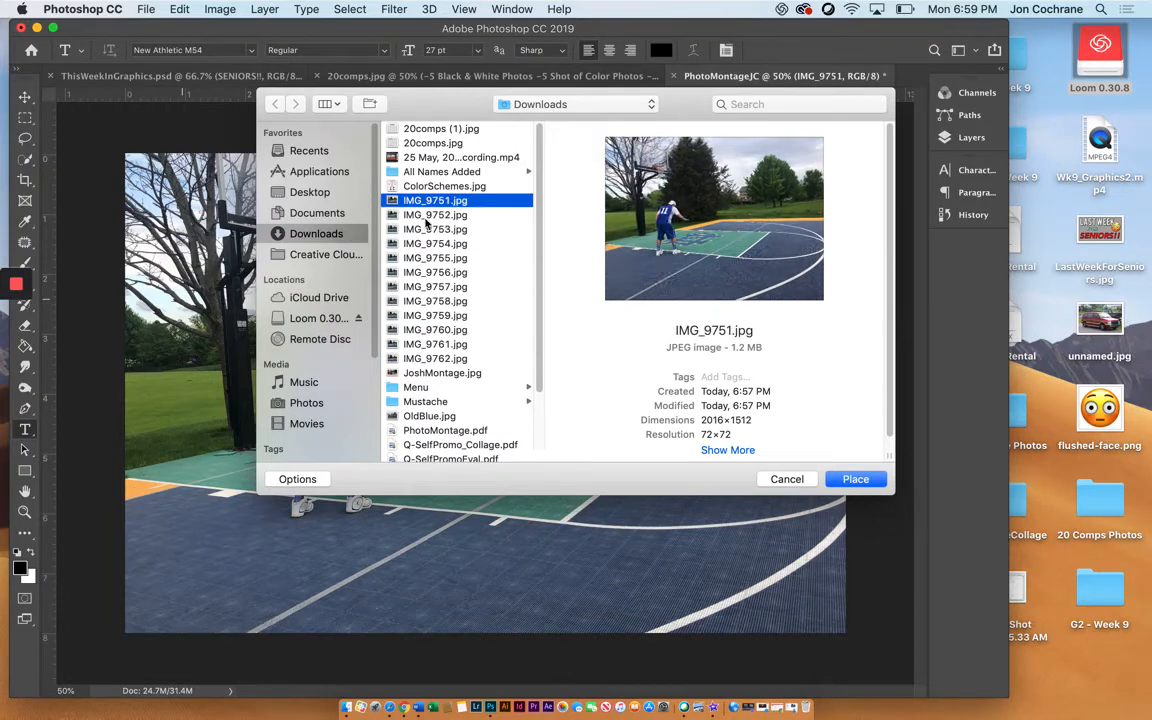
pyautogui.press('Down')
pyautogui.press('Down')
pyautogui.press('Down')
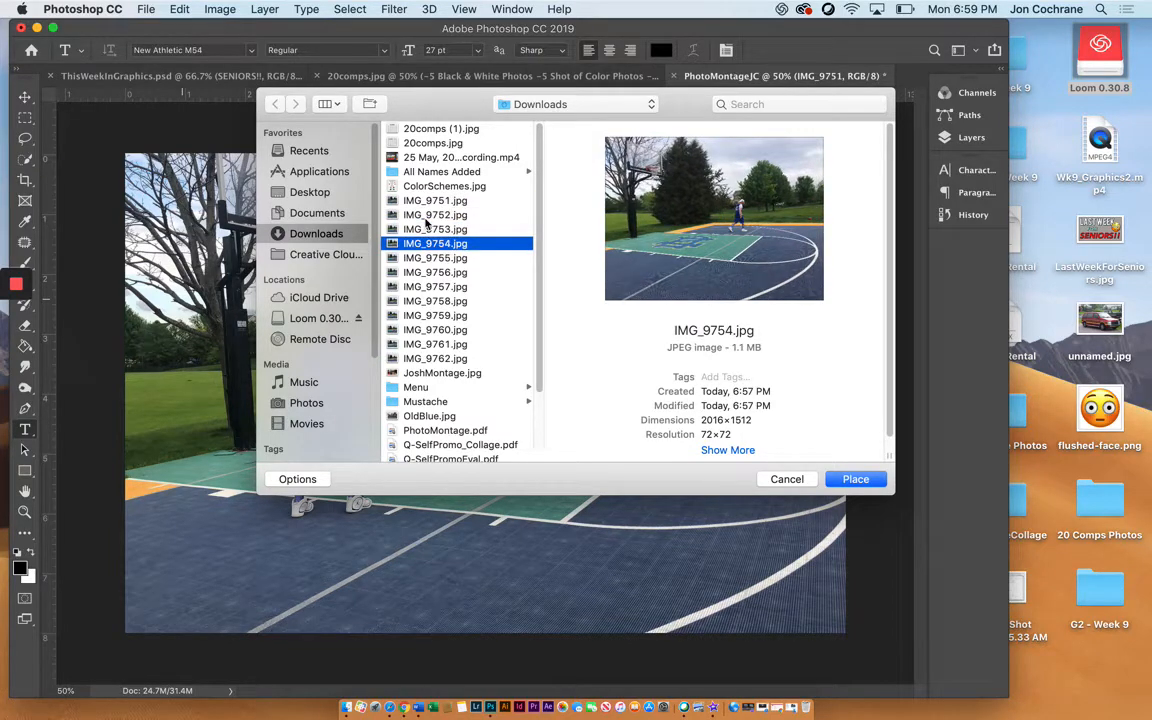
pyautogui.press('Down')
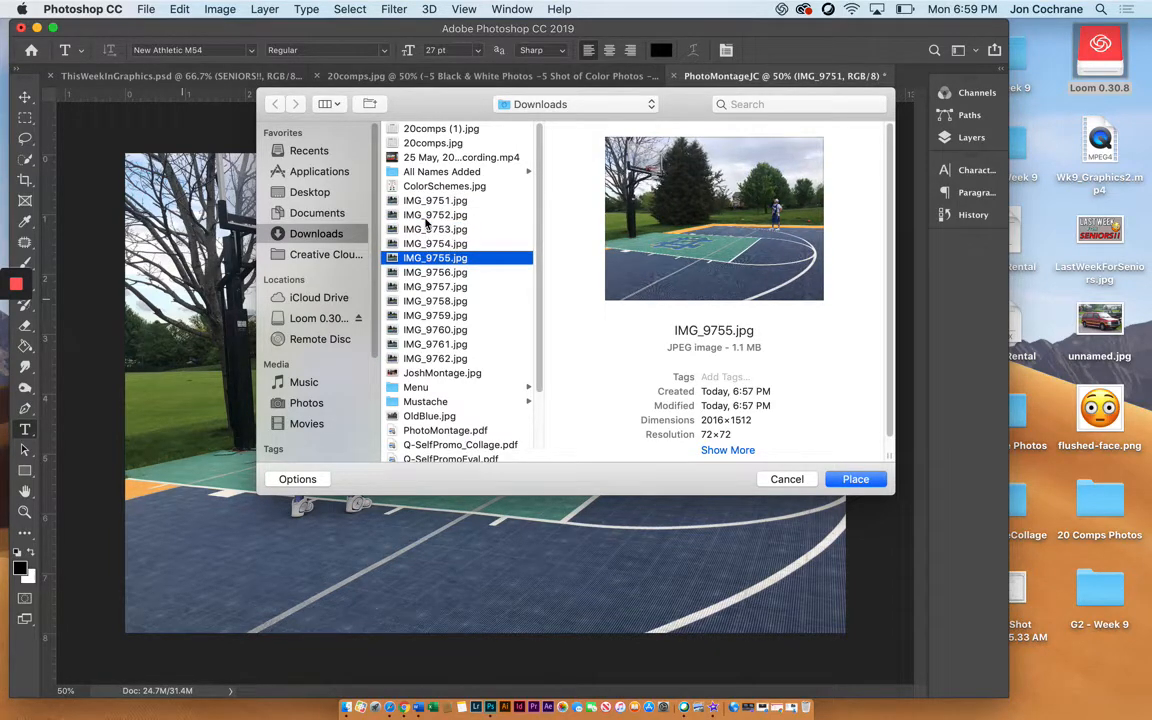
pyautogui.press('Return')
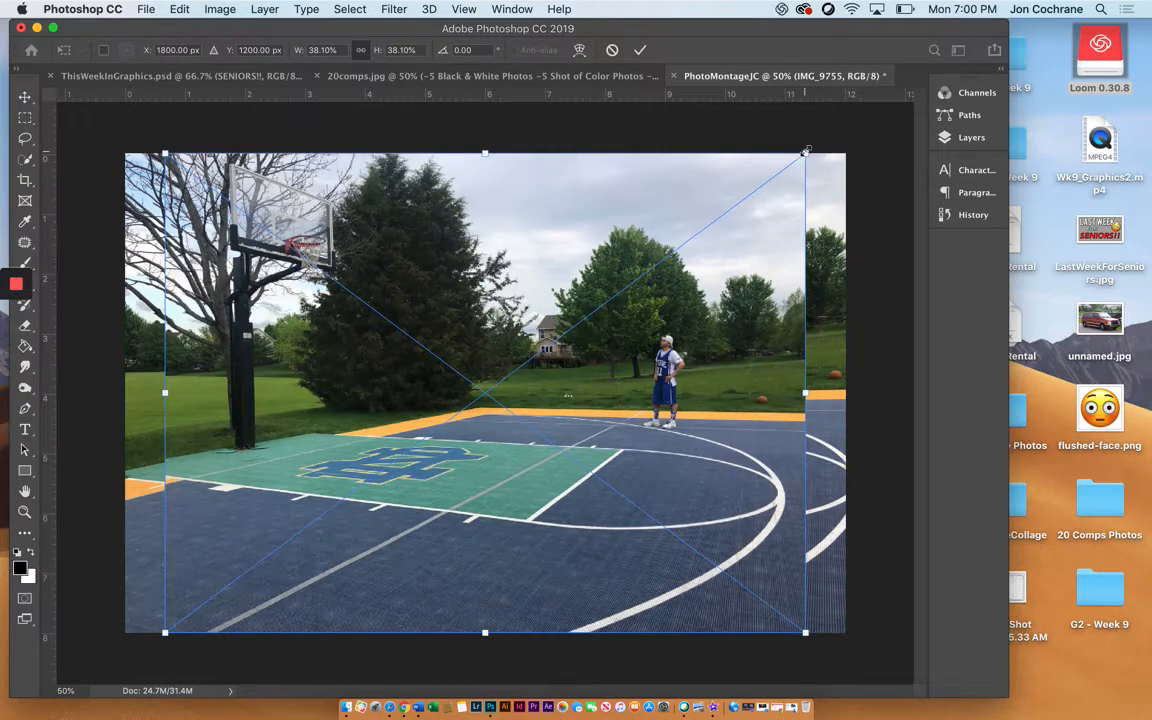
# Enlarge the placed IMG_9755 photo proportionally from its centre to fill the canvas, and commit it.
pyautogui.moveTo(806, 150); pyautogui.dragTo(860, 133)
pyautogui.press('Return')
pyautogui.press('t')
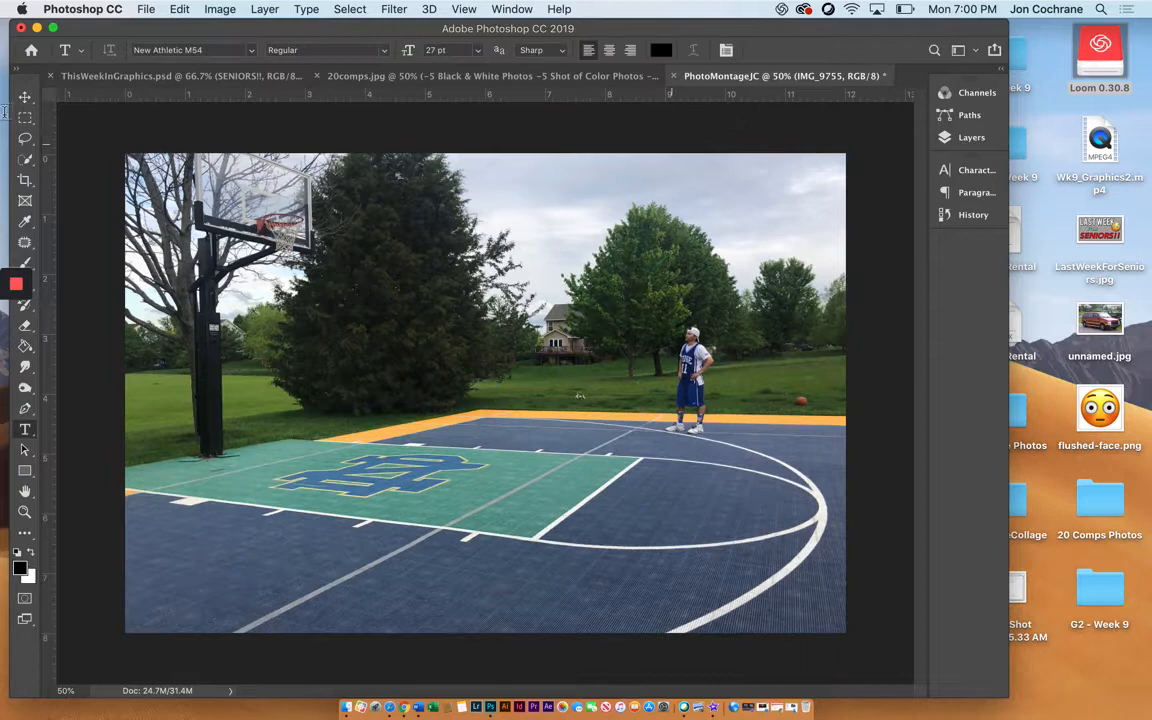
# Place IMG_9756.jpg as an embedded image and scale it to about 12.1 × 9.1 inches so it fills the canvas.
pyautogui.click(145, 10)
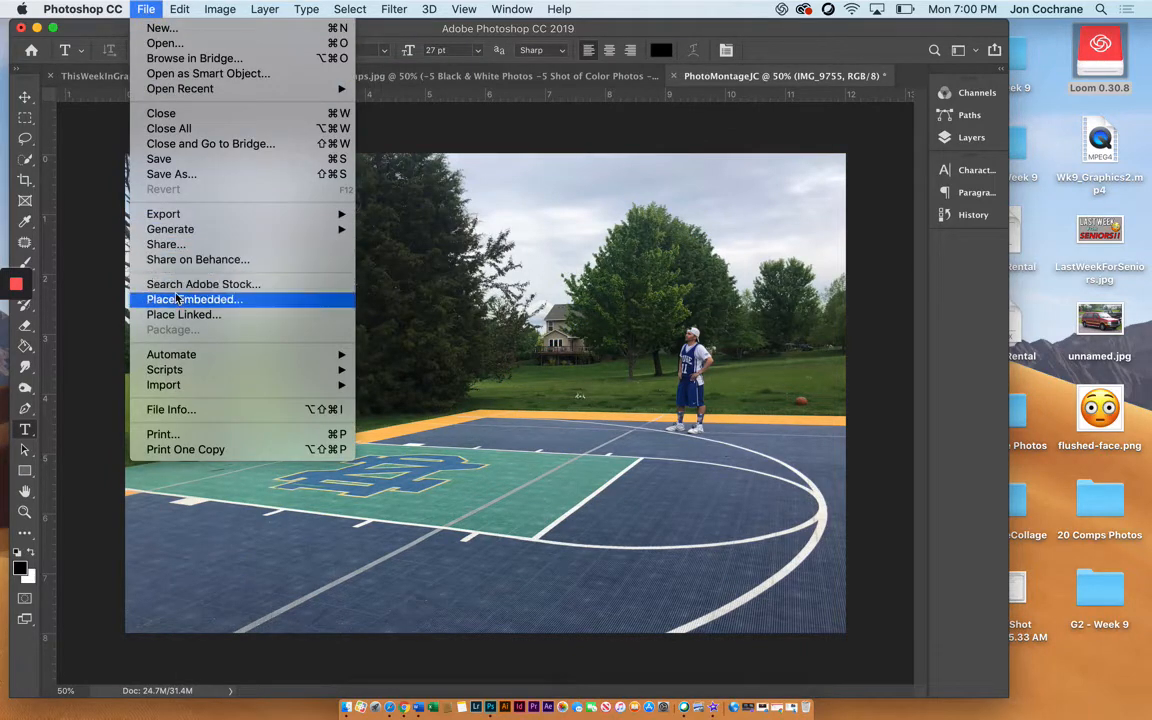
pyautogui.click(177, 299)
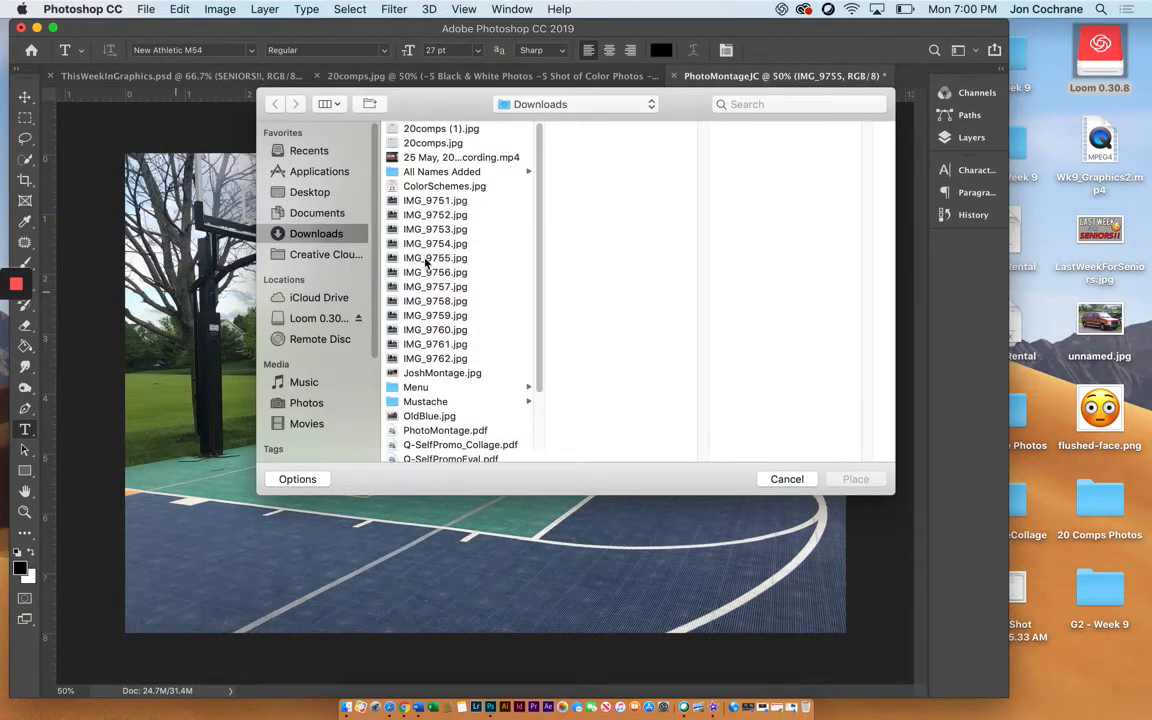
pyautogui.click(425, 258)
pyautogui.click(430, 273)
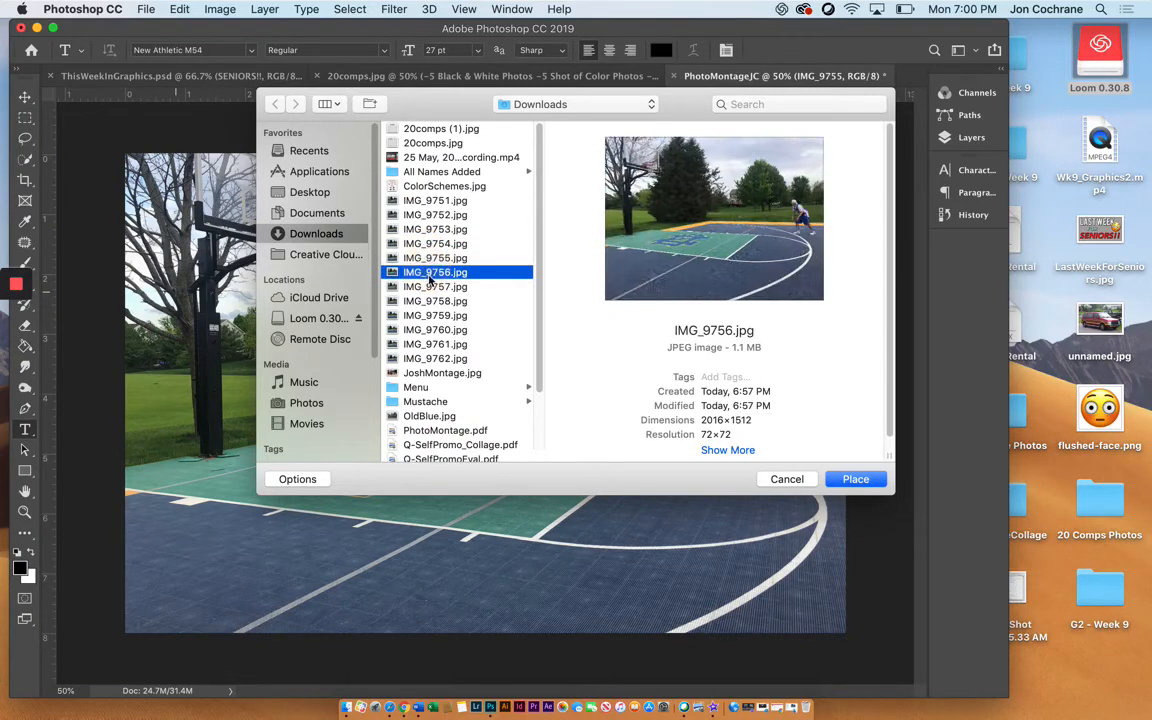
pyautogui.click(855, 479)
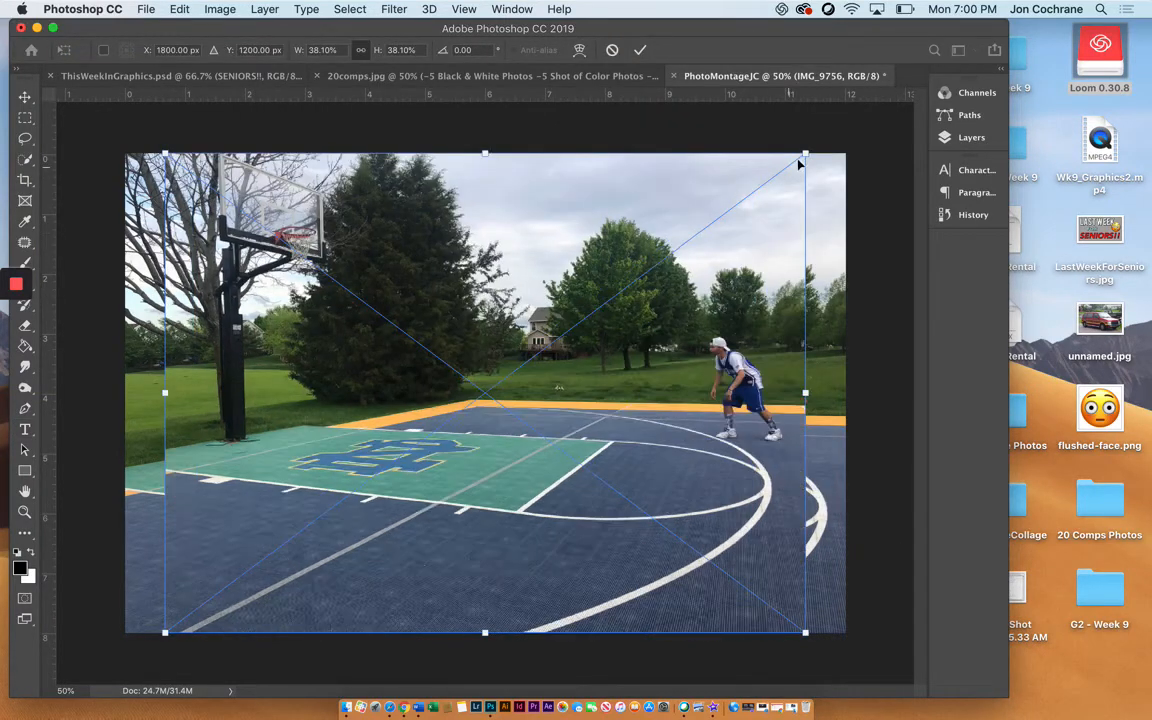
pyautogui.moveTo(806, 154); pyautogui.dragTo(858, 137)
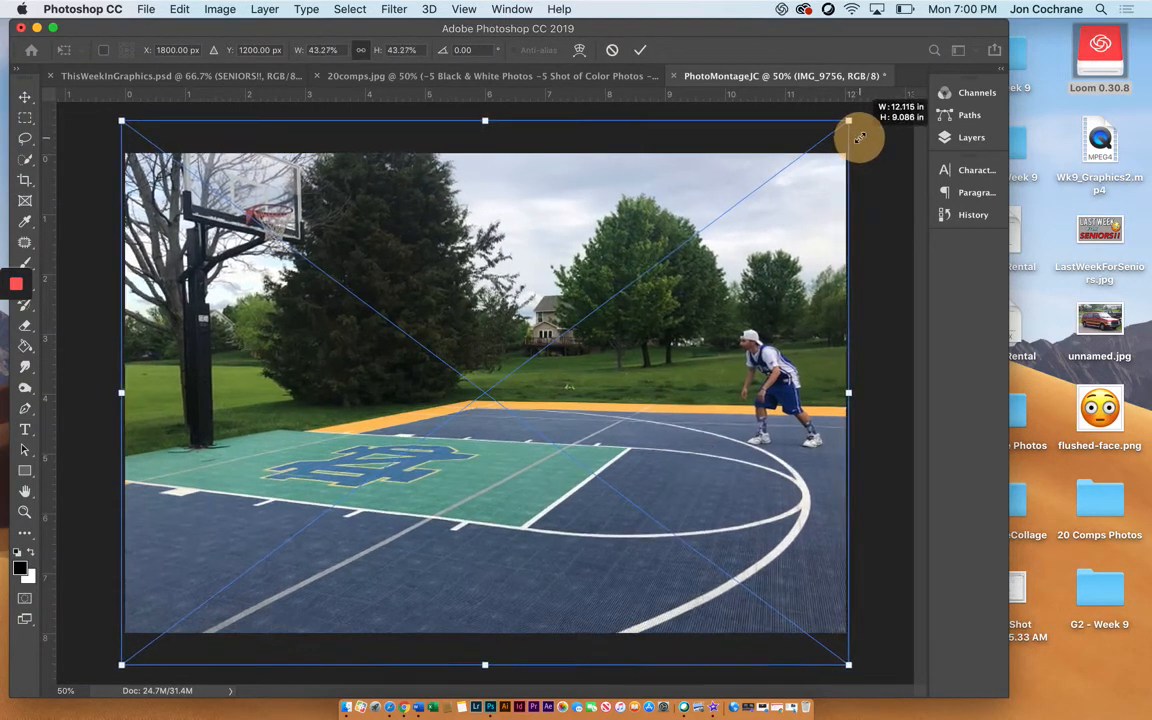
pyautogui.press('Return')
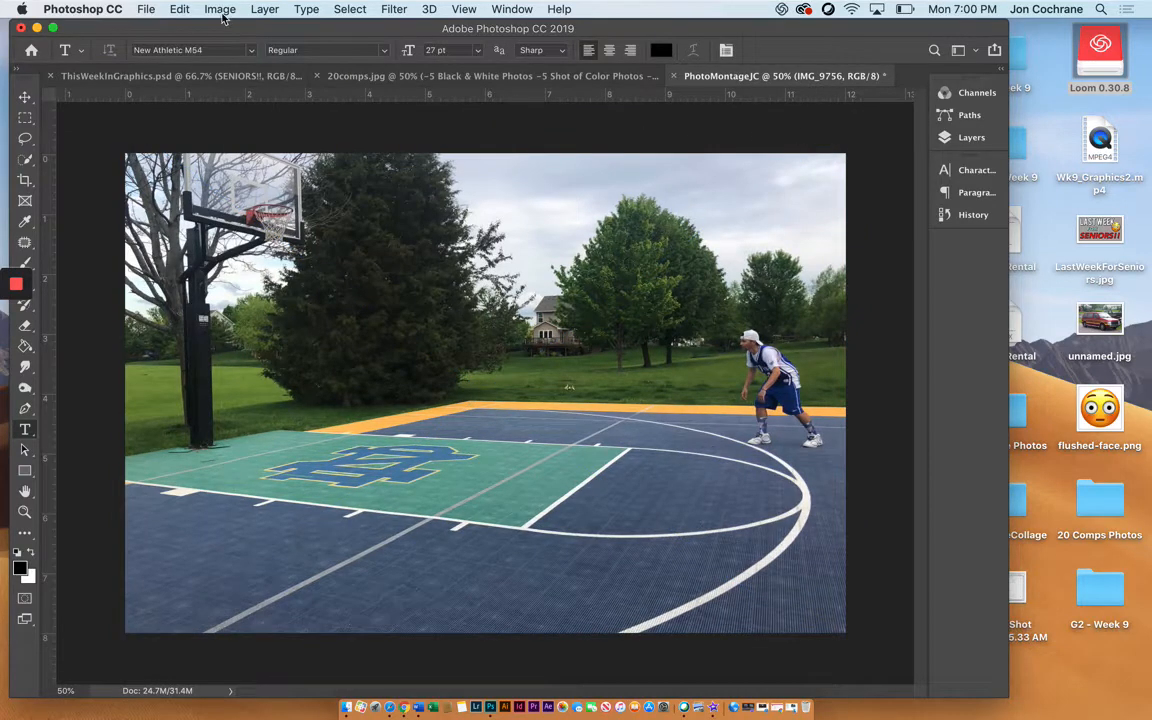
# Preview the remaining court photos in Downloads and place IMG_9757.jpg as an embedded image.
pyautogui.click(145, 10)
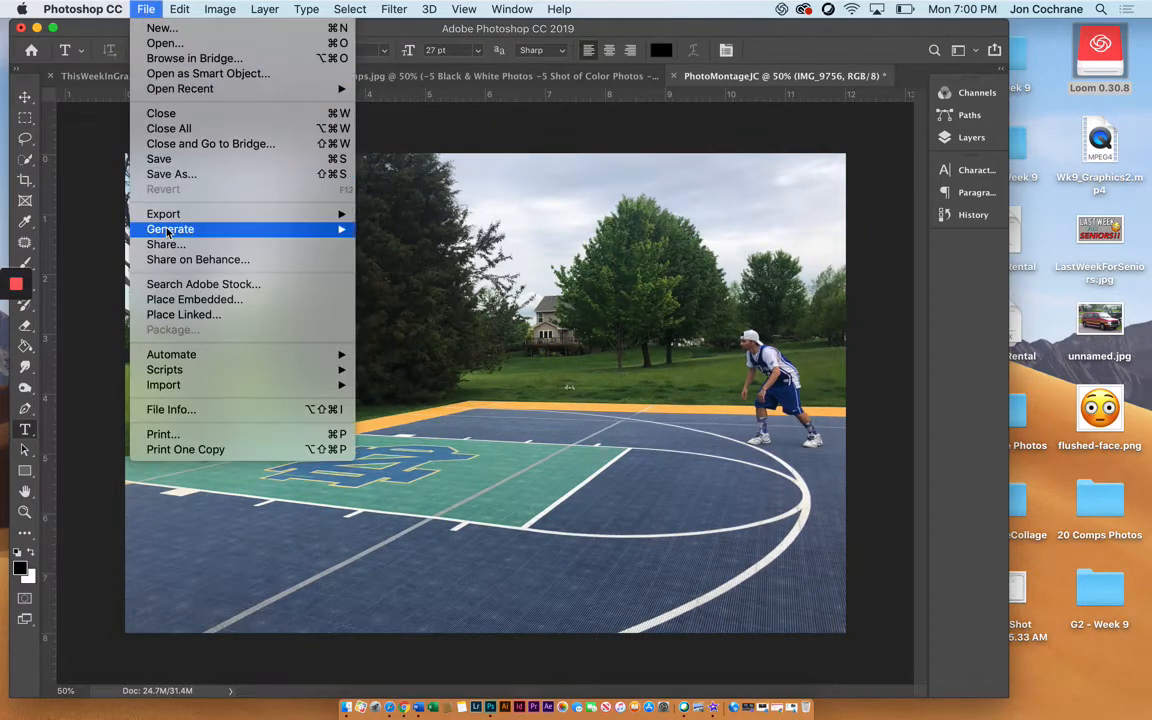
pyautogui.moveTo(168, 232)
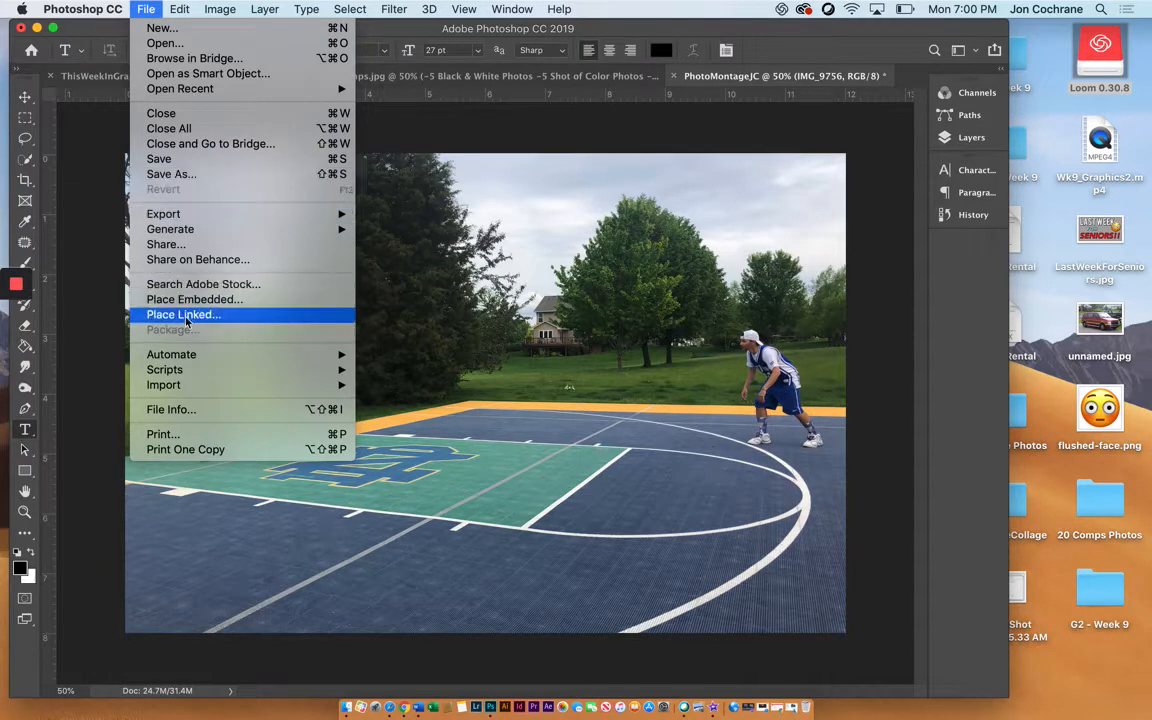
pyautogui.click(168, 299)
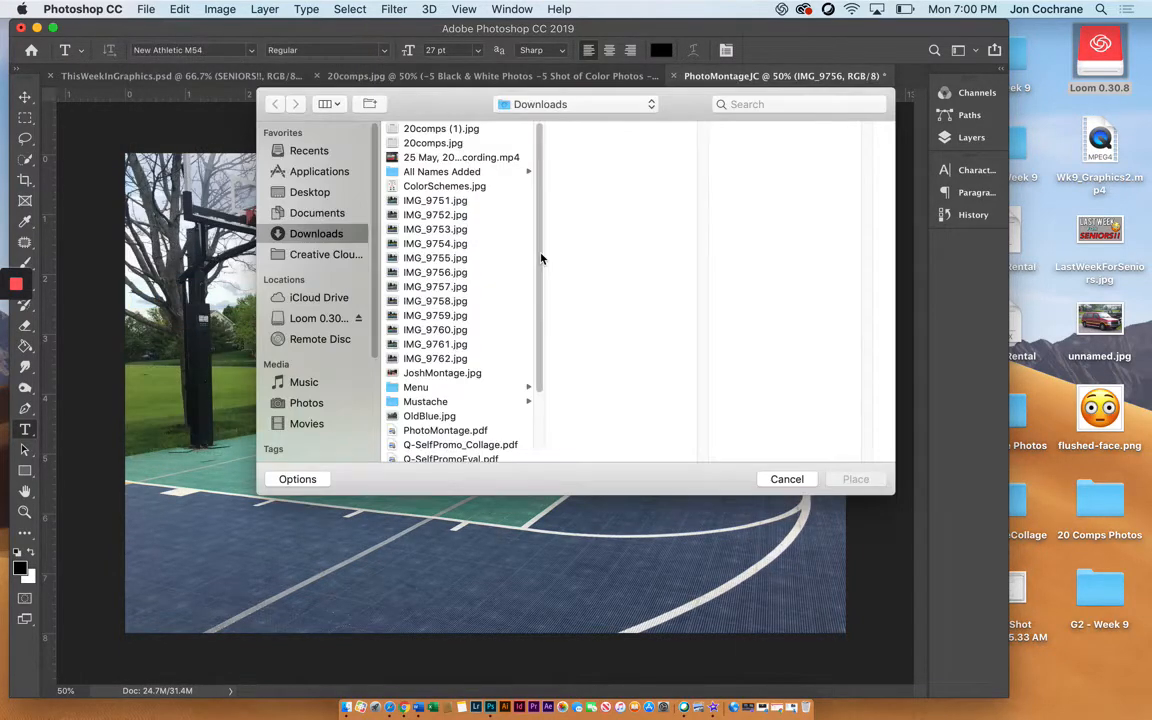
pyautogui.click(440, 285)
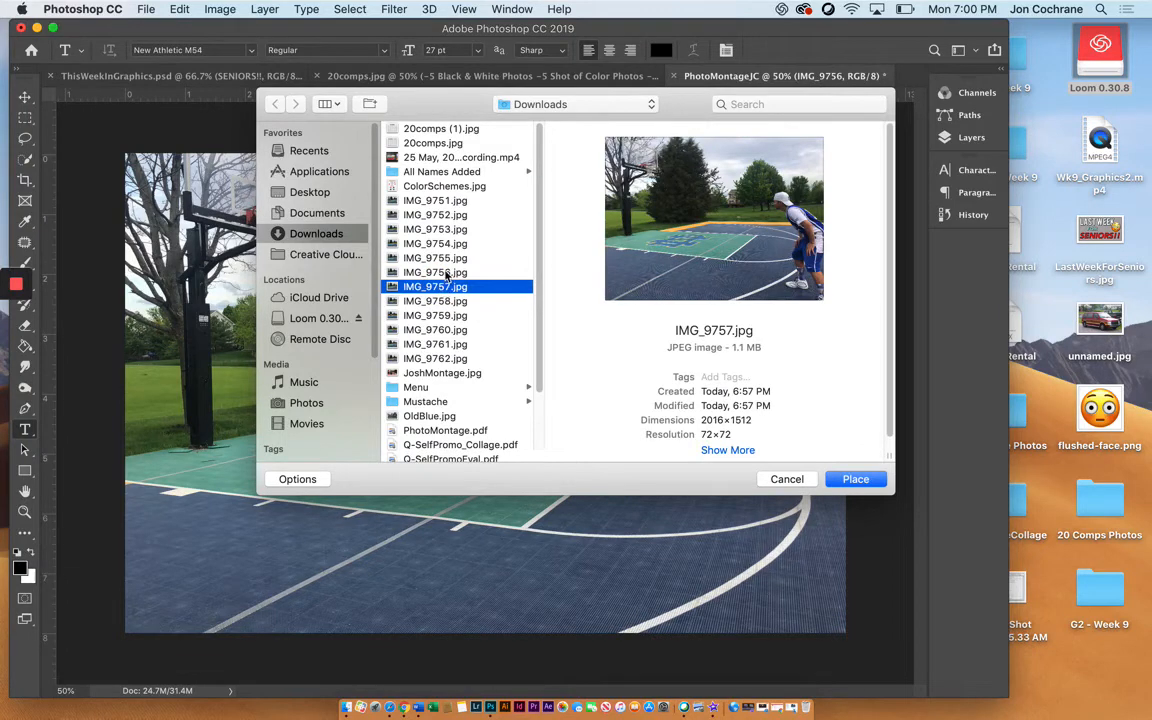
pyautogui.click(437, 359)
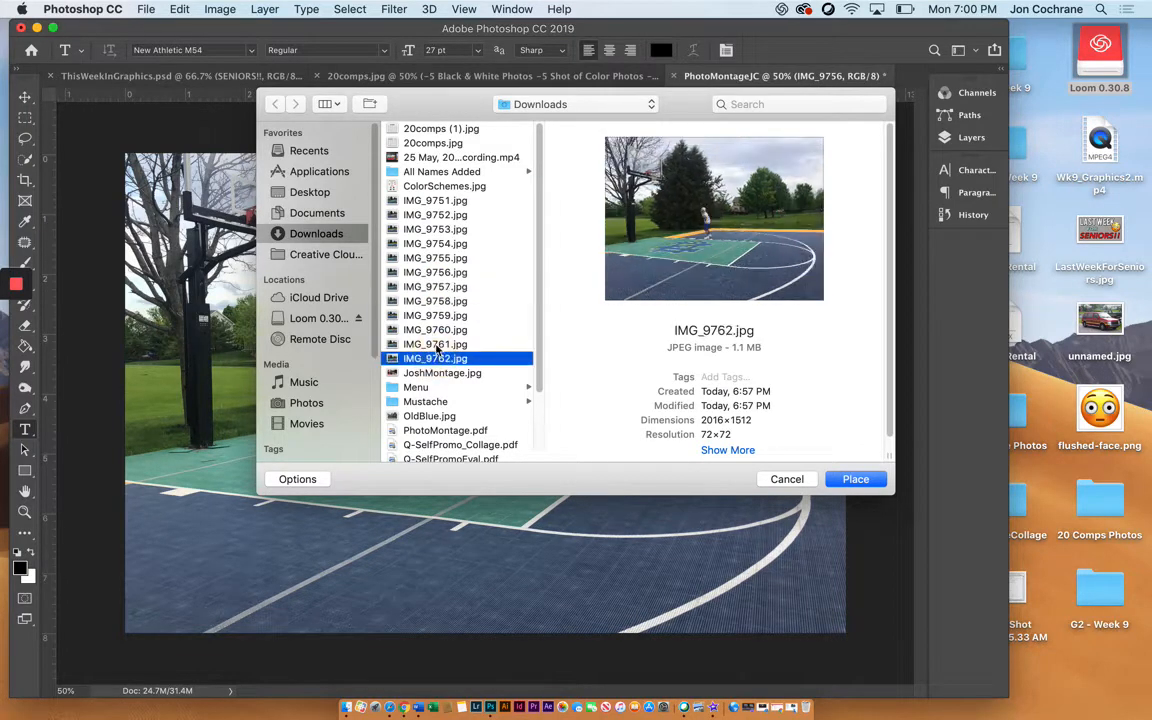
pyautogui.click(436, 203)
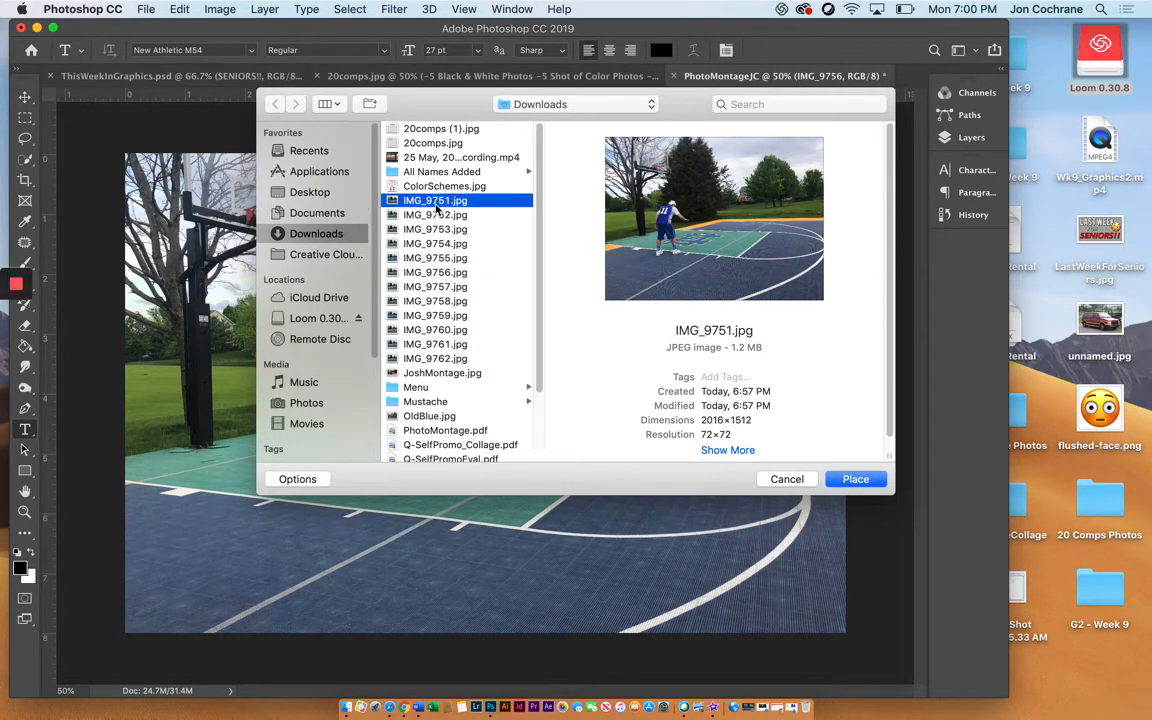
pyautogui.press('Down')
pyautogui.press('Down')
pyautogui.press('Down')
pyautogui.press('Down')
pyautogui.press('Down')
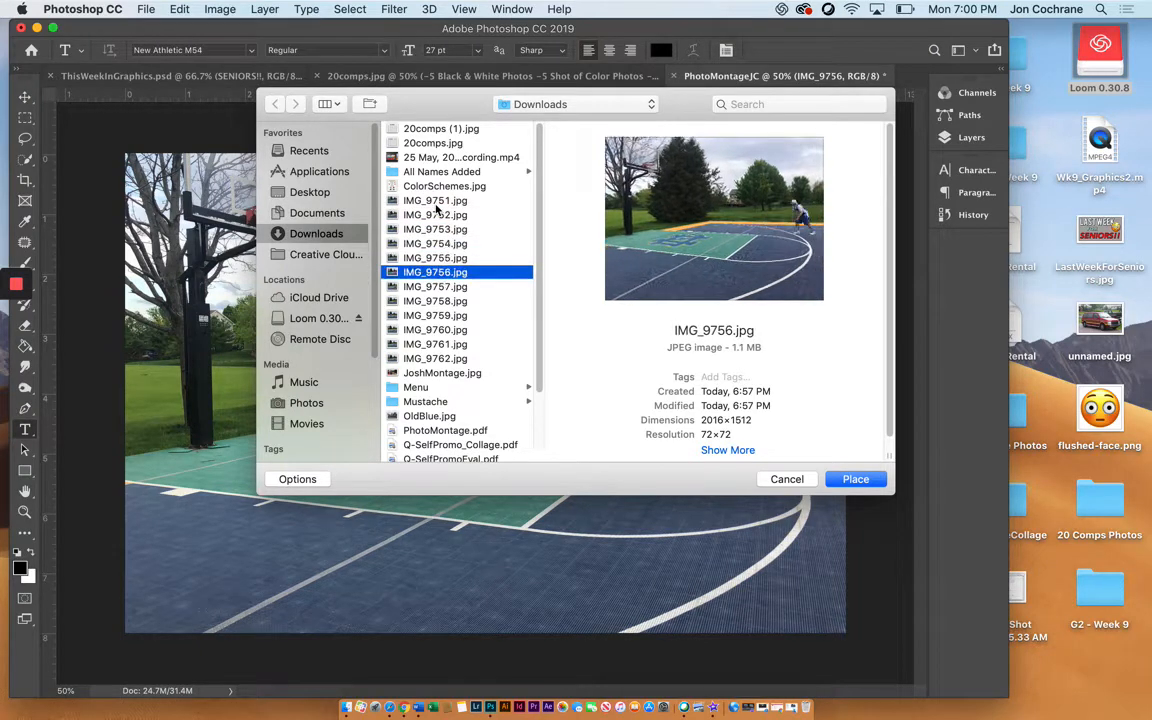
pyautogui.press('Down')
pyautogui.press('Down')
pyautogui.press('Up')
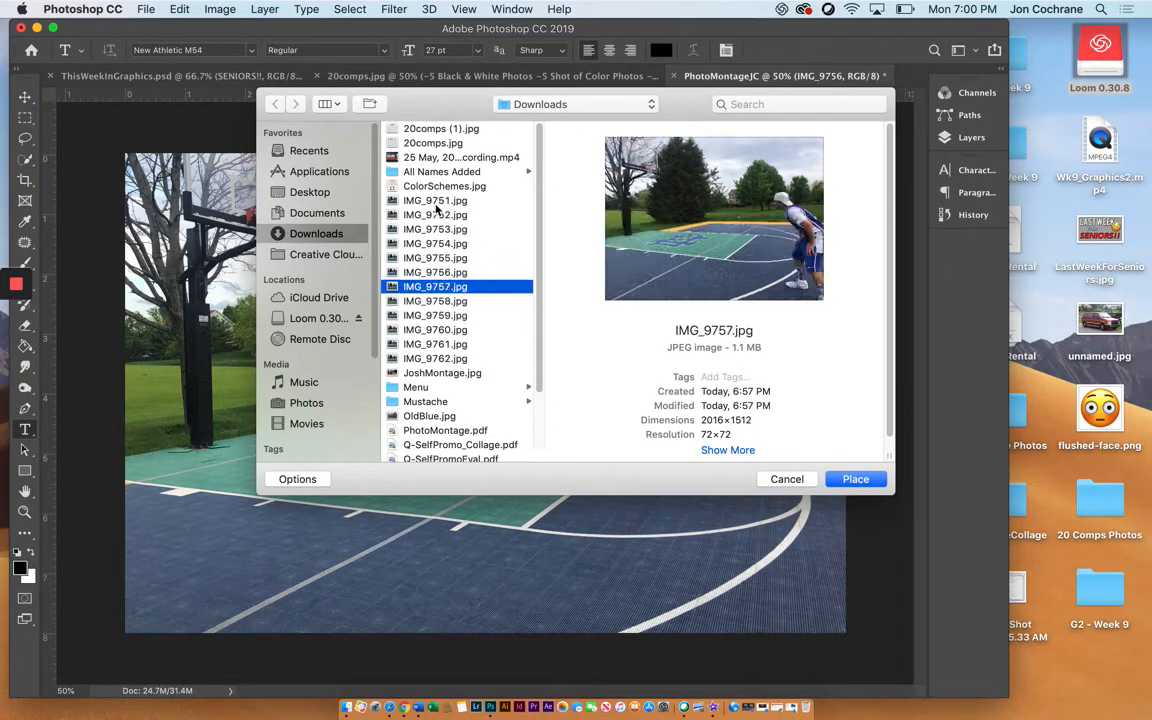
pyautogui.press('Return')
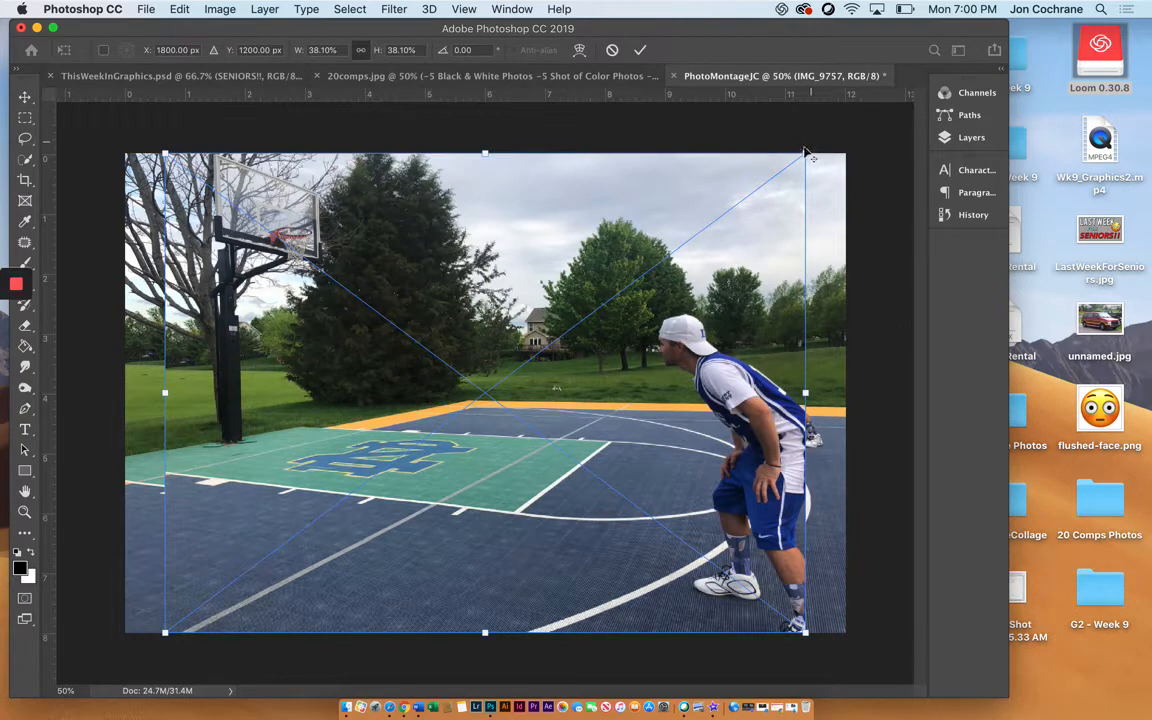
# Enlarge the placed IMG_9757 photo proportionally from its centre until it fills the canvas, and commit it.
pyautogui.moveTo(806, 152); pyautogui.dragTo(856, 123)
pyautogui.press('Return')
pyautogui.press('t')
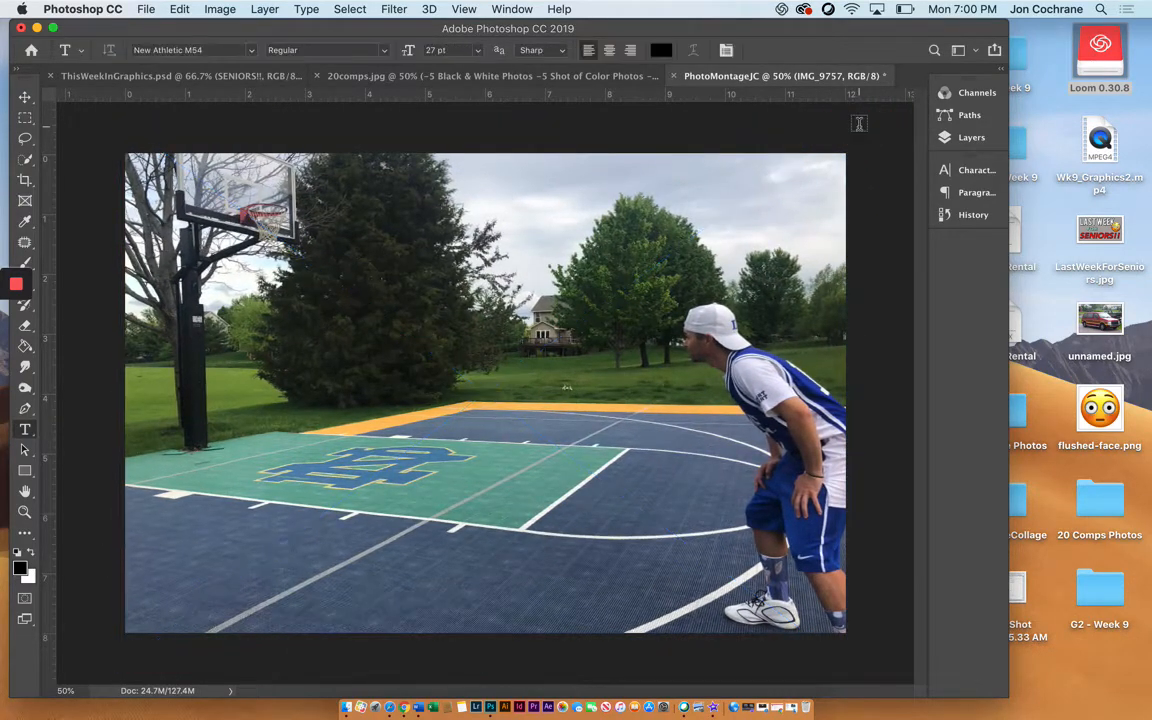
# Compare the next court photos in Downloads and place IMG_9758.jpg as an embedded image.
pyautogui.click(146, 9)
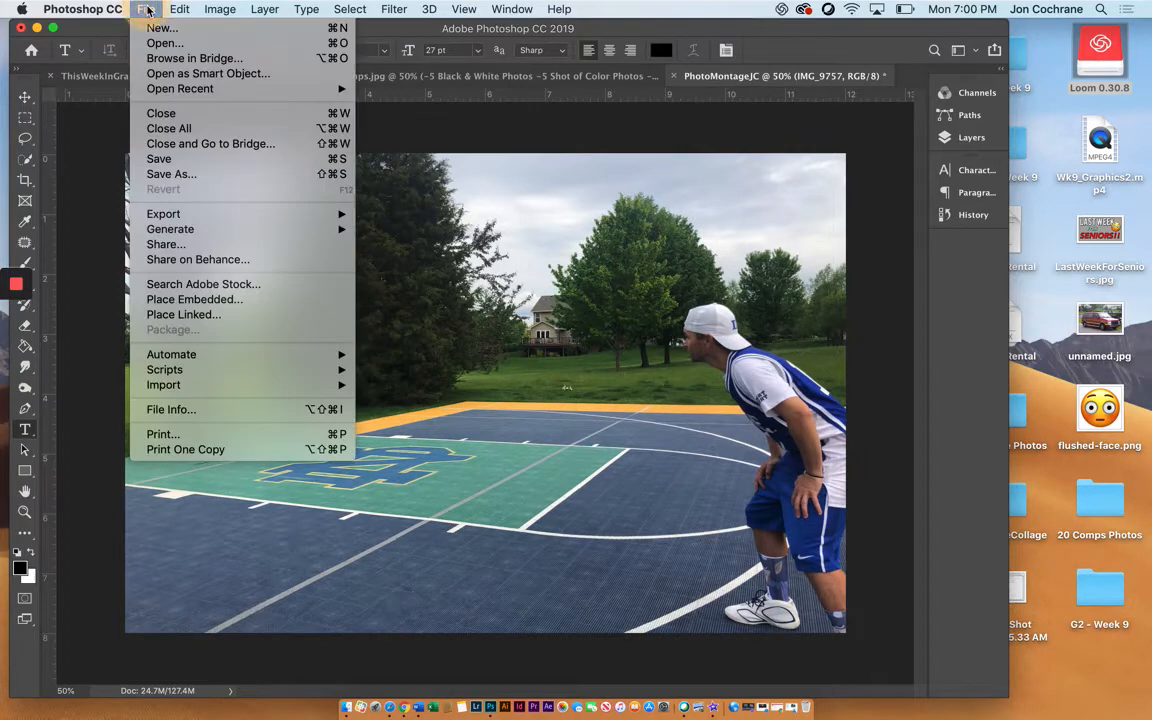
pyautogui.click(190, 300)
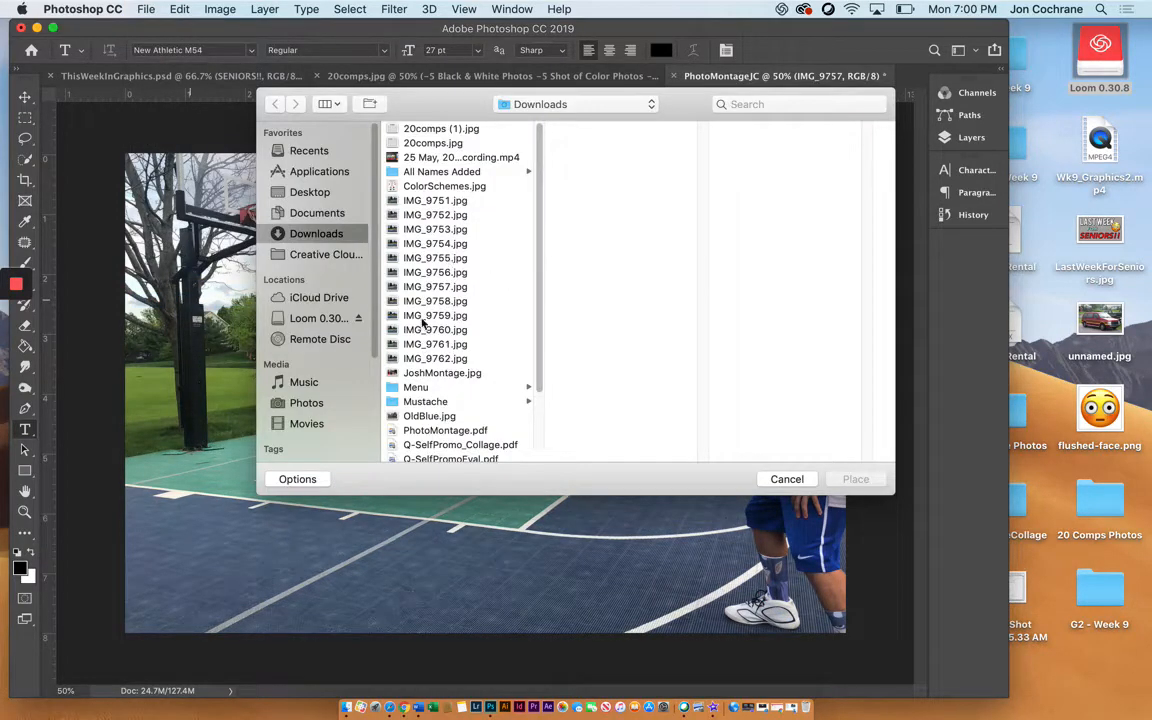
pyautogui.click(423, 330)
pyautogui.press('Up')
pyautogui.press('Up')
pyautogui.press('Up')
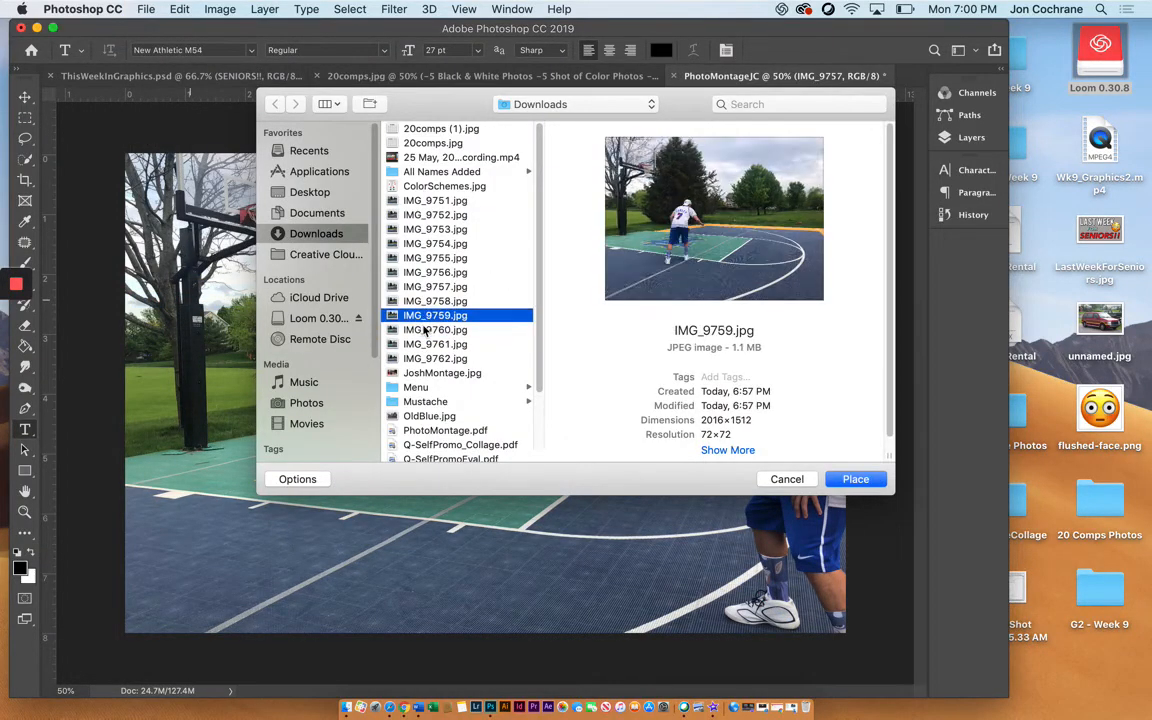
pyautogui.press('Down')
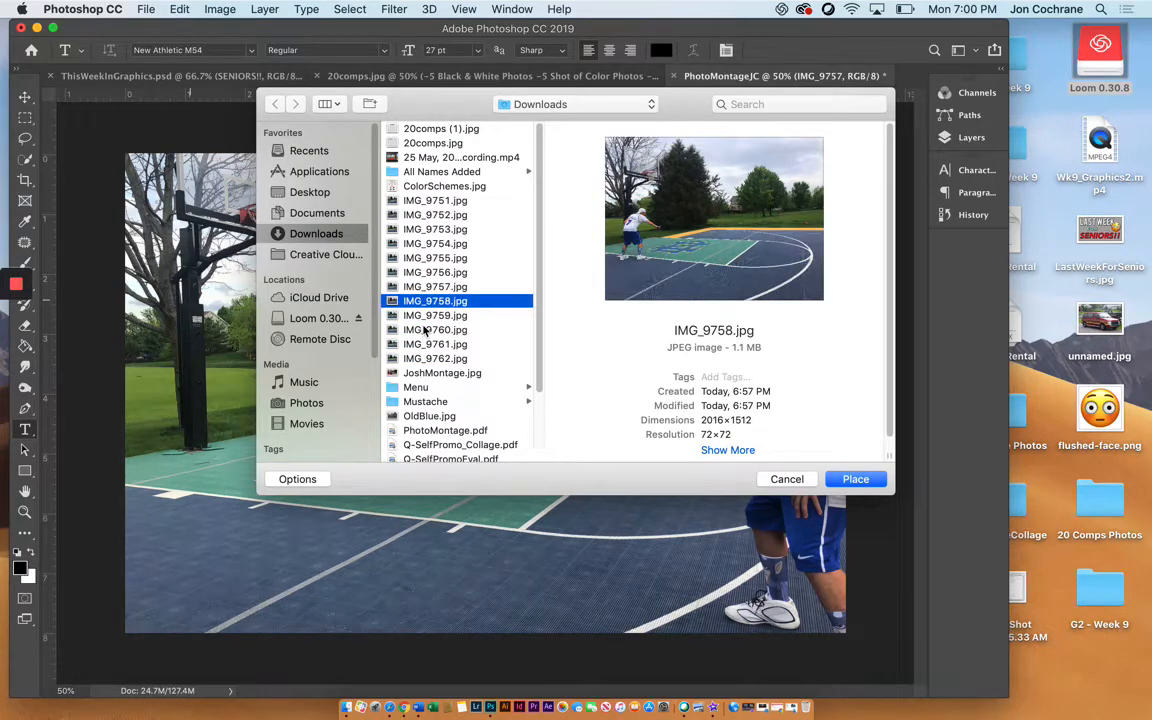
pyautogui.press('Return')
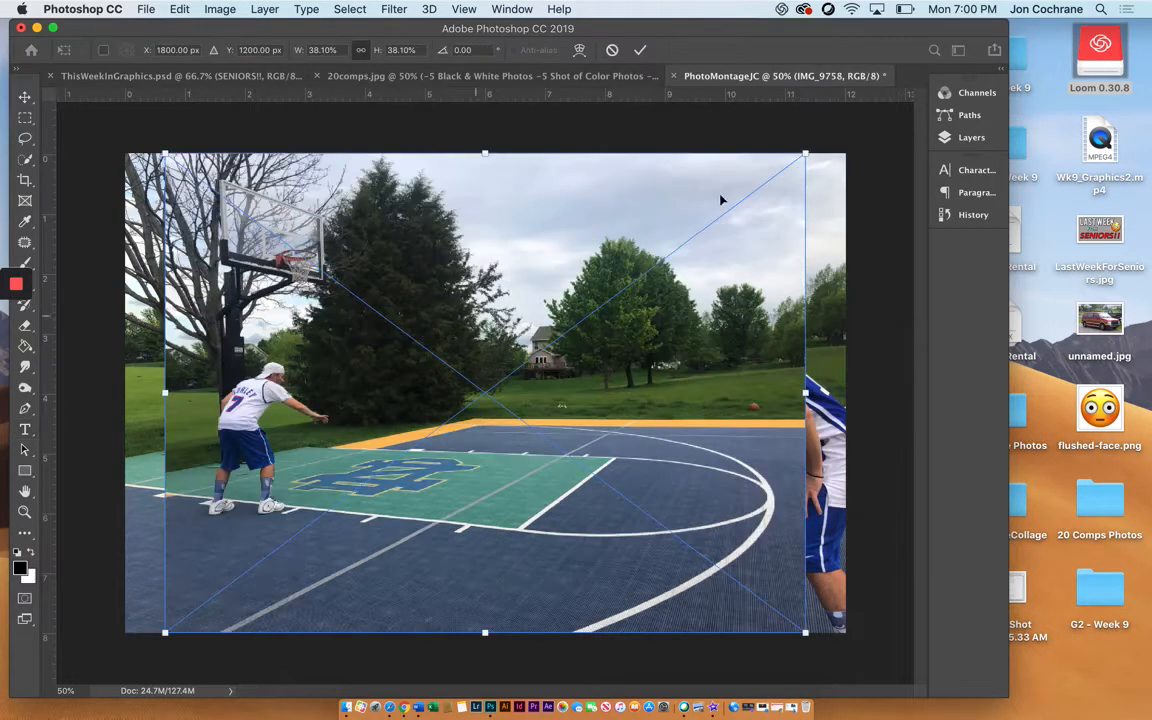
# Scale the placed IMG_9758 photo up proportionally from its centre to cover the whole canvas, and commit it.
pyautogui.moveTo(801, 160); pyautogui.dragTo(850, 125)
pyautogui.press('Return')
pyautogui.press('t')
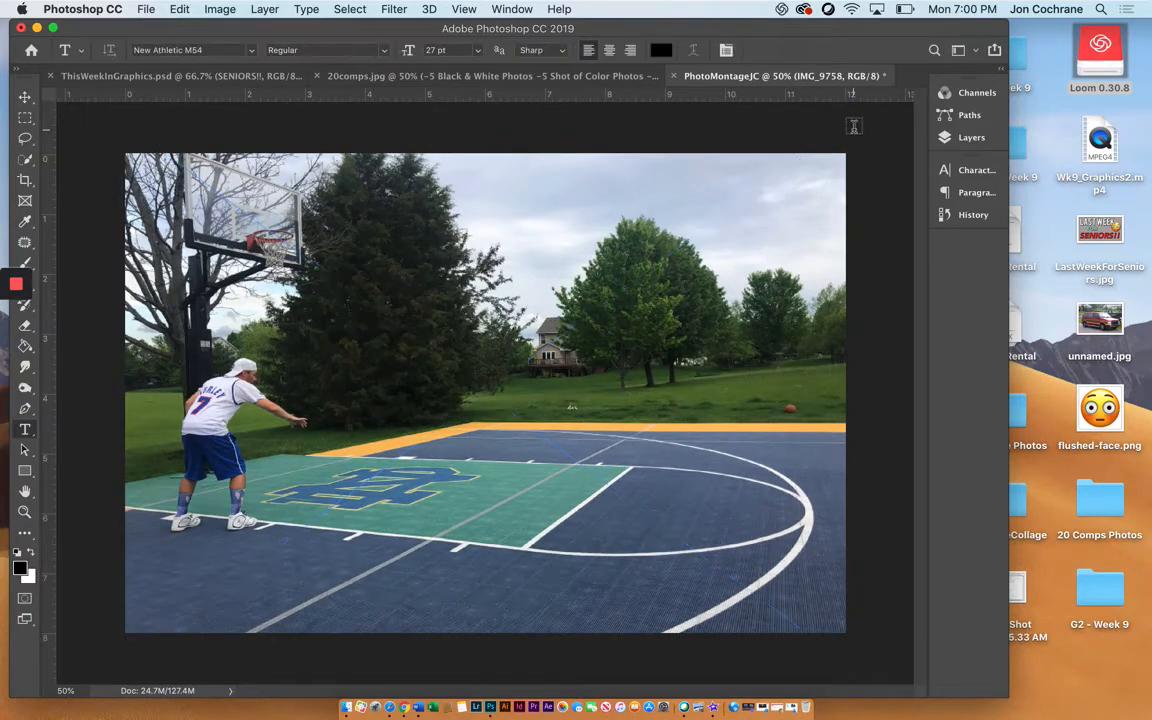
# Place IMG_9759.jpg from Downloads as an embedded image and enlarge it proportionally from its centre to fill the canvas.
pyautogui.click(147, 9)
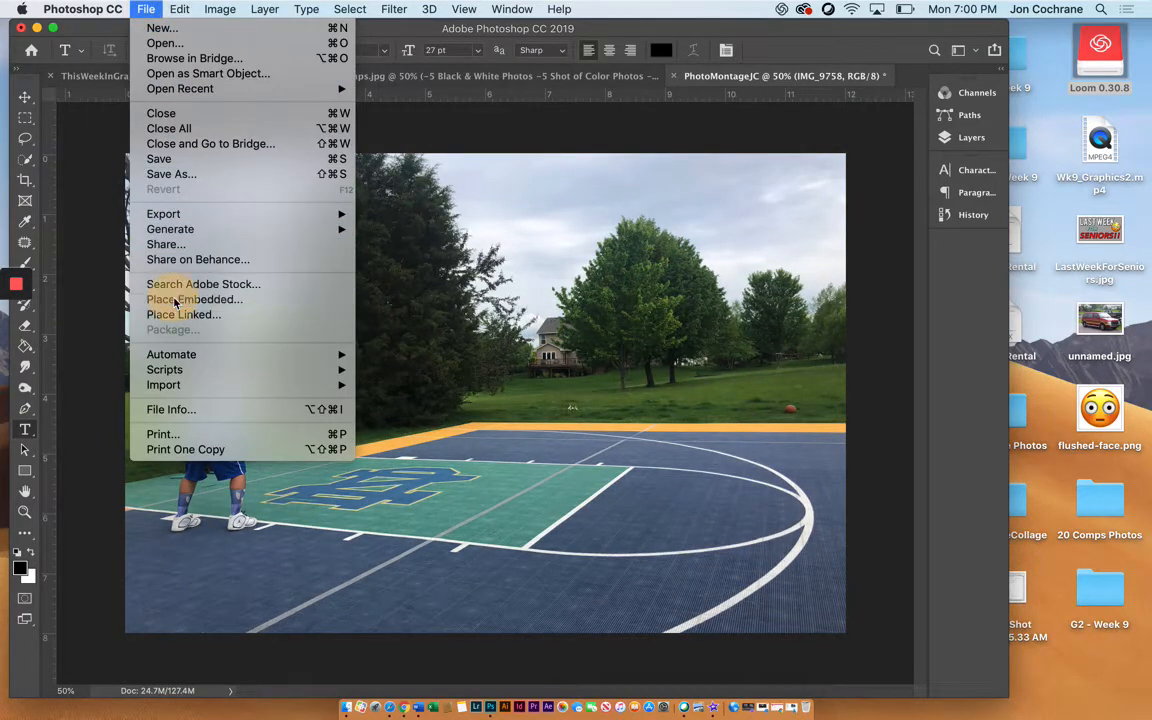
pyautogui.click(175, 299)
pyautogui.click(445, 300)
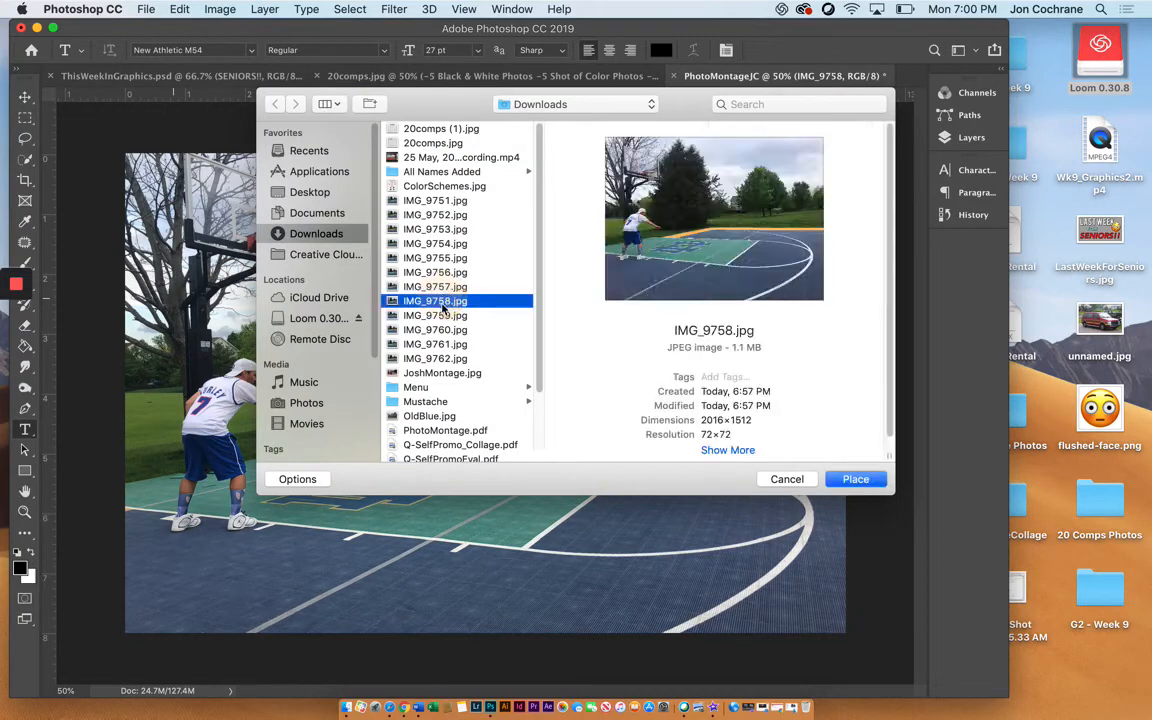
pyautogui.click(405, 315)
pyautogui.click(856, 480)
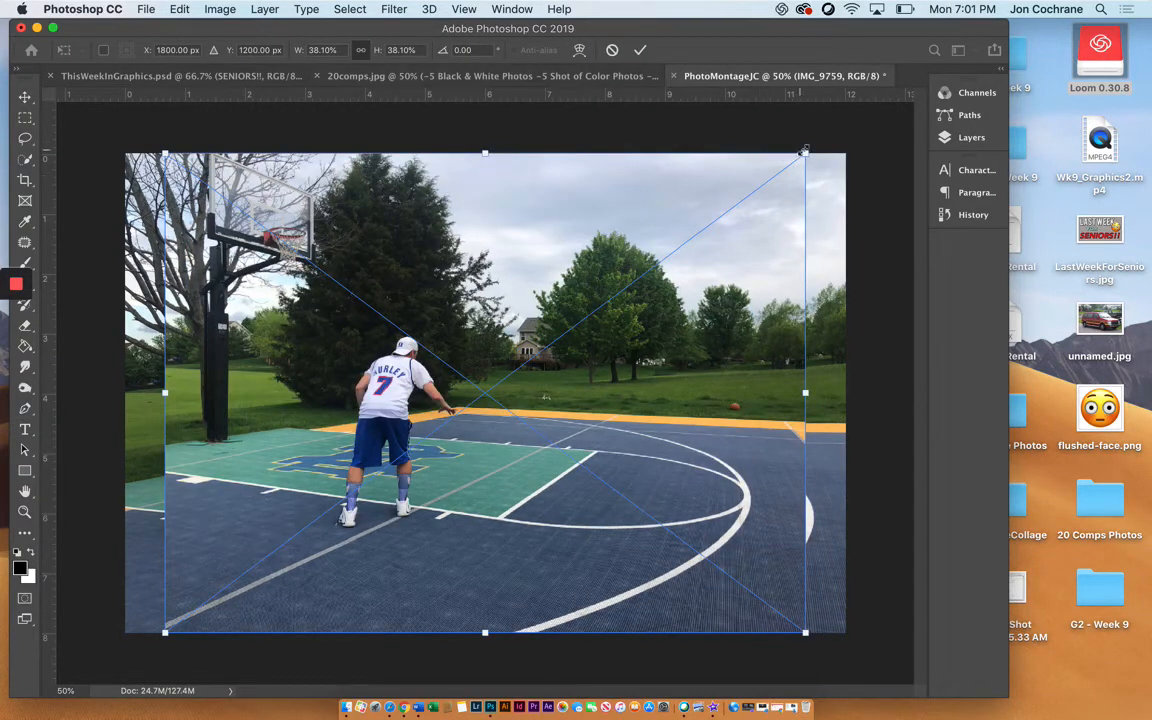
pyautogui.moveTo(805, 150); pyautogui.dragTo(865, 146)
pyautogui.press('Return')
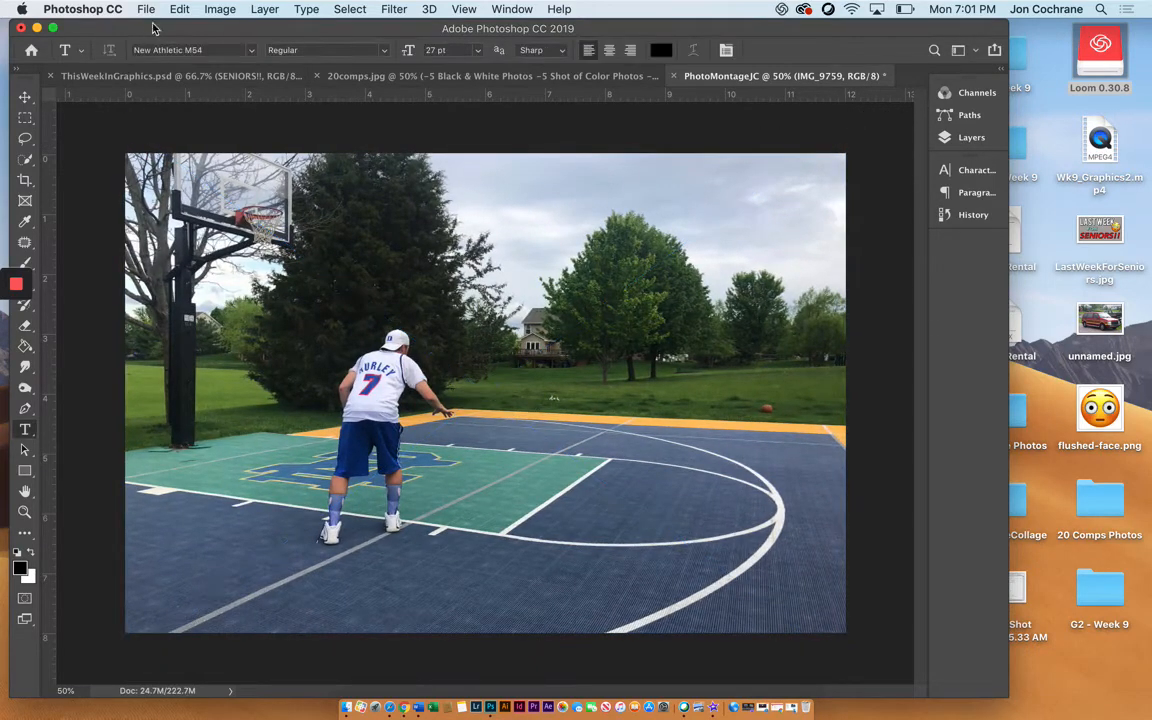
# Place IMG_9760.jpg as an embedded image and scale it from its centre to about 43.4% so it fills the canvas.
pyautogui.click(147, 12)
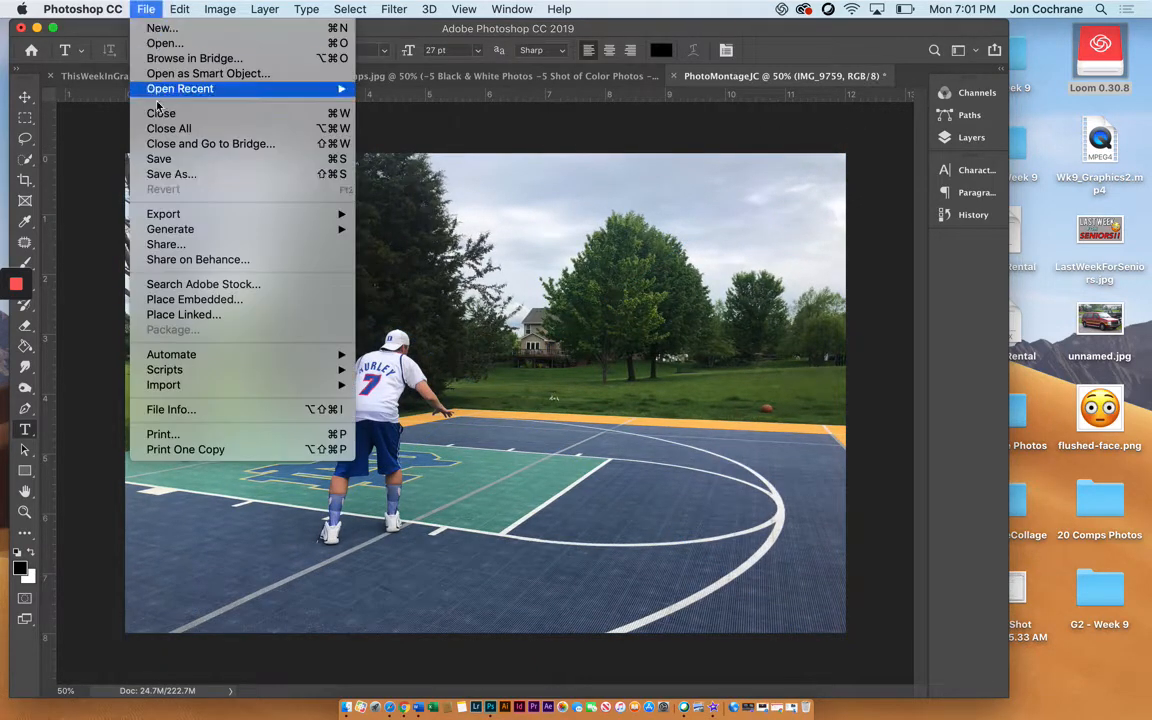
pyautogui.click(212, 300)
pyautogui.click(430, 330)
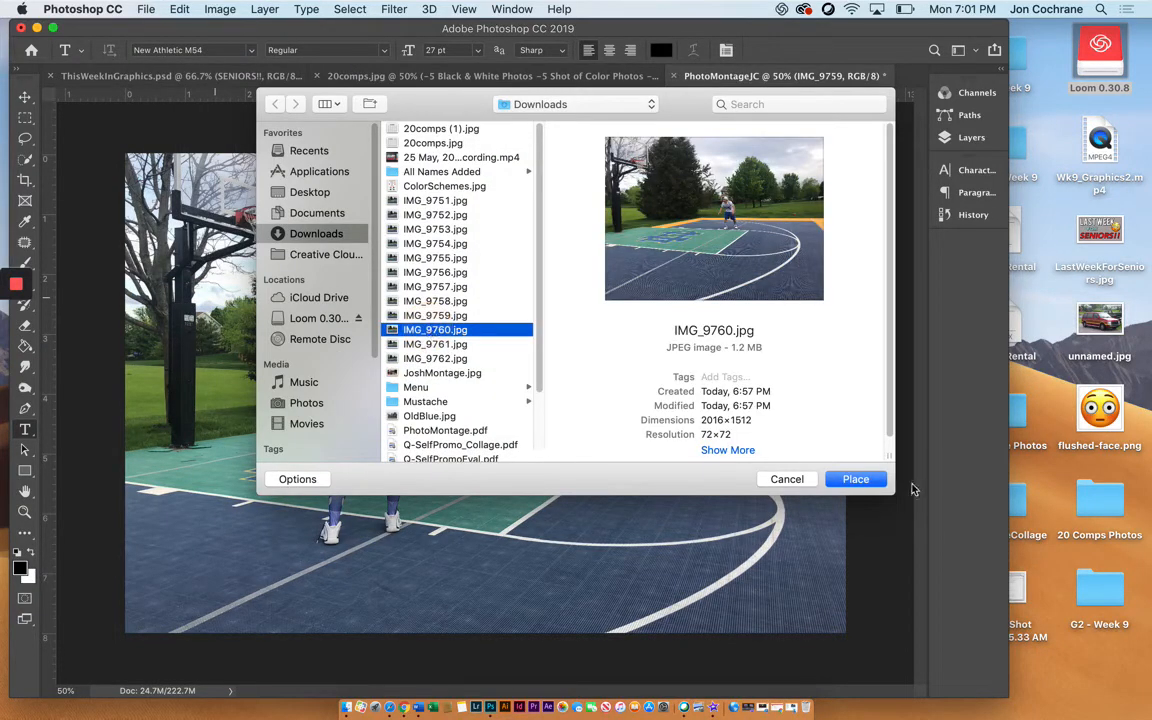
pyautogui.click(857, 479)
pyautogui.moveTo(806, 157); pyautogui.dragTo(862, 134)
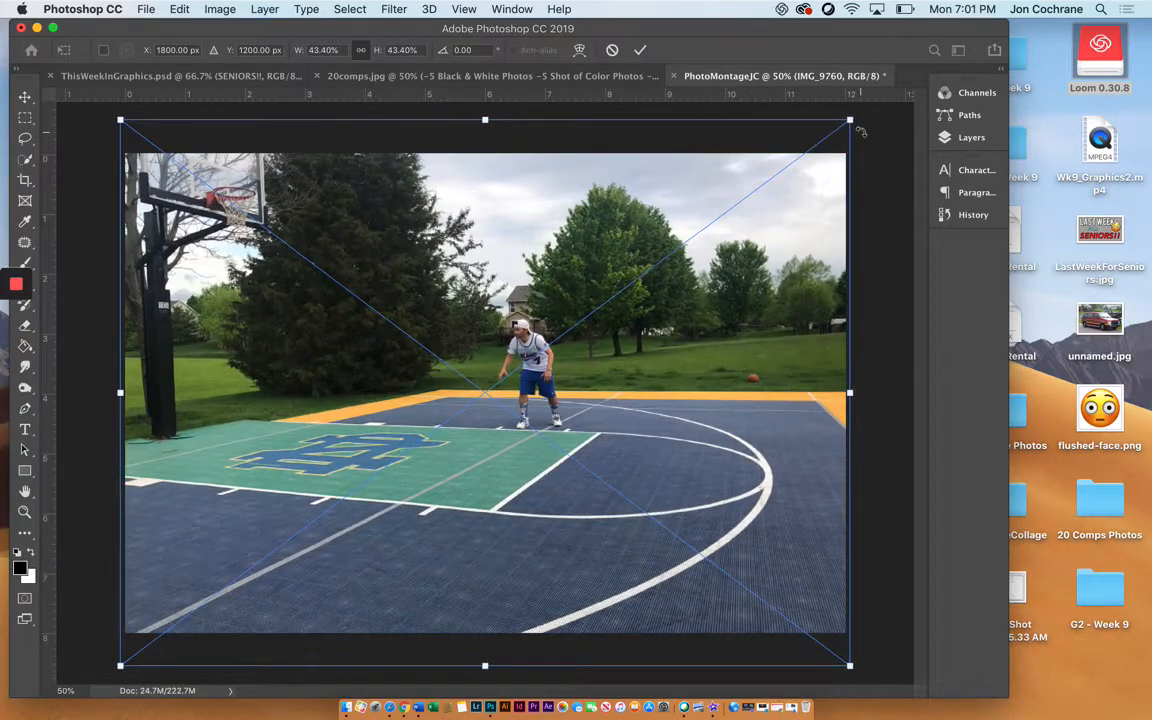
pyautogui.press('Return')
pyautogui.press('t')
# Preview court photos IMG_9758 to IMG_9761 in Downloads and place IMG_9762.jpg as an embedded image.
pyautogui.click(146, 10)
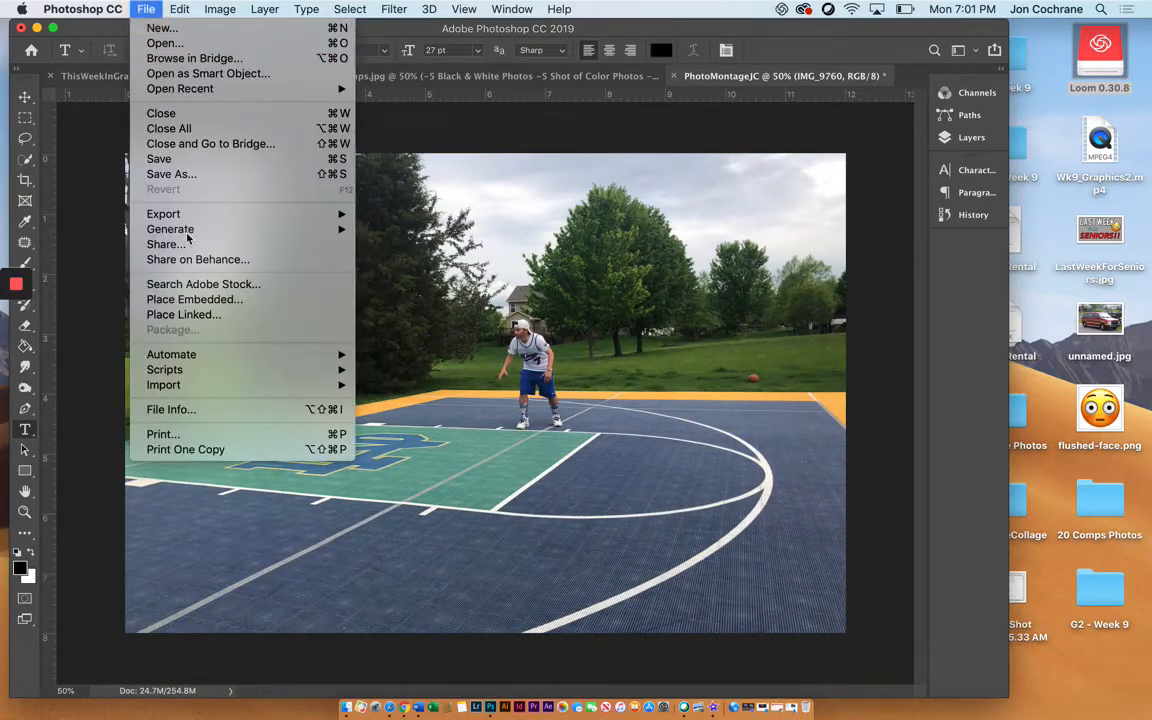
pyautogui.click(190, 294)
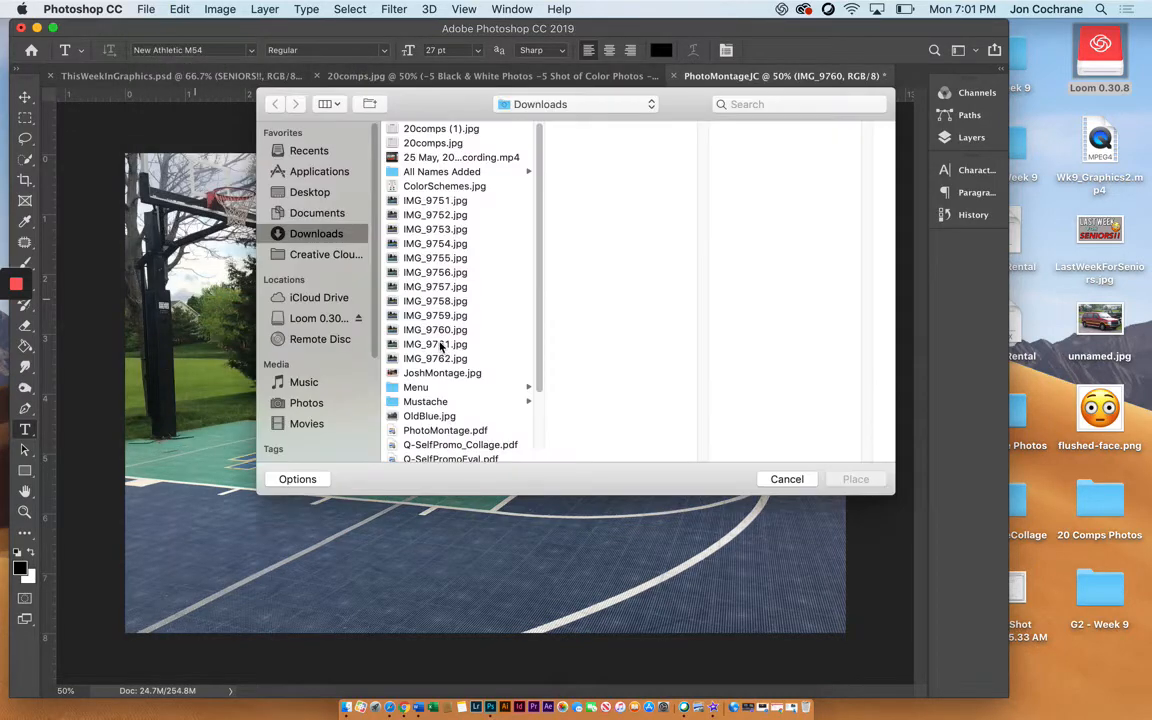
pyautogui.click(452, 344)
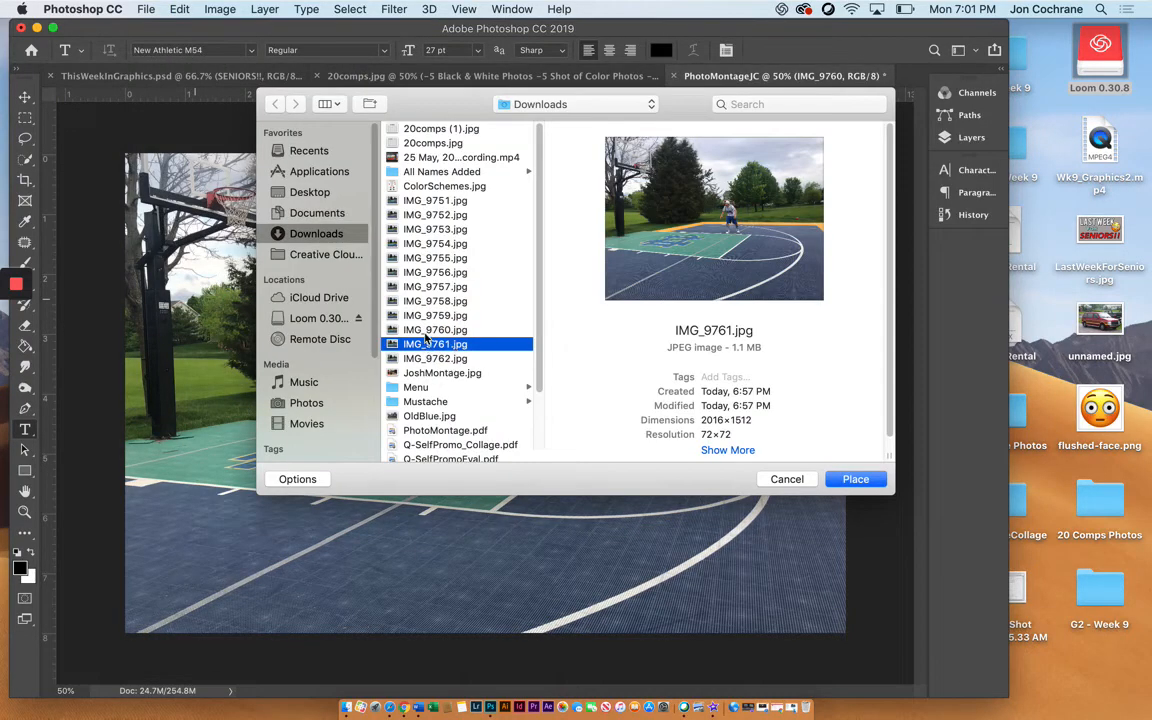
pyautogui.click(430, 329)
pyautogui.click(428, 315)
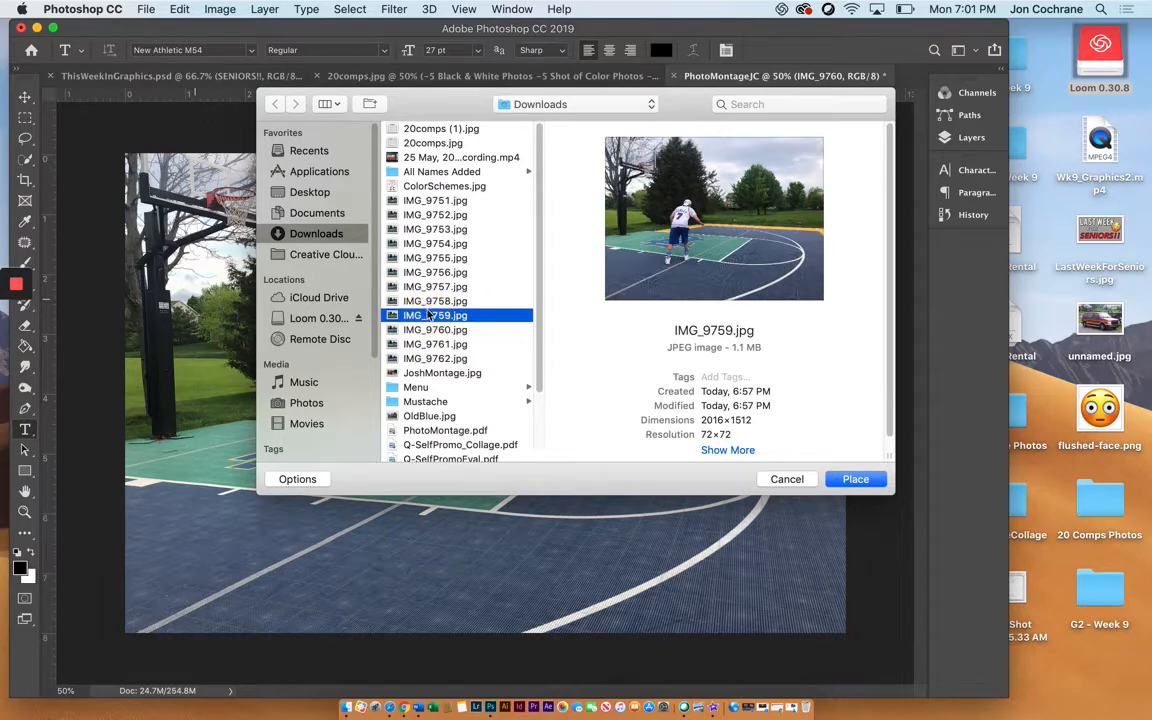
pyautogui.click(429, 302)
pyautogui.click(428, 359)
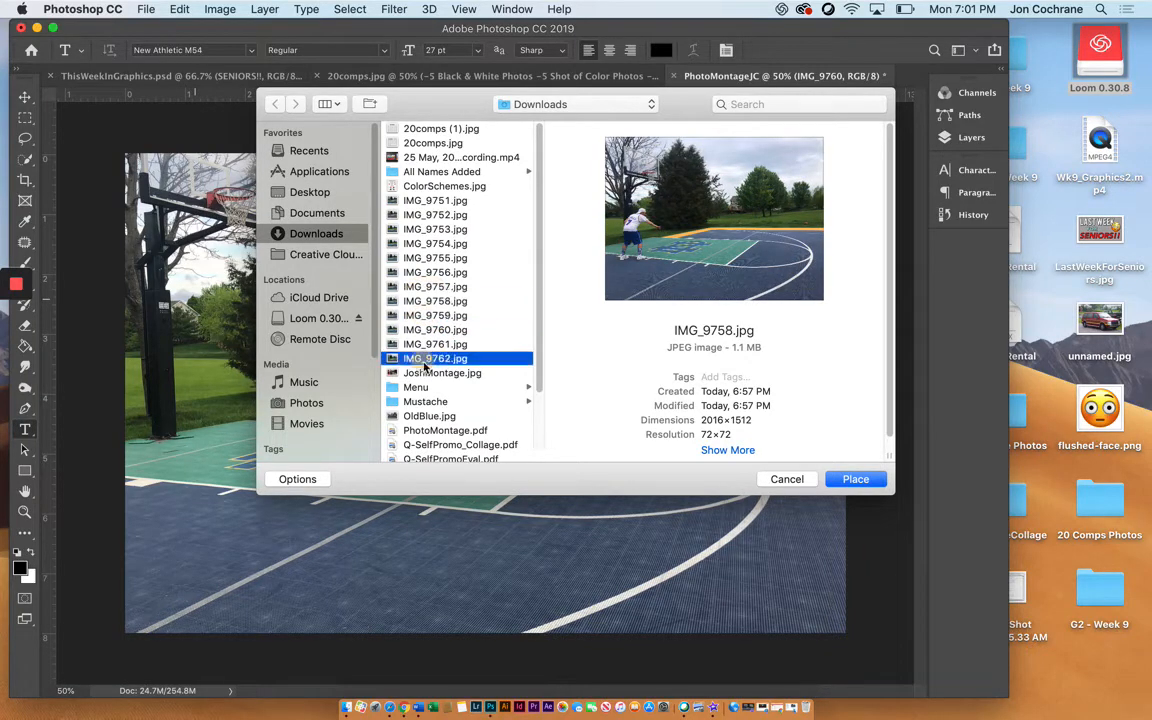
pyautogui.click(855, 480)
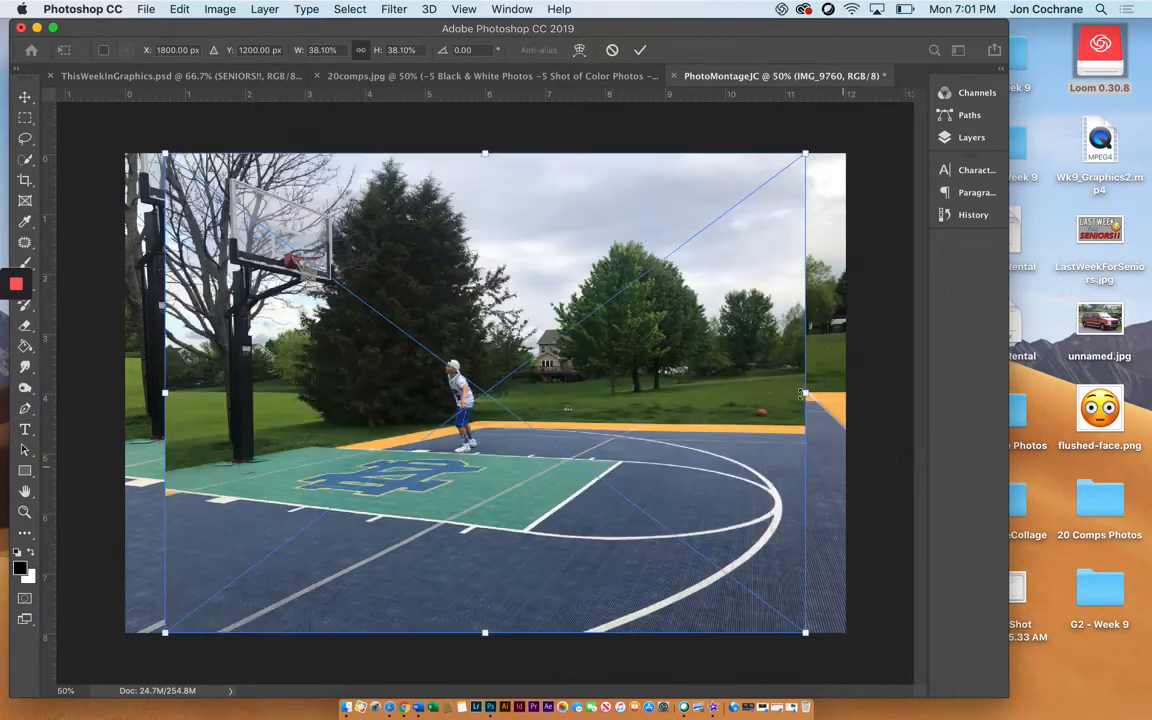
# Enlarge the placed IMG_9762 photo proportionally from its centre to fill the canvas, and commit it.
pyautogui.moveTo(803, 153); pyautogui.dragTo(848, 122)
pyautogui.press('Return')
pyautogui.press('t')
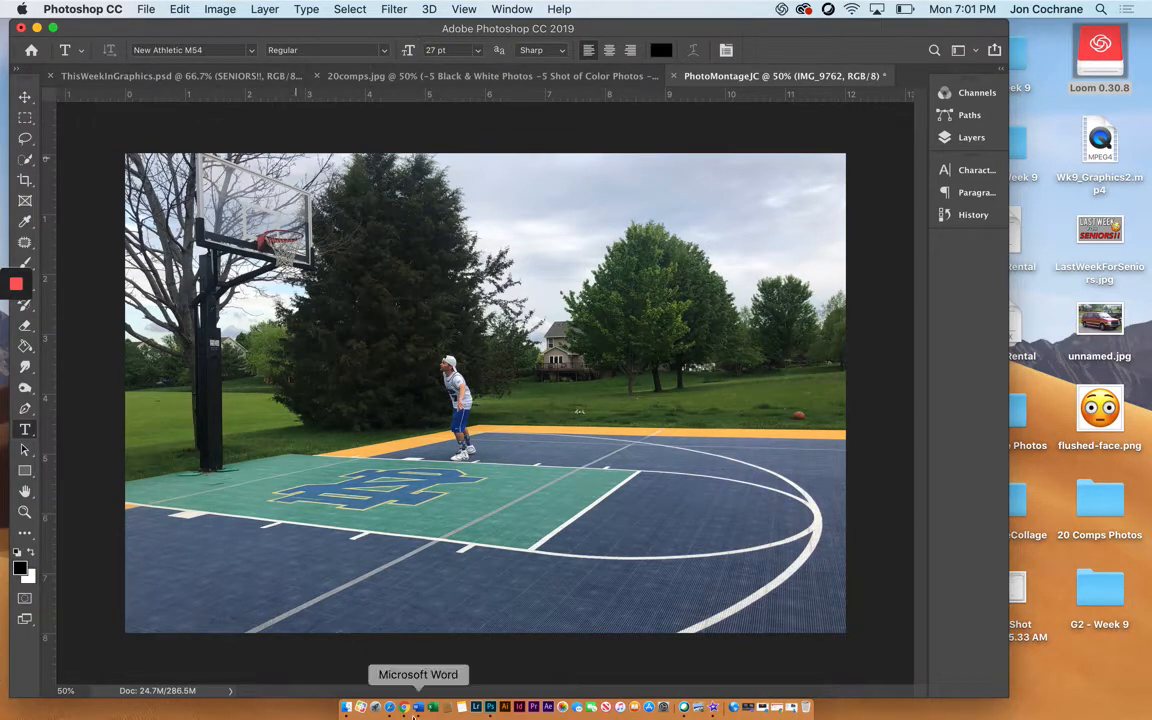
# Switch to Gmail in Chrome, download the IMG_9749.jpg attachment from the Duke Basketball email, and return to Photoshop.
pyautogui.click(404, 707)
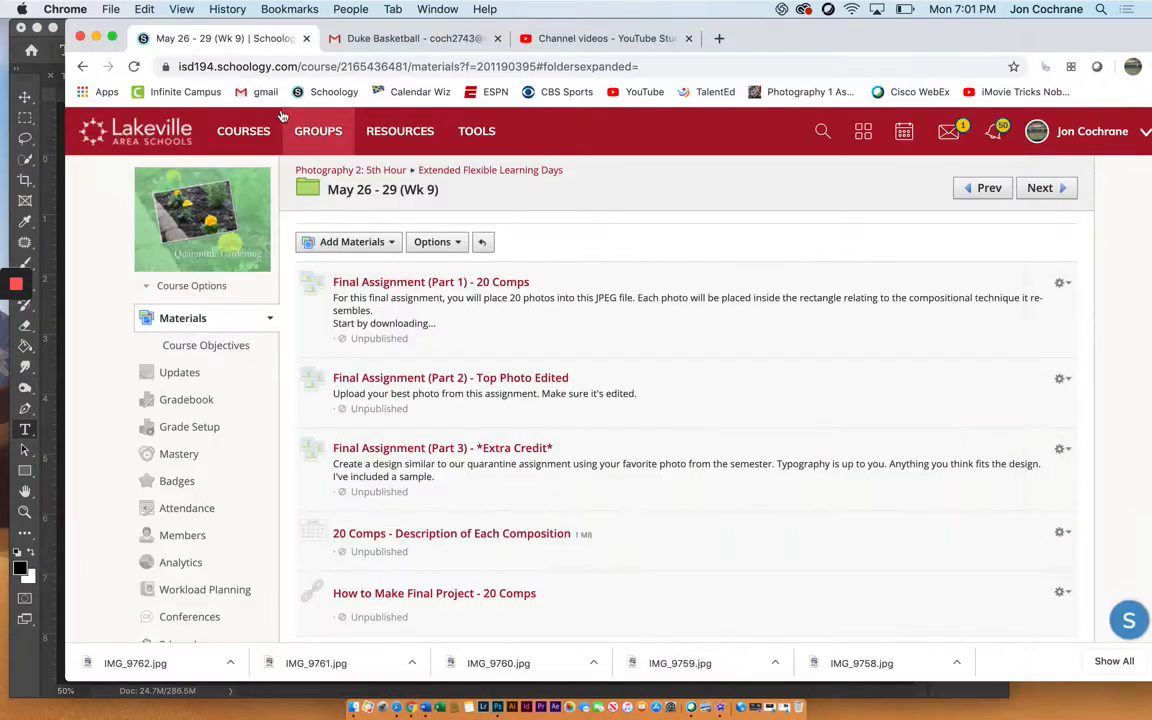
pyautogui.click(374, 37)
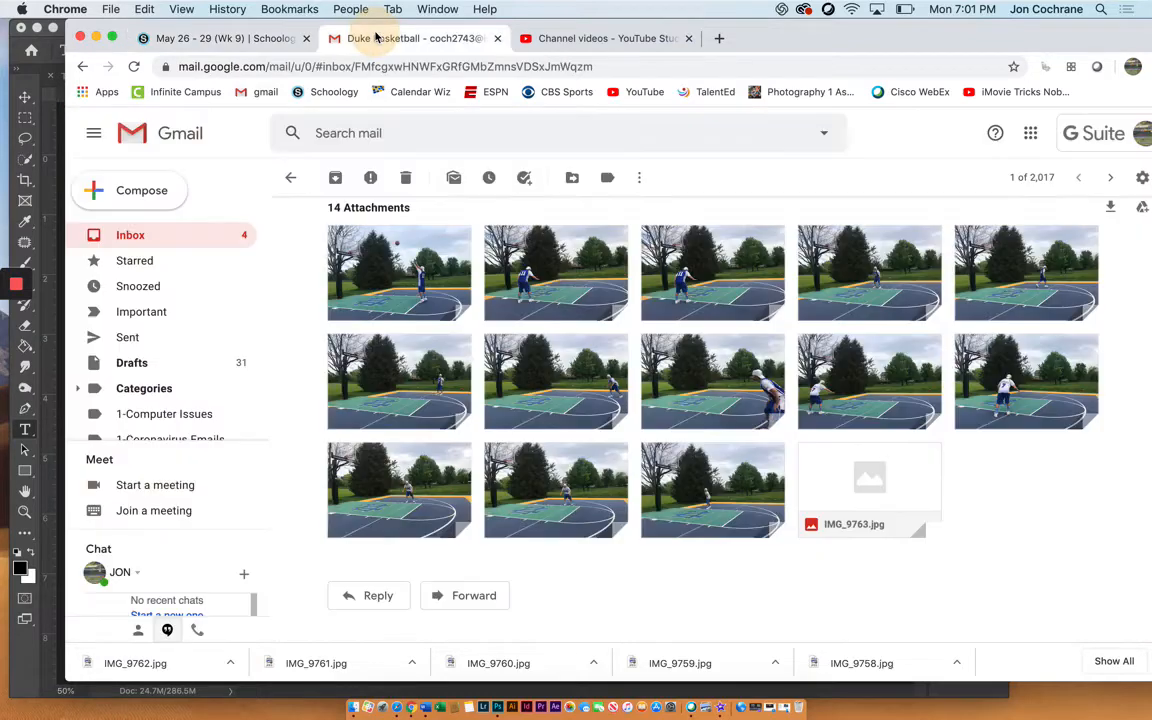
pyautogui.moveTo(367, 302)
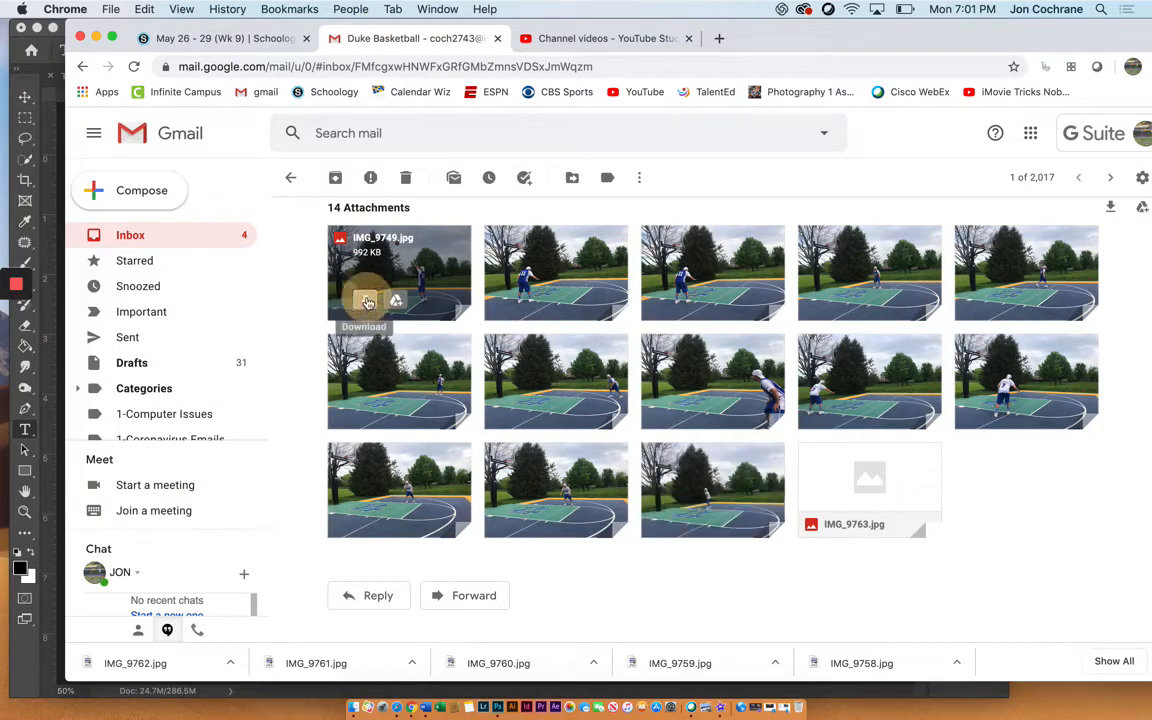
pyautogui.click(367, 302)
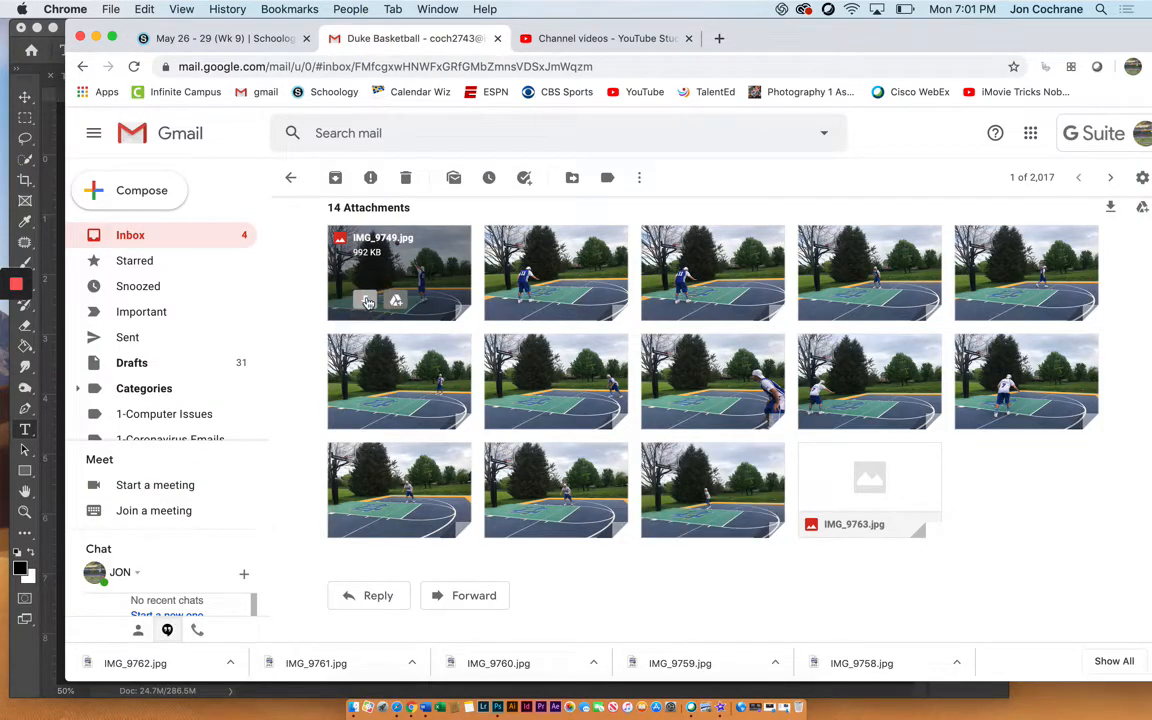
pyautogui.click(52, 62)
pyautogui.click(490, 167)
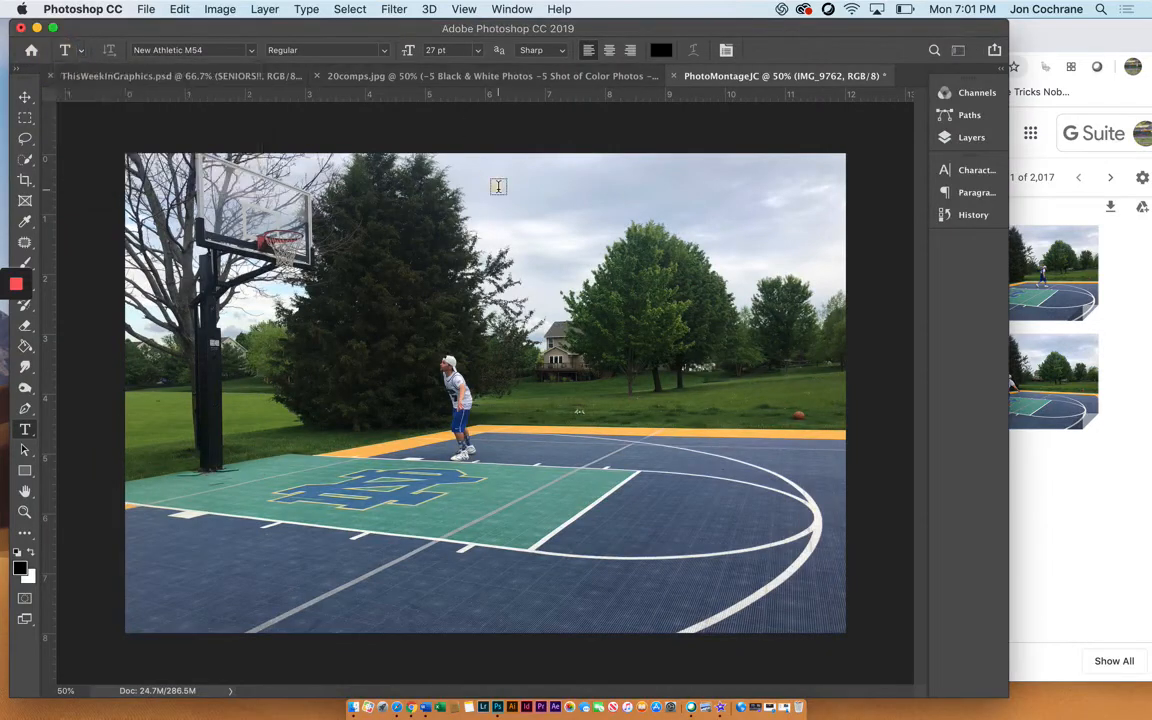
pyautogui.click(497, 184)
pyautogui.click(25, 97)
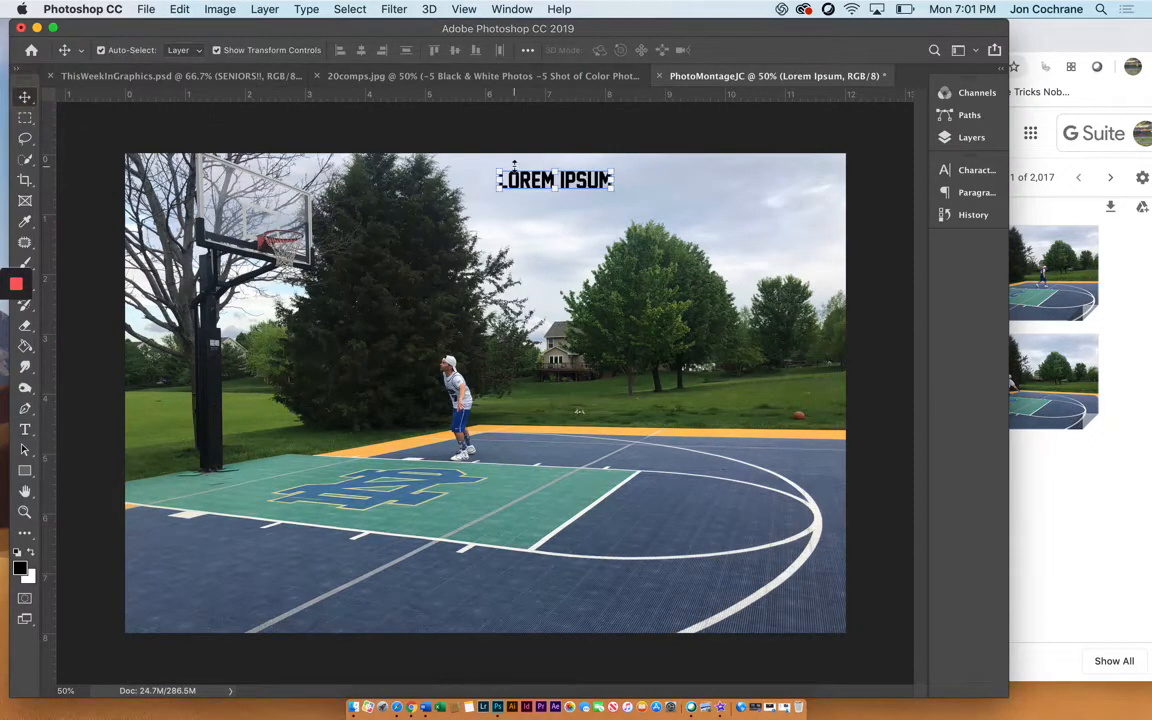
pyautogui.press('BackSpace')
# Place IMG_9749.jpg as an embedded image and scale it from its centre to about 43.25% so it fills the canvas.
pyautogui.click(146, 8)
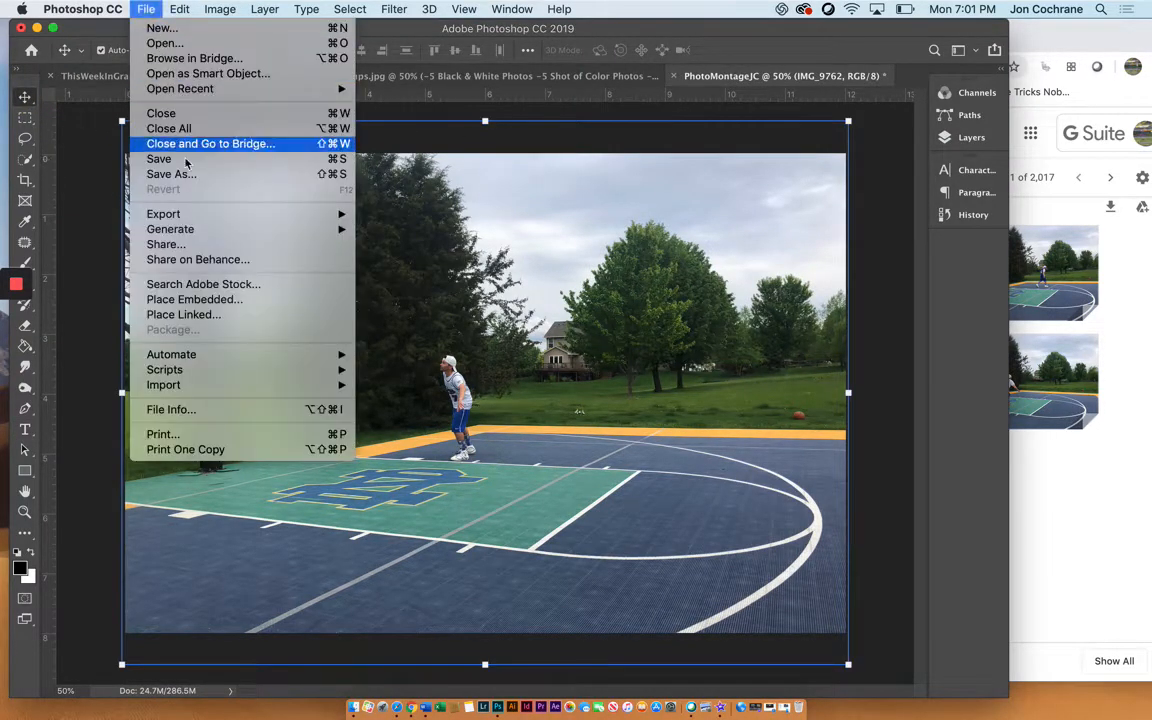
pyautogui.click(190, 298)
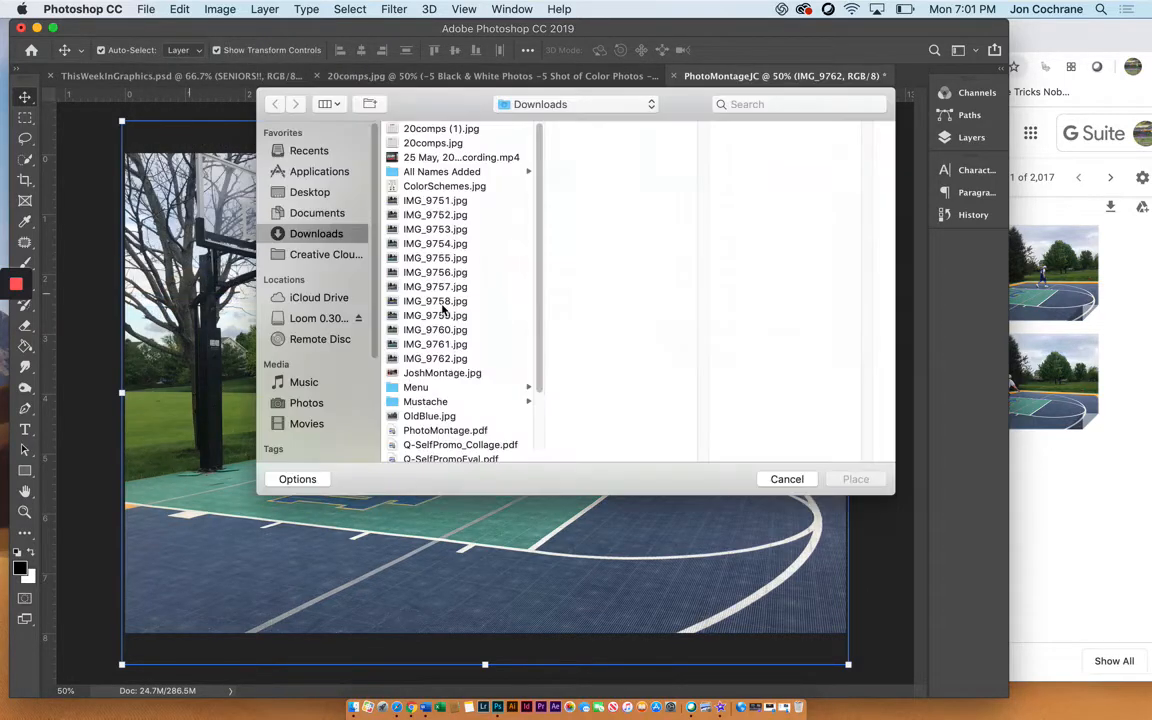
pyautogui.scroll(1, 420, 215)
pyautogui.click(440, 201)
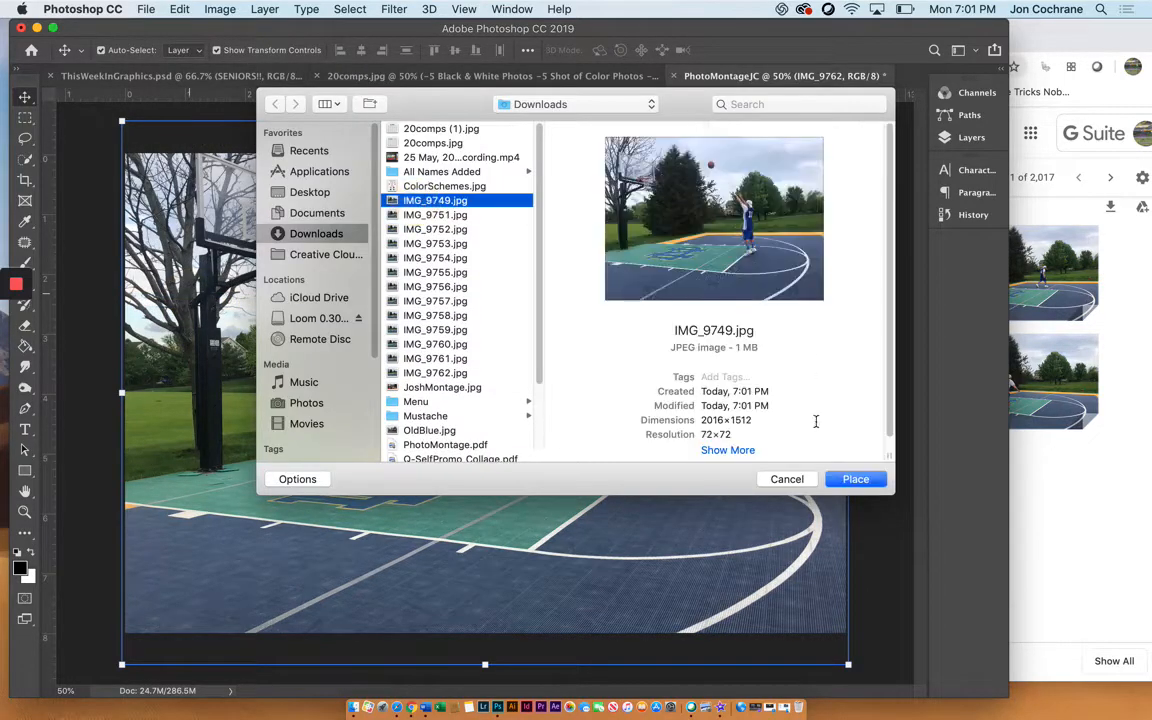
pyautogui.click(855, 479)
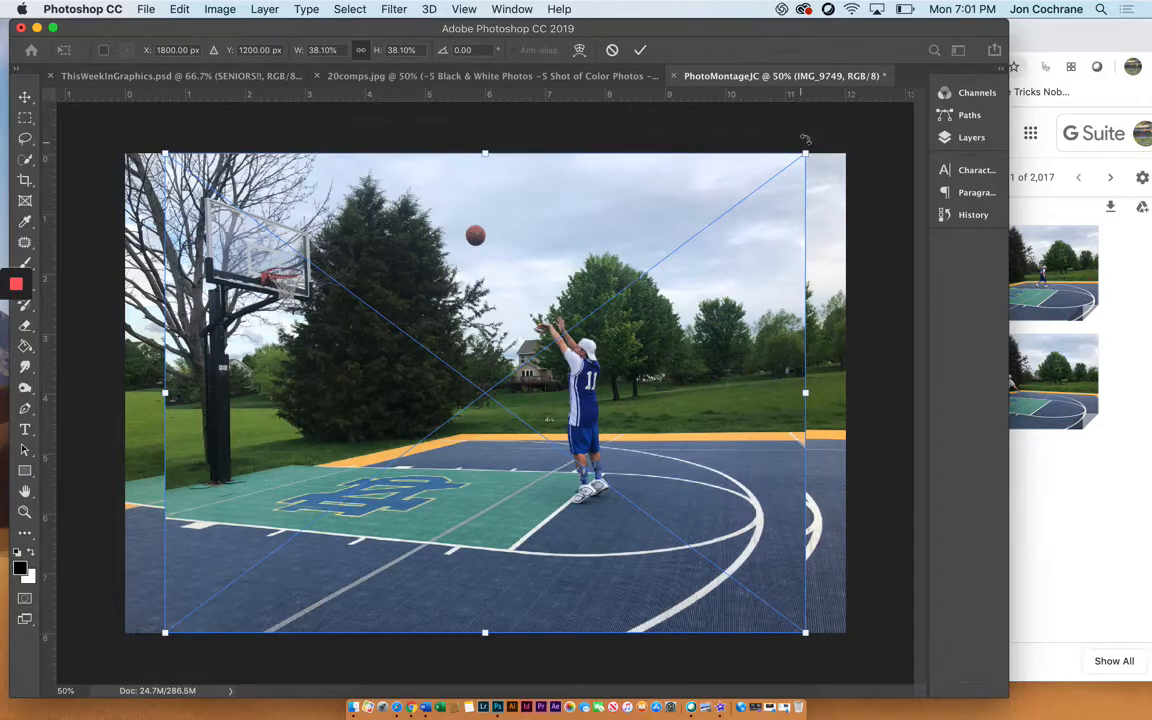
pyautogui.moveTo(805, 155); pyautogui.dragTo(862, 140)
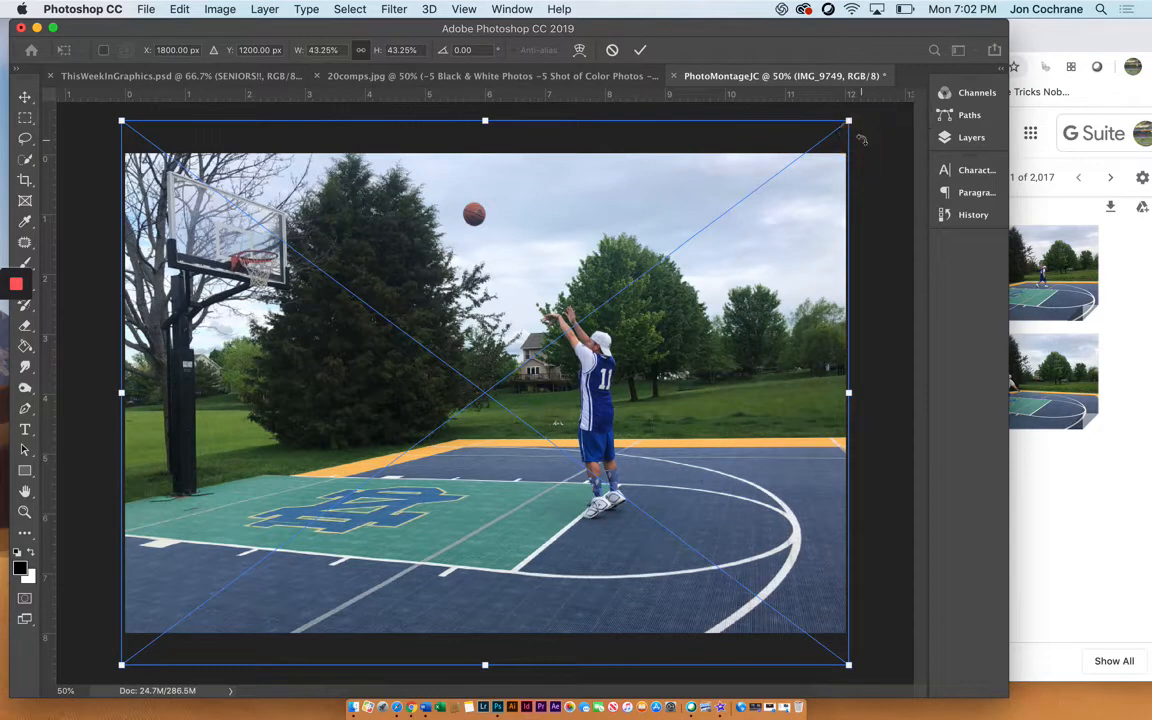
pyautogui.press('Return')
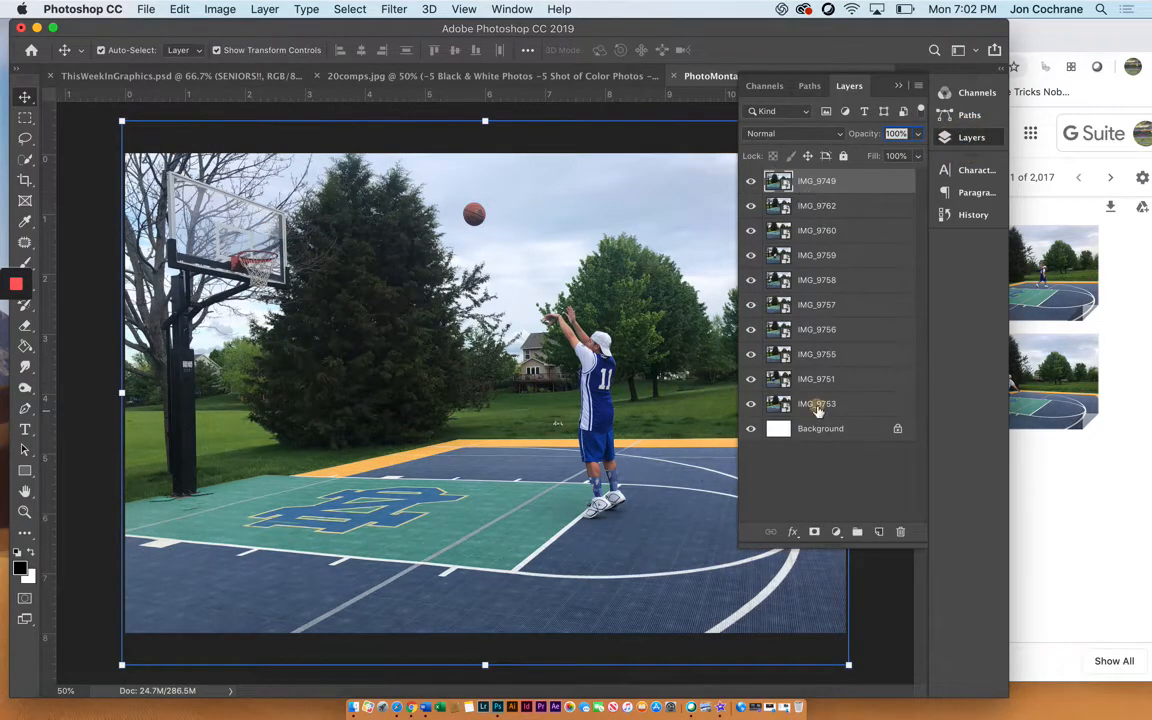
# Select all photo layers from IMG_9749 down to IMG_9753 and rasterize them.
pyautogui.keyDown('shift'); pyautogui.click(817, 405); pyautogui.keyUp('shift')
pyautogui.rightClick(817, 405)
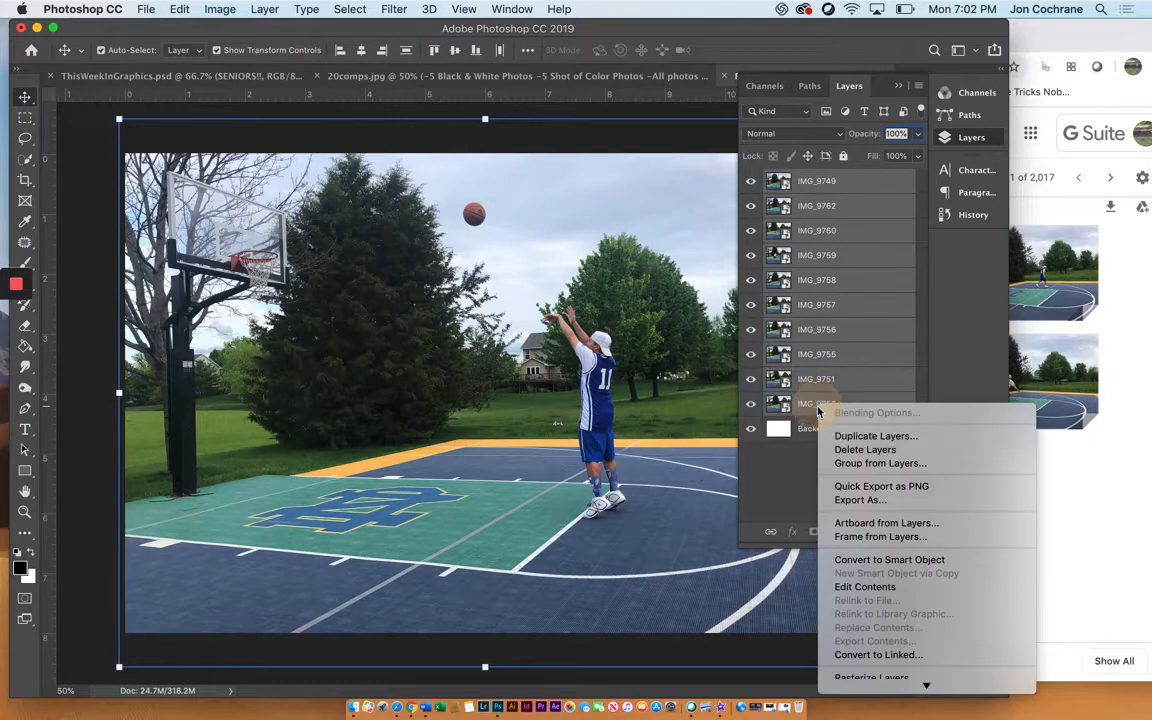
pyautogui.click(870, 678)
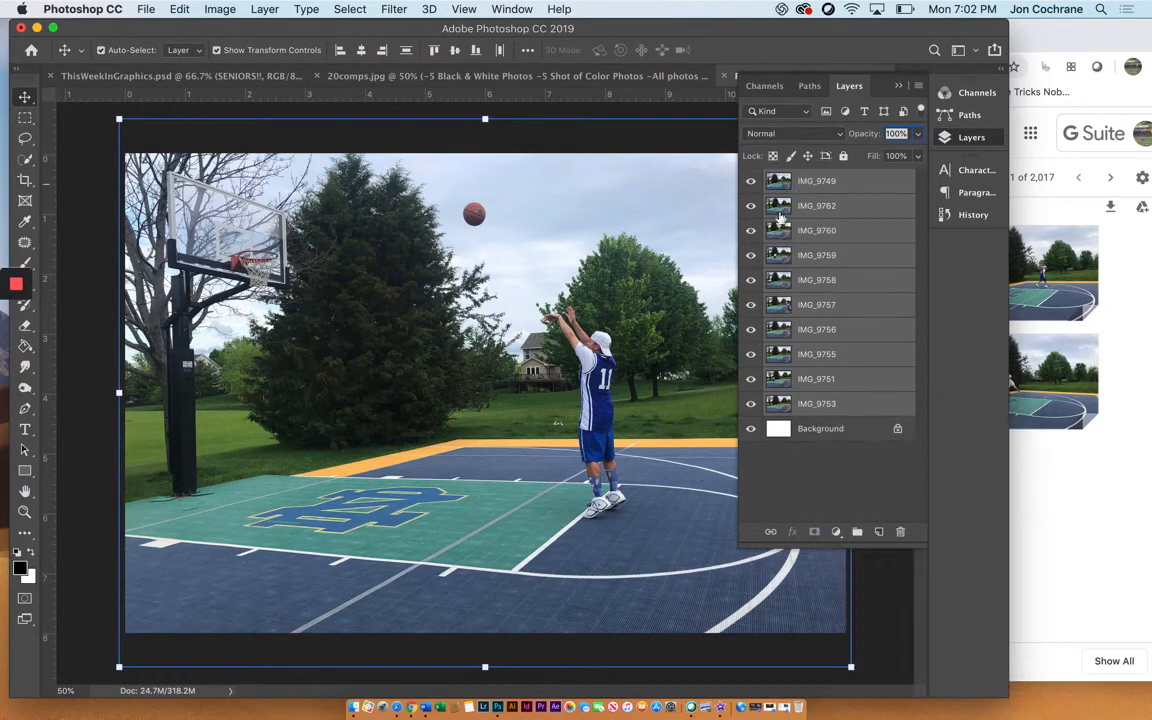
# Hide every photo layer above IMG_9751 and make the visible IMG_9751 layer active.
pyautogui.moveTo(755, 187); pyautogui.dragTo(751, 367)
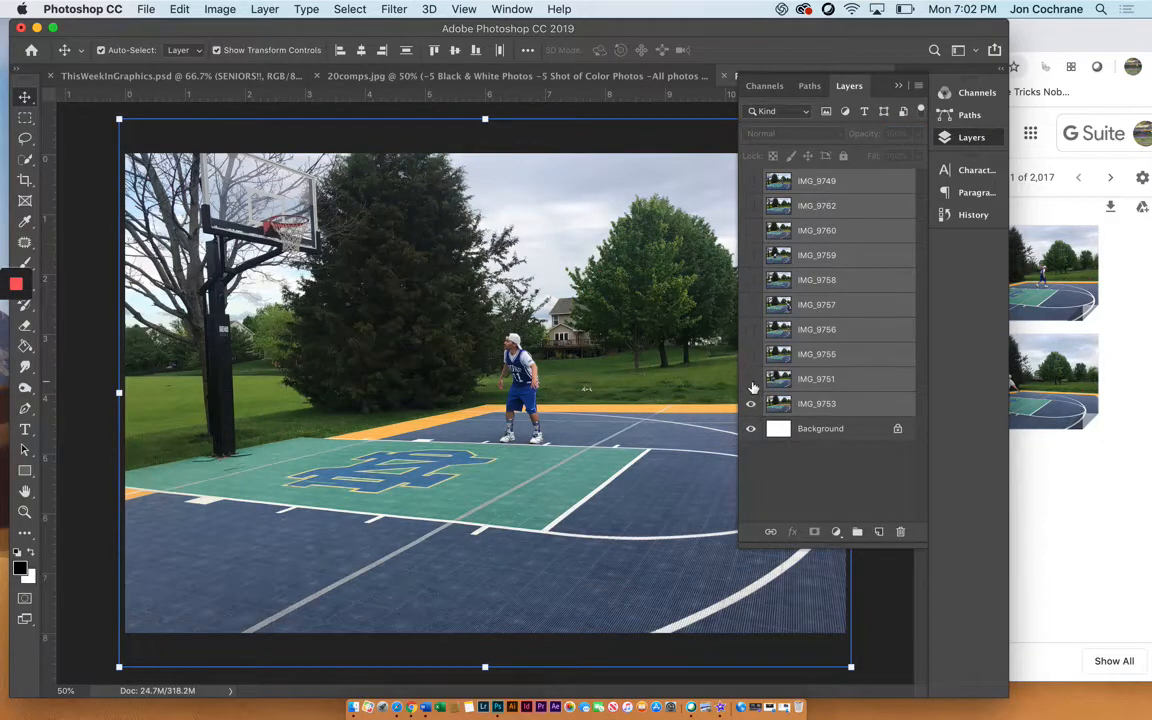
pyautogui.click(752, 381)
pyautogui.click(800, 379)
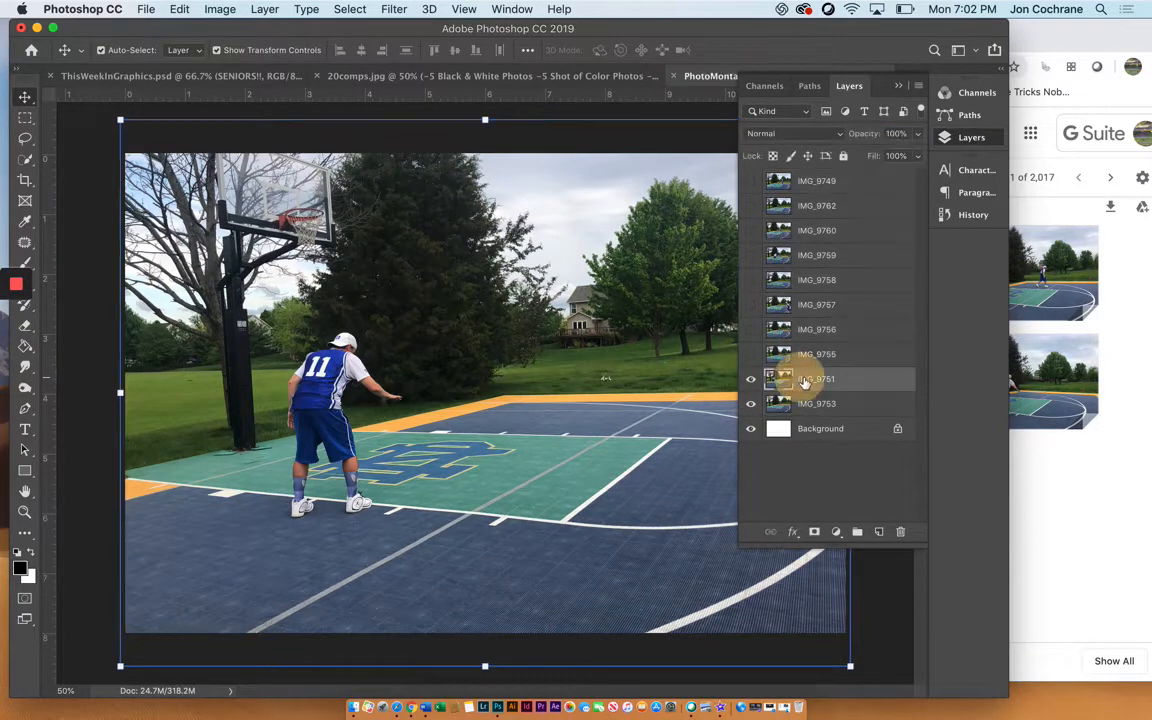
# Set the Lasso tool's feather to 30 px and draw a loose freehand selection around the player in IMG_9751.
pyautogui.click(28, 161)
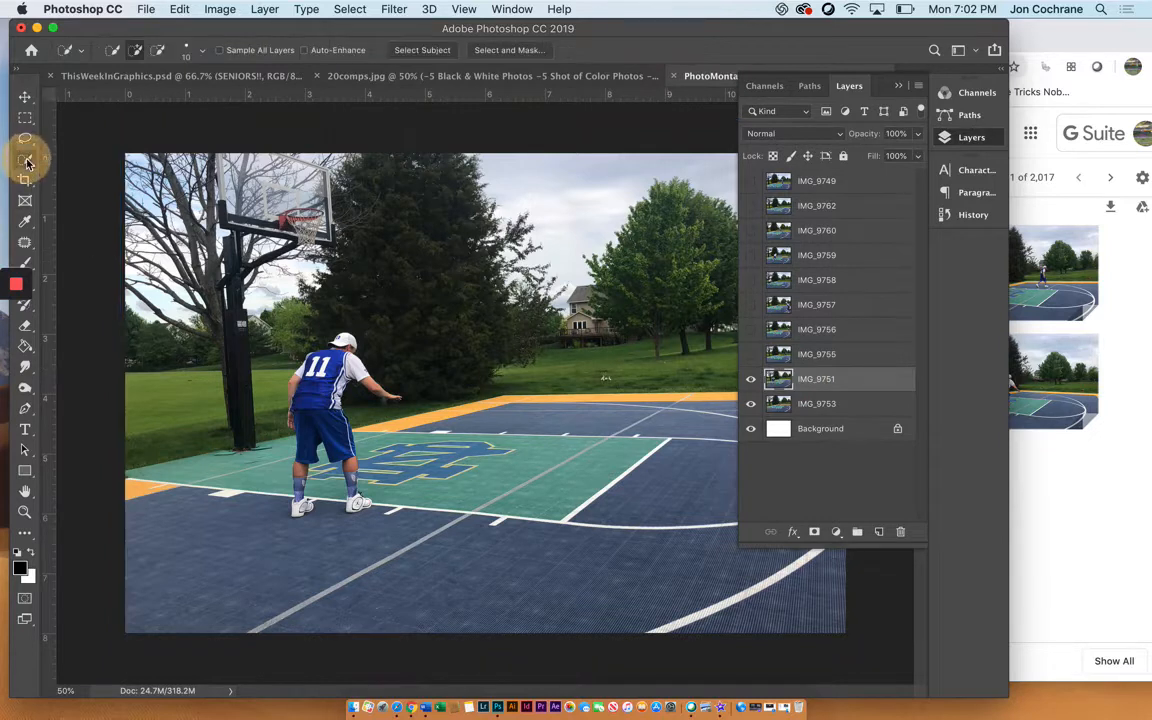
pyautogui.click(27, 143)
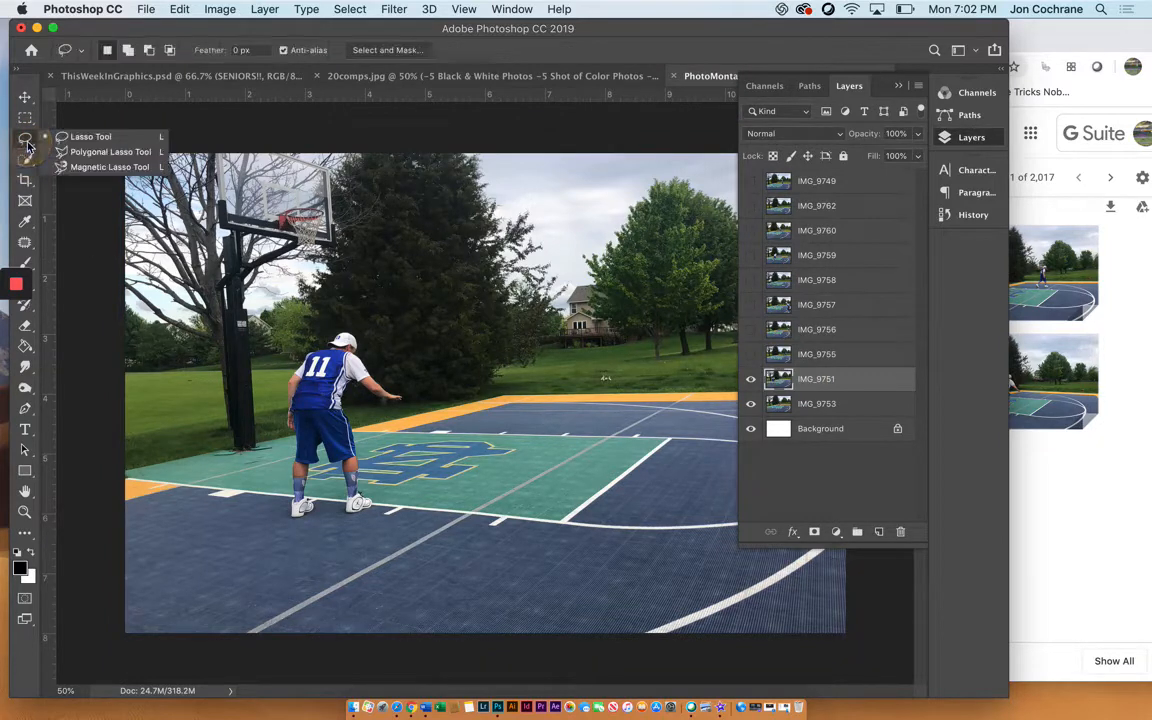
pyautogui.click(90, 137)
pyautogui.click(246, 50)
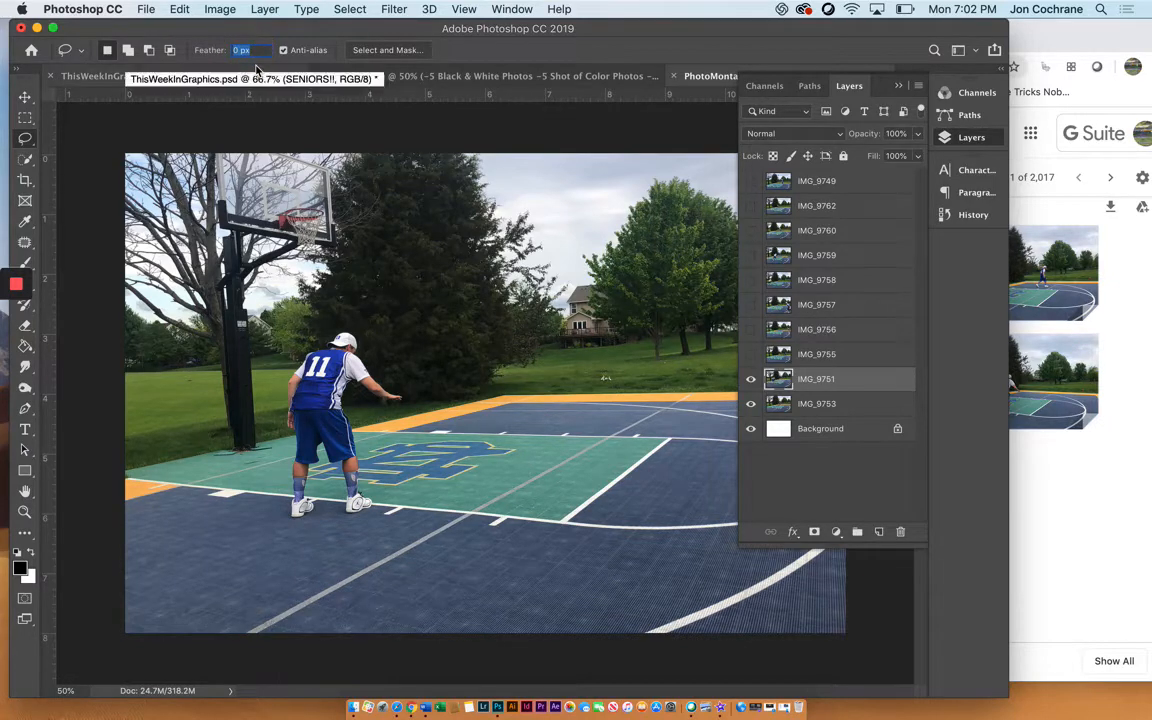
pyautogui.press('BackSpace')
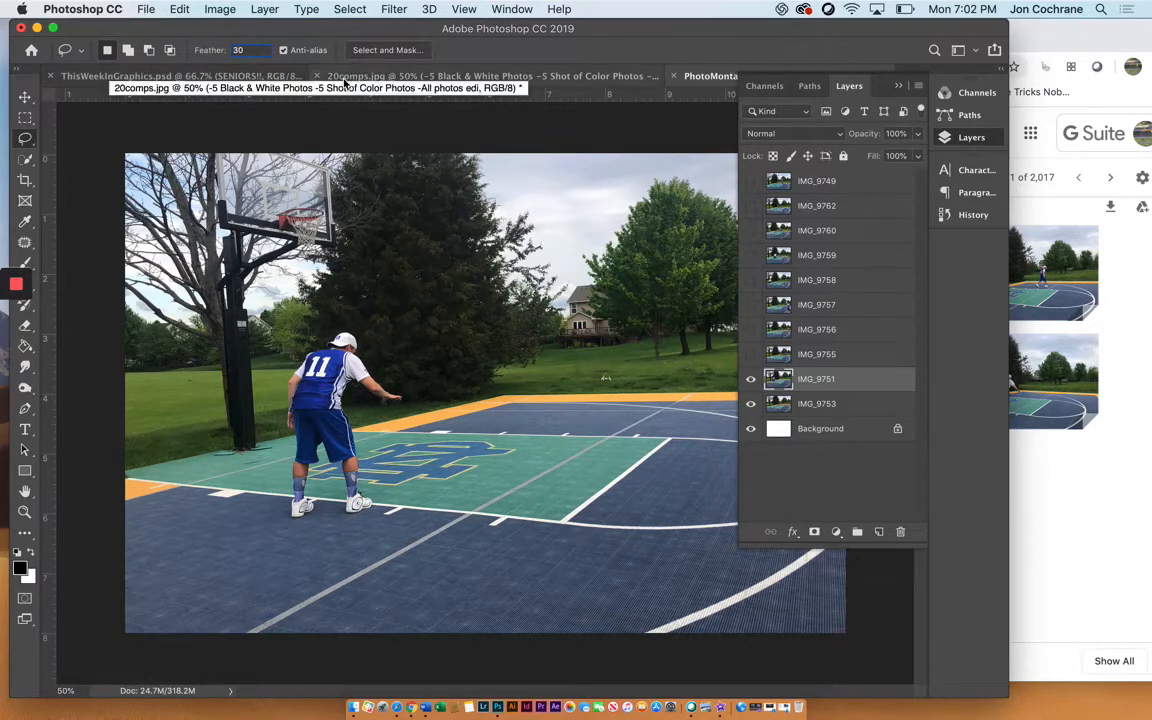
pyautogui.moveTo(256, 316)
pyautogui.mouseDown()
pyautogui.moveTo(403, 288)
pyautogui.moveTo(475, 353)
pyautogui.moveTo(492, 460)
pyautogui.moveTo(448, 549)
pyautogui.moveTo(312, 558)
pyautogui.moveTo(236, 501)
pyautogui.moveTo(217, 387)
pyautogui.moveTo(252, 320)
pyautogui.mouseUp()
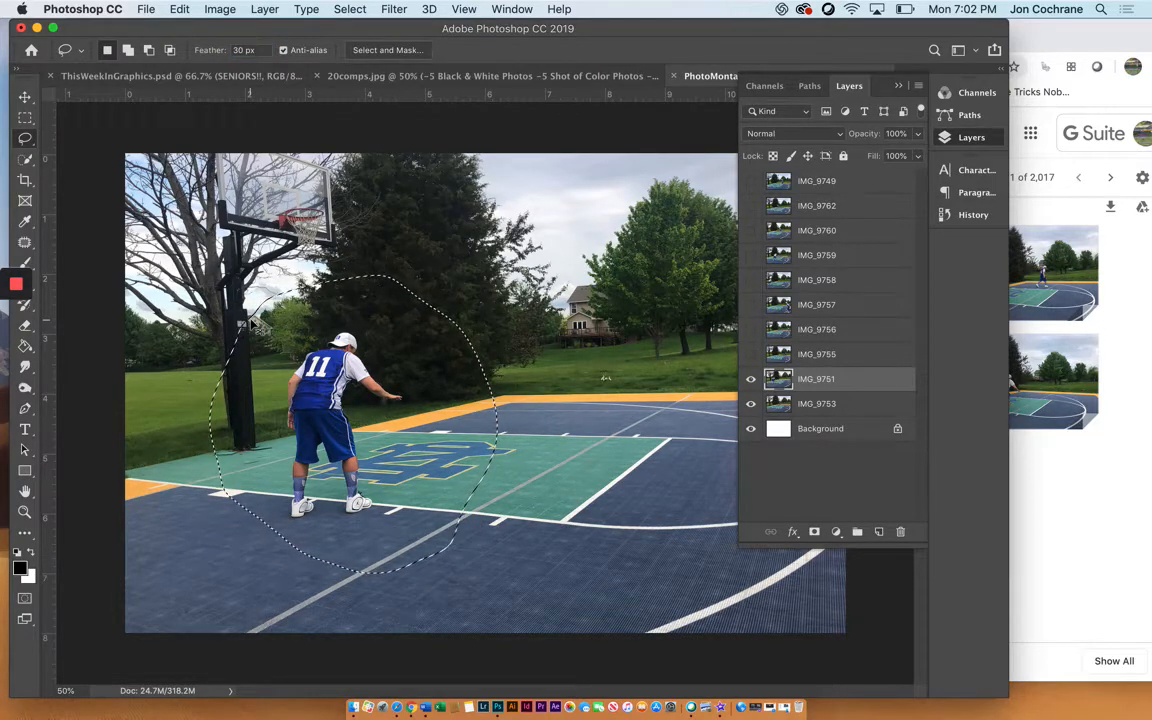
# Delete everything outside the lassoed player on IMG_9751 and clear the selection.
pyautogui.press('super+shift+i')
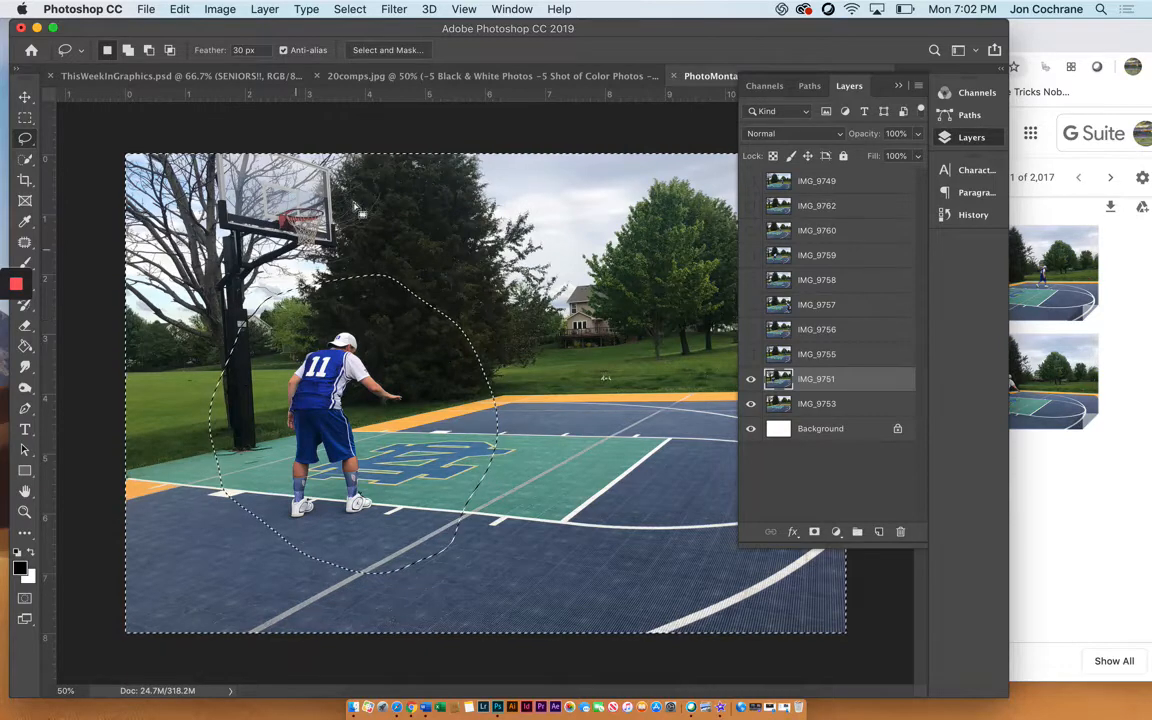
pyautogui.press('Delete')
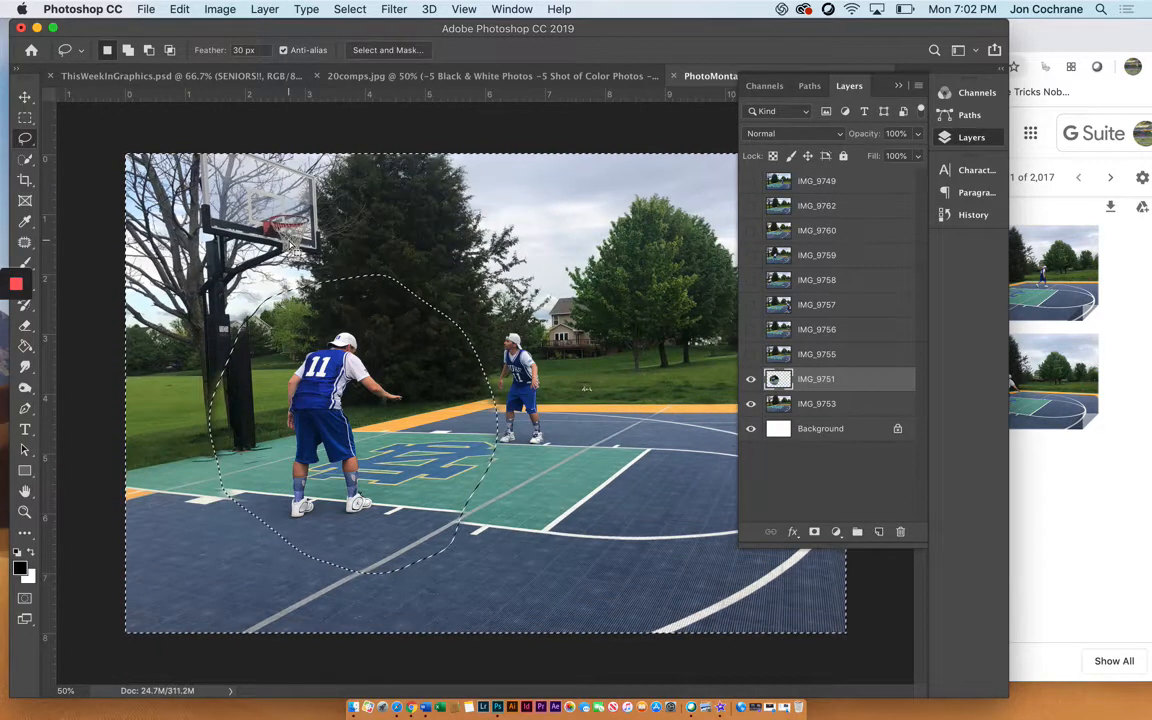
pyautogui.press('super+d')
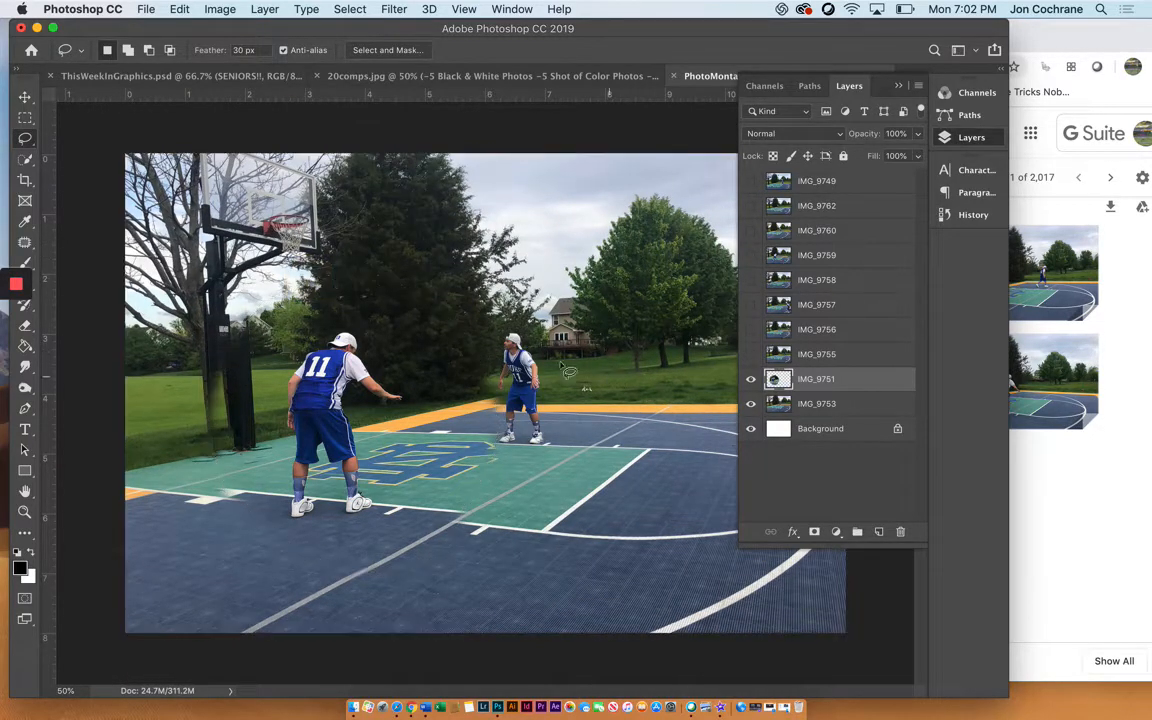
# Move the IMG_9751 player cutout so its court lines and hoop pole match the photo beneath, and activate the Eraser.
pyautogui.click(25, 97)
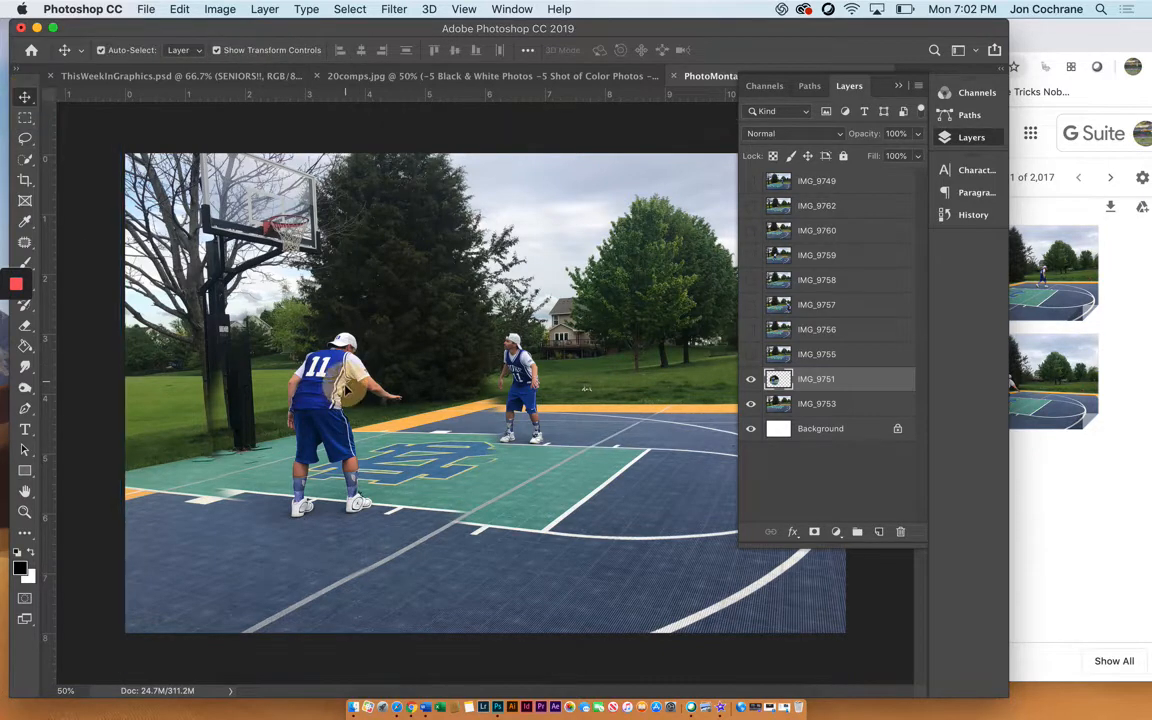
pyautogui.moveTo(330, 360); pyautogui.dragTo(328, 394)
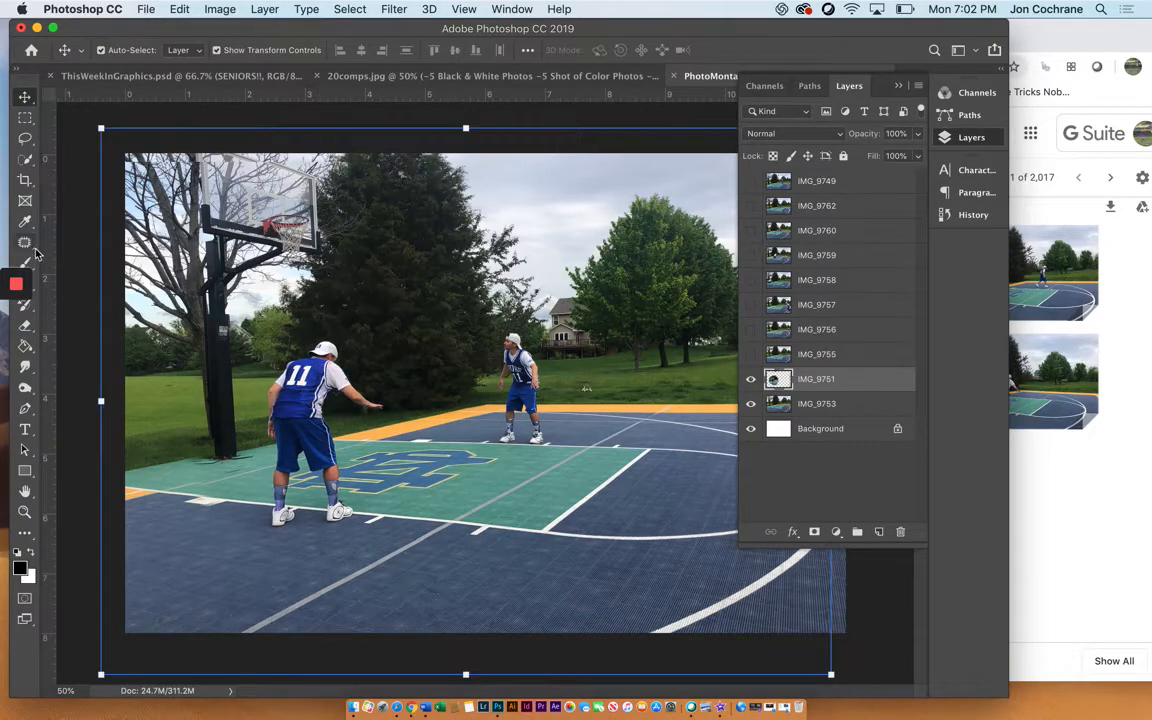
pyautogui.click(34, 330)
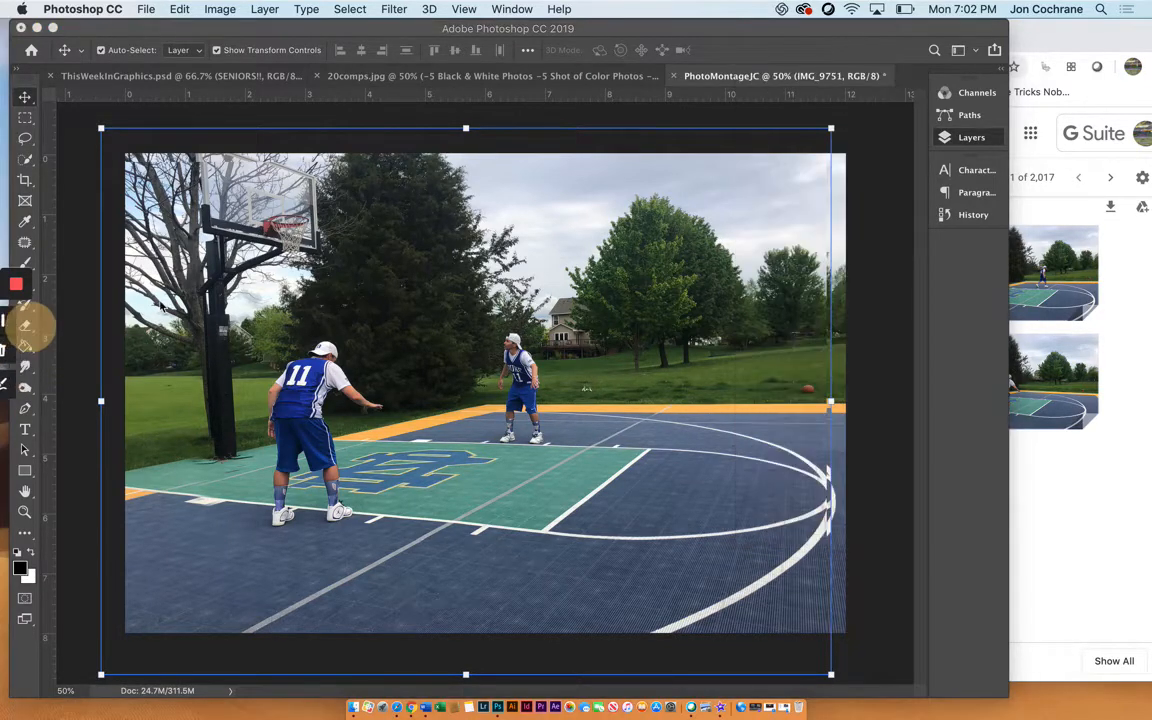
pyautogui.click(27, 325)
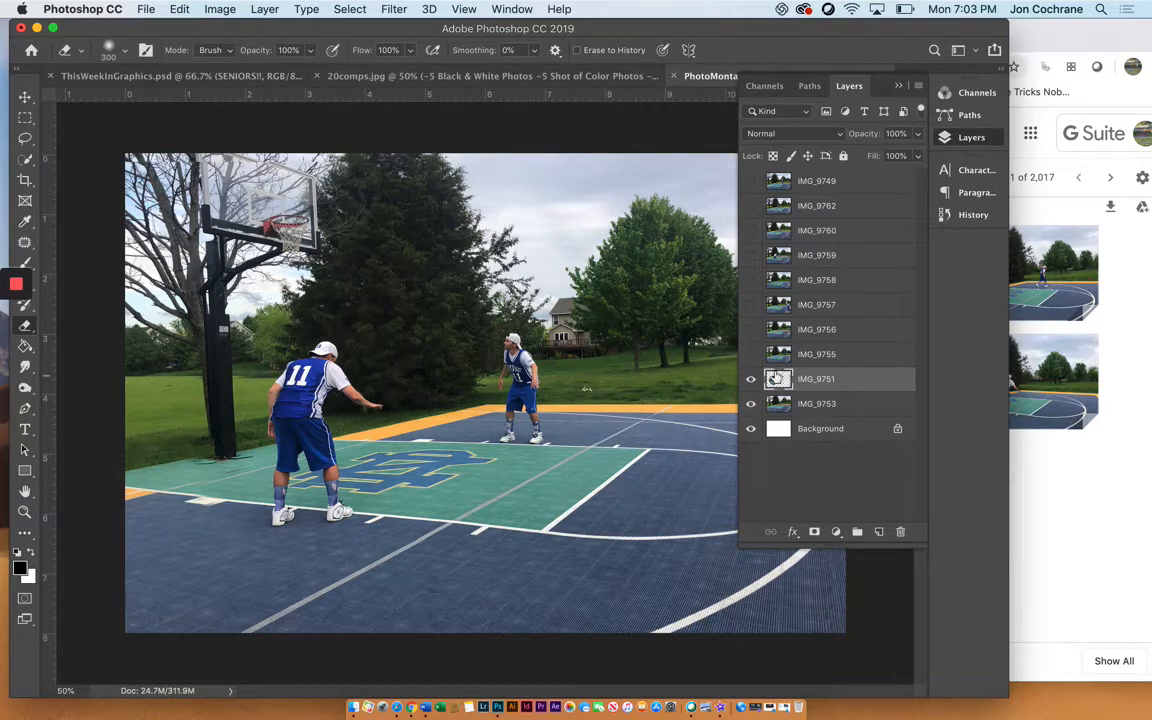
# Show and activate layer IMG_9755, and lasso loosely around its standing player with a 30 px feather.
pyautogui.click(751, 355)
pyautogui.click(804, 354)
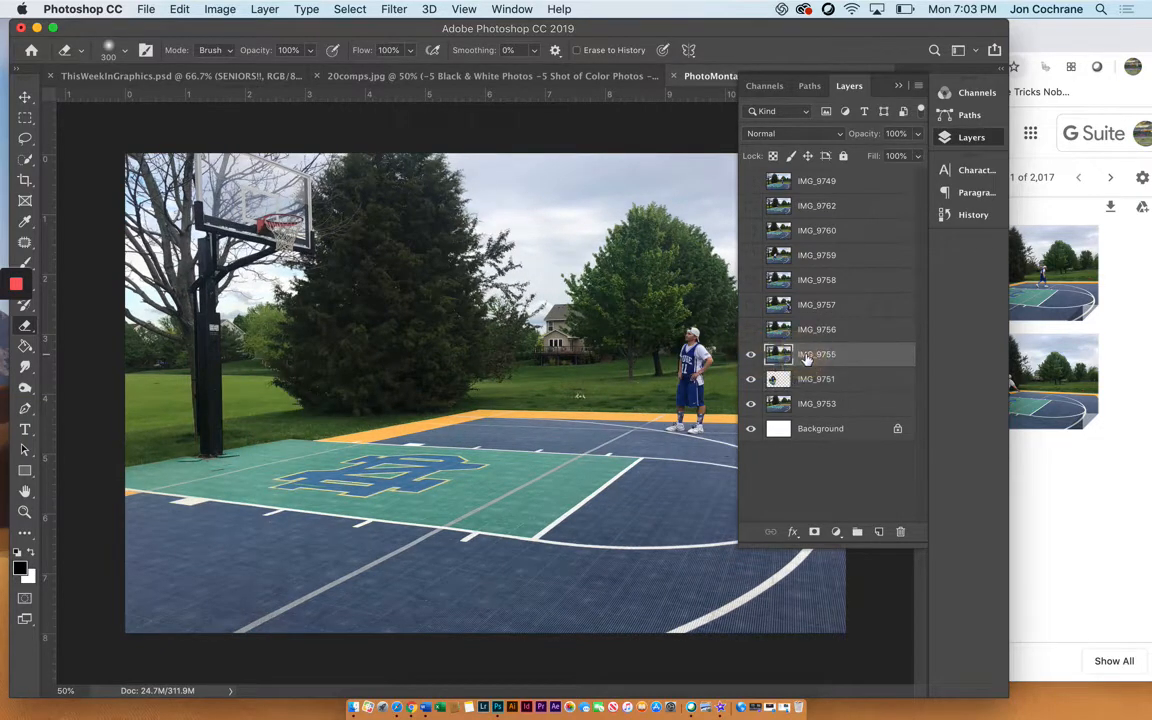
pyautogui.click(25, 139)
pyautogui.moveTo(624, 318)
pyautogui.mouseDown()
pyautogui.moveTo(725, 291)
pyautogui.moveTo(741, 310)
pyautogui.moveTo(761, 416)
pyautogui.moveTo(733, 456)
pyautogui.moveTo(638, 464)
pyautogui.moveTo(590, 418)
pyautogui.moveTo(634, 326)
pyautogui.mouseUp()
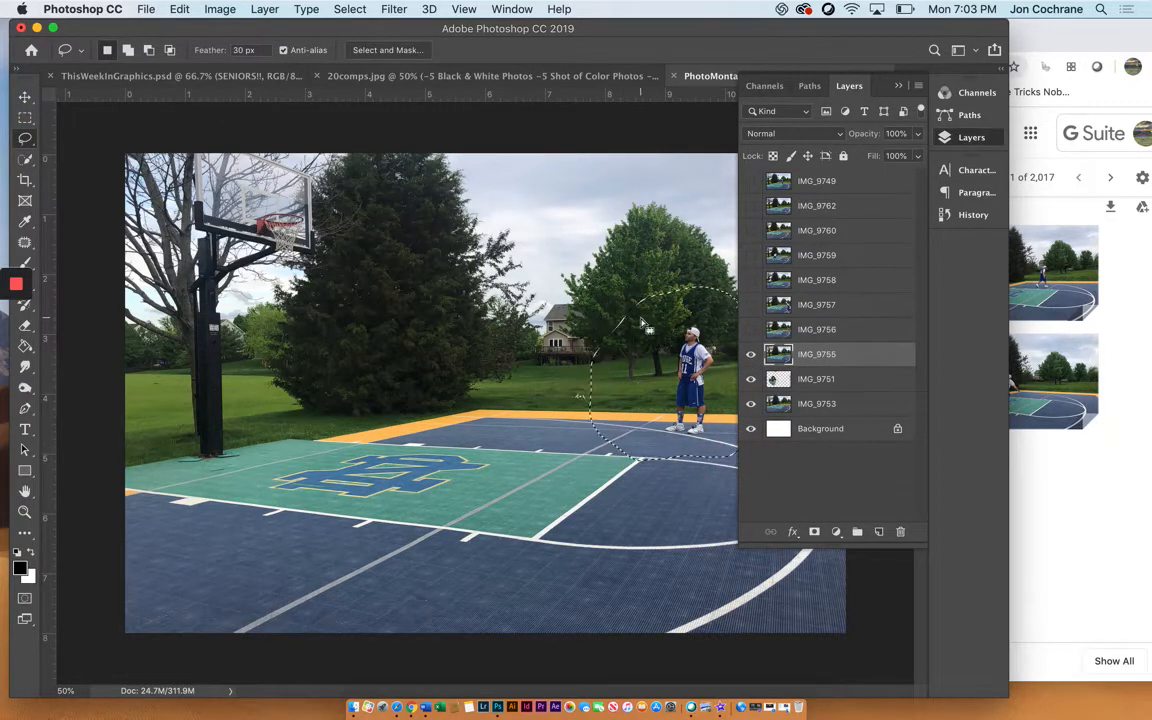
# Delete everything outside the lassoed player on IMG_9755 and clear the selection.
pyautogui.press('shift+super+i')
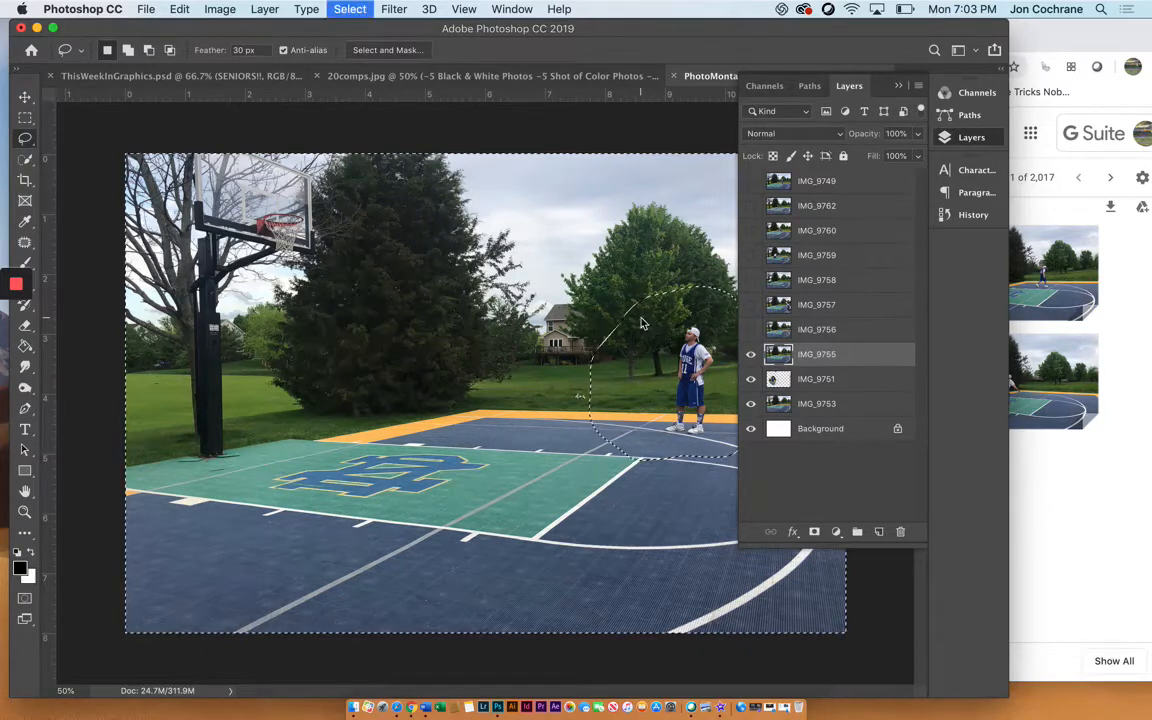
pyautogui.press('Delete')
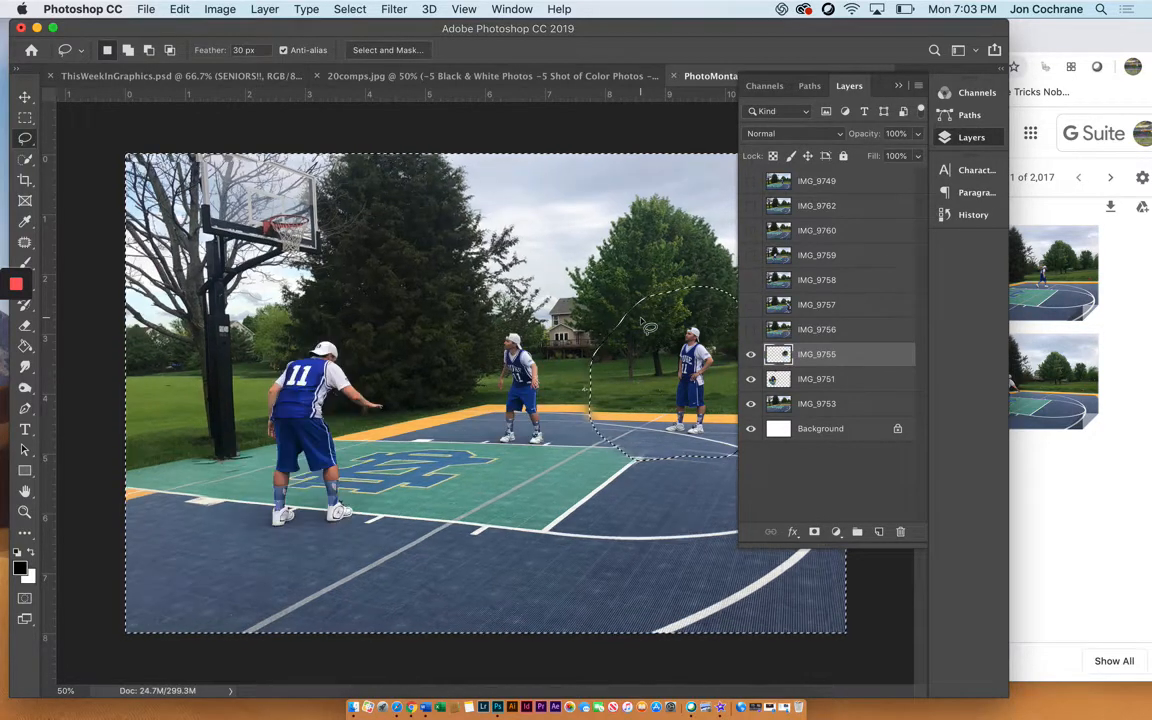
pyautogui.click(25, 117)
pyautogui.click(326, 180)
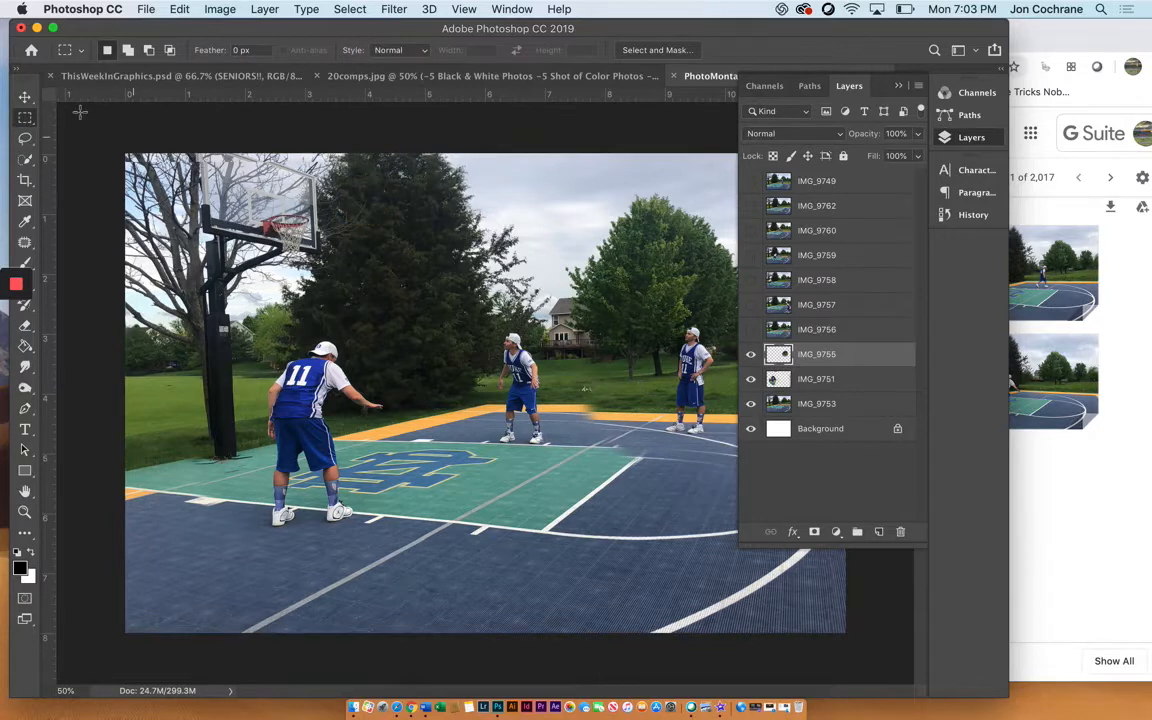
# Move the IMG_9755 cutout to match the court lines of the photo beneath and rotate it about 0.07°.
pyautogui.click(25, 97)
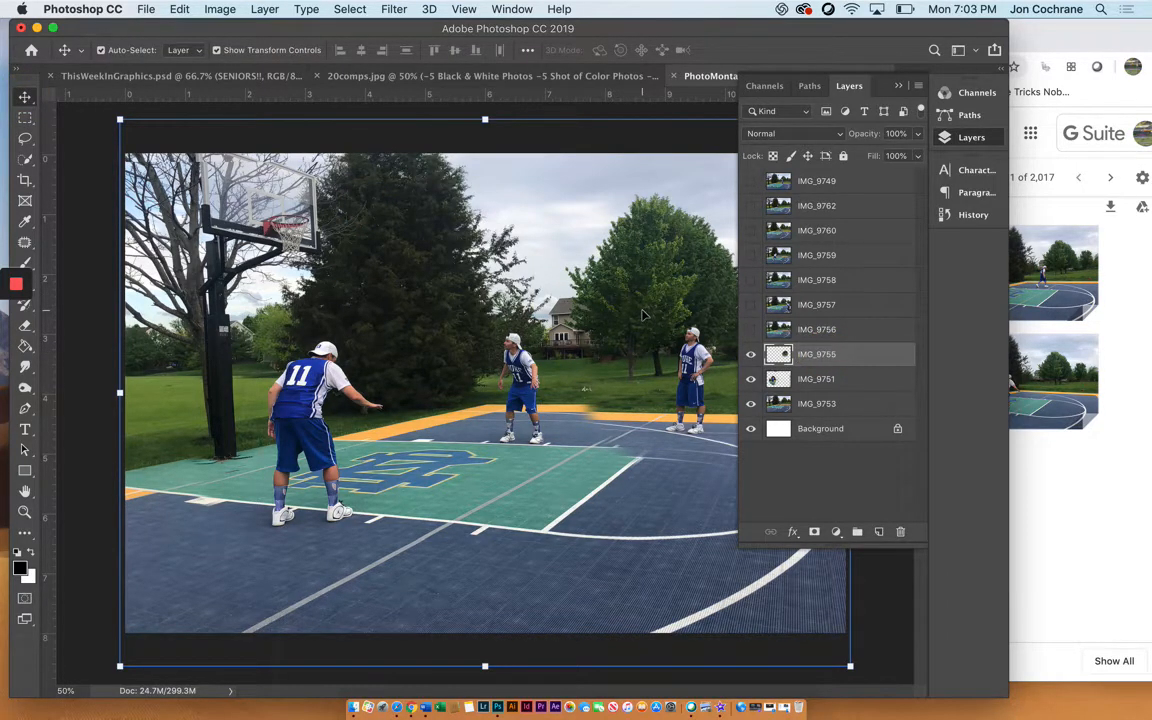
pyautogui.moveTo(643, 315)
pyautogui.mouseDown()
pyautogui.moveTo(641, 302)
pyautogui.moveTo(651, 306)
pyautogui.mouseUp()
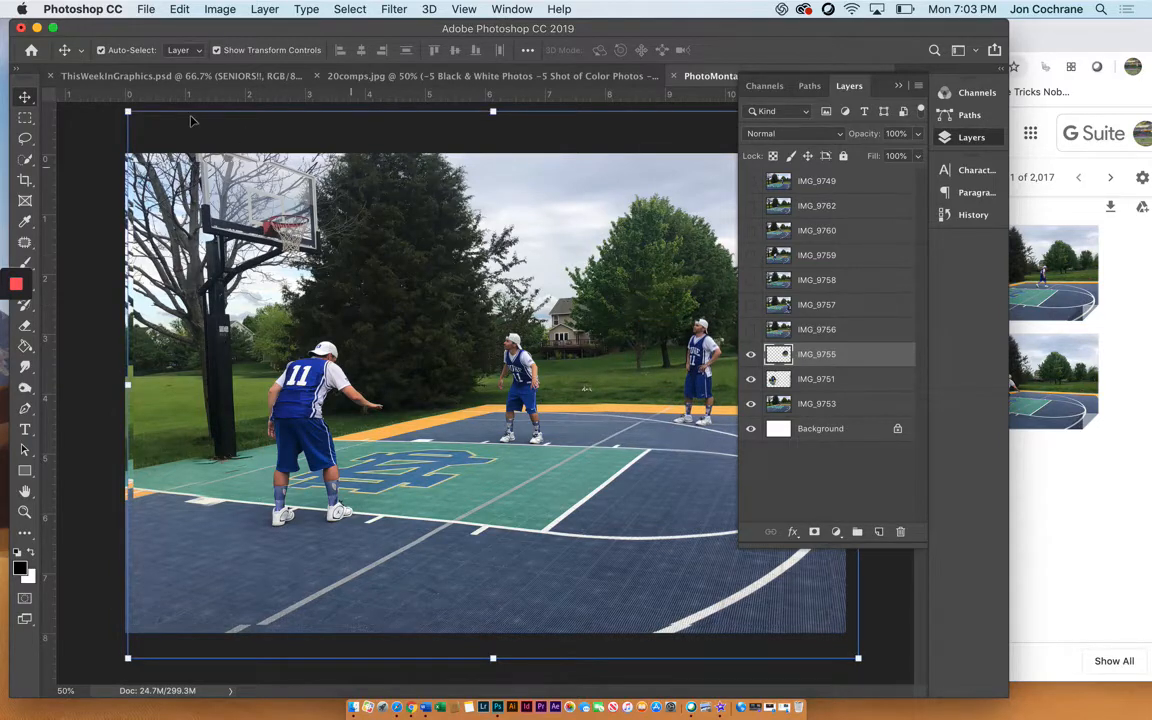
pyautogui.moveTo(115, 111)
pyautogui.mouseDown()
pyautogui.moveTo(93, 132)
pyautogui.moveTo(99, 120)
pyautogui.moveTo(125, 127)
pyautogui.mouseUp()
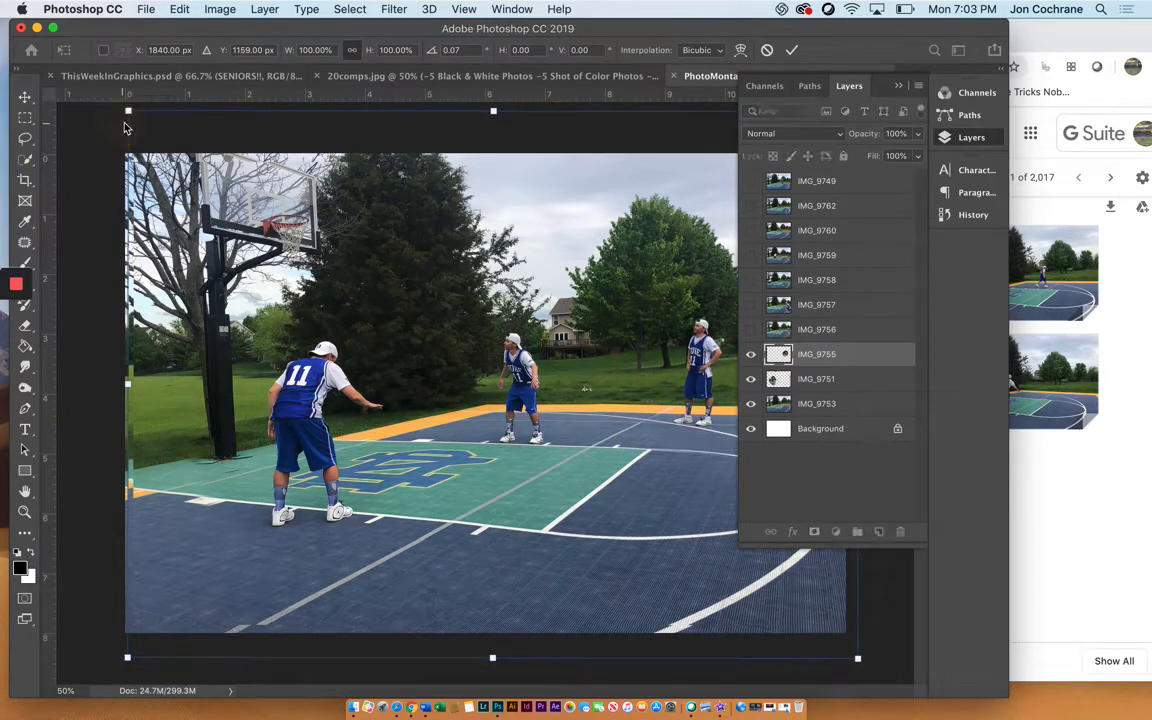
pyautogui.press('Return')
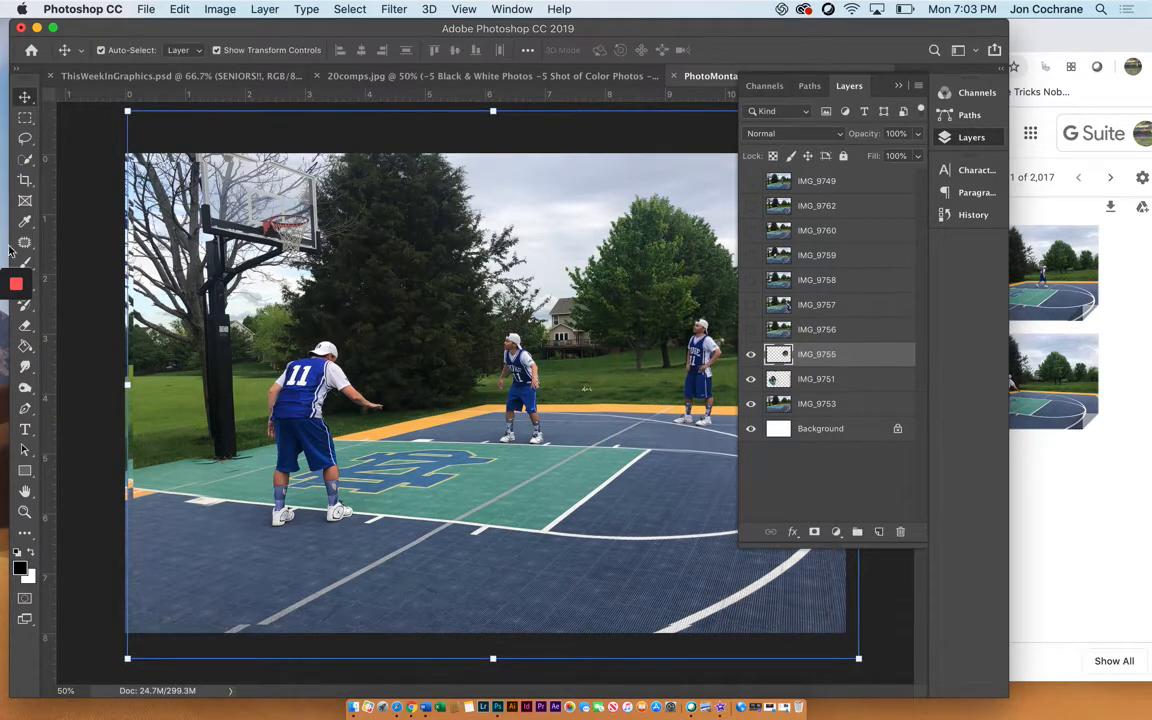
# Erase the lower edge of the IMG_9755 cutout below the player's feet with a soft eraser, reducing its size for the finer strokes.
pyautogui.click(25, 325)
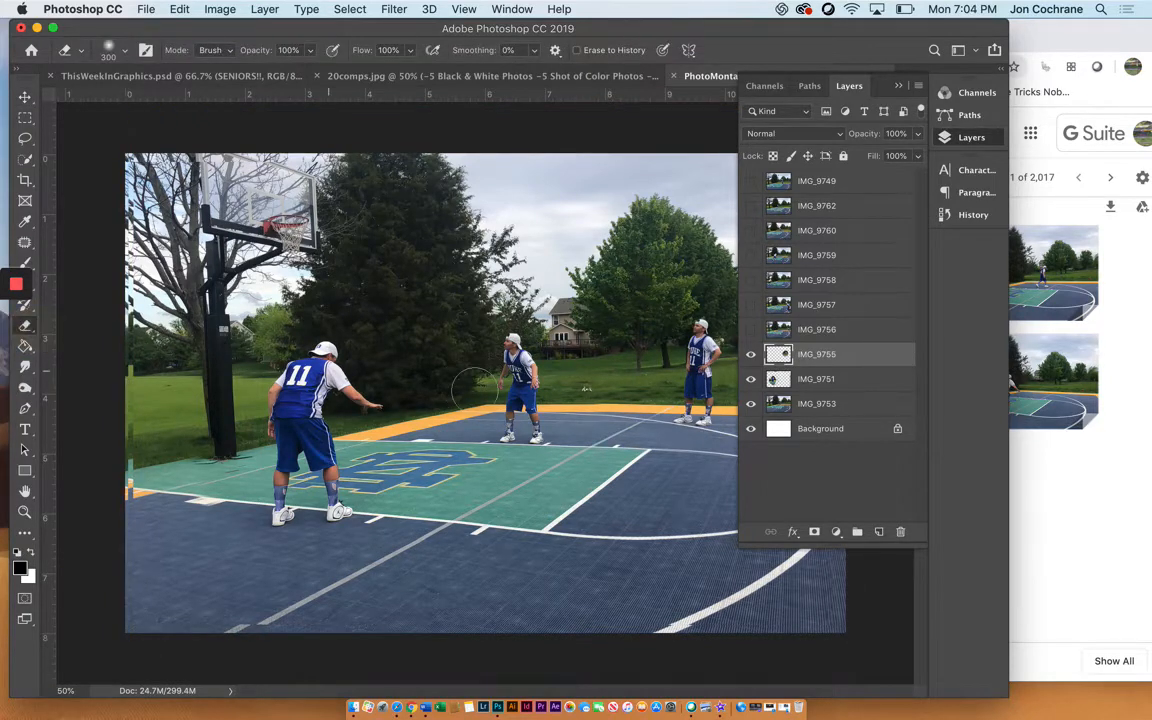
pyautogui.moveTo(620, 432)
pyautogui.mouseDown()
pyautogui.moveTo(680, 465)
pyautogui.moveTo(649, 457)
pyautogui.moveTo(732, 464)
pyautogui.moveTo(720, 461)
pyautogui.moveTo(770, 447)
pyautogui.moveTo(712, 452)
pyautogui.mouseUp()
pyautogui.press('[')
pyautogui.moveTo(724, 441); pyautogui.dragTo(722, 443)
# Nudge the IMG_9755 cutout slightly to the right and up, and fine-tune its rotation to match the court lines.
pyautogui.click(25, 97)
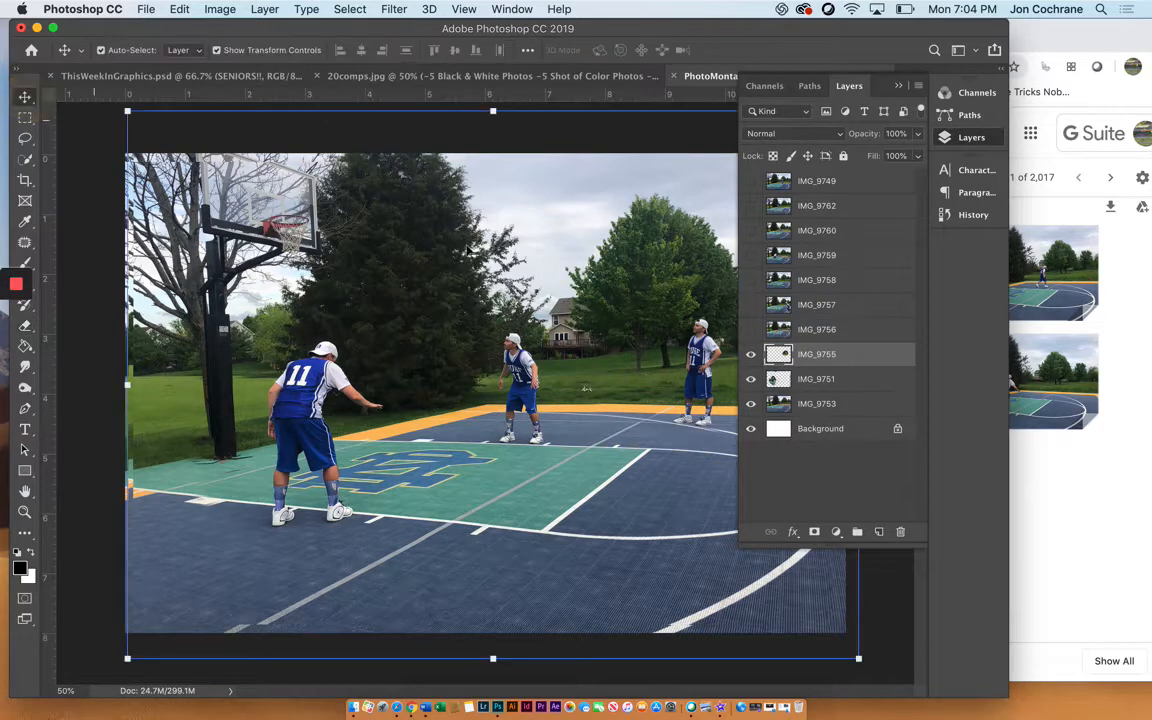
pyautogui.press('Right')
pyautogui.press('Right')
pyautogui.press('Right')
pyautogui.press('Up')
pyautogui.press('Up')
pyautogui.press('Up')
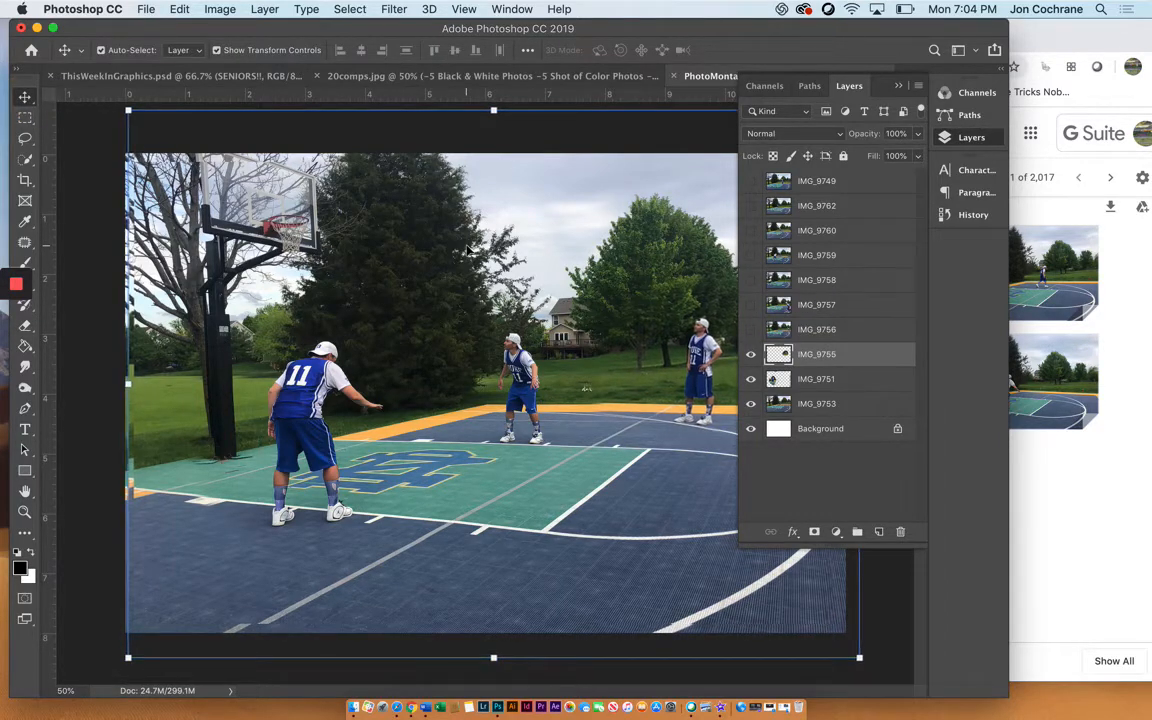
pyautogui.click(117, 113)
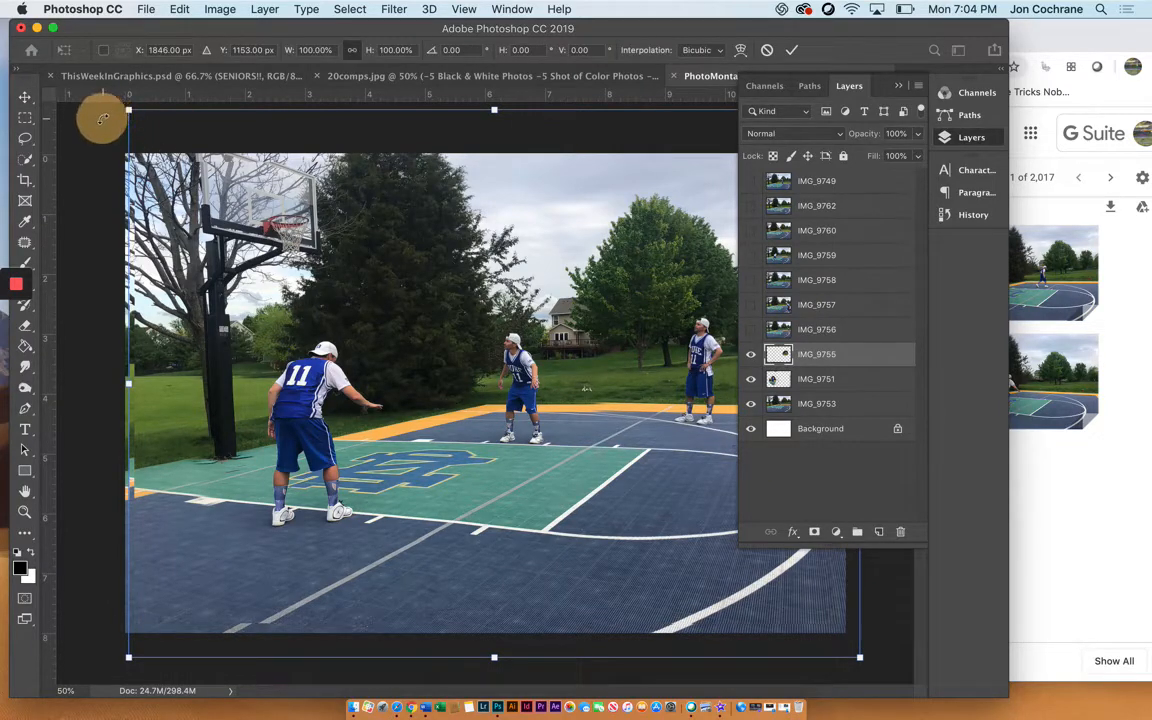
pyautogui.moveTo(102, 118); pyautogui.dragTo(110, 118)
pyautogui.press('Return')
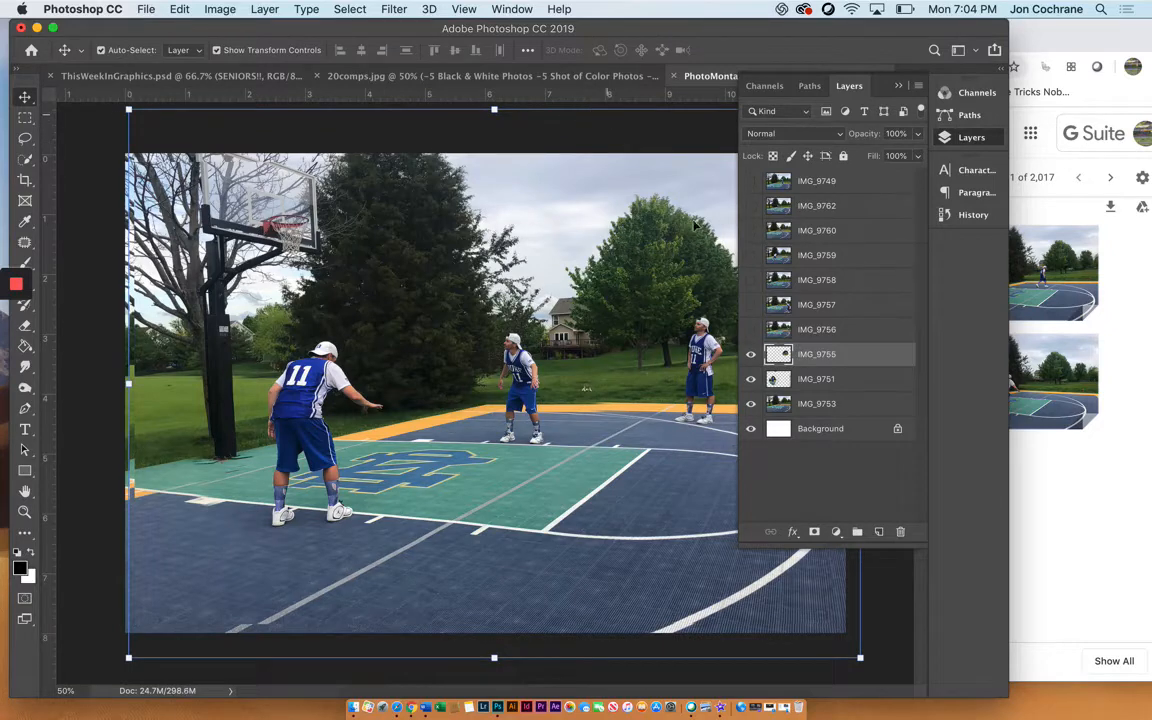
# Show and activate layer IMG_9756, and lasso loosely around its crouching player with a 30 px feather.
pyautogui.click(800, 330)
pyautogui.click(750, 329)
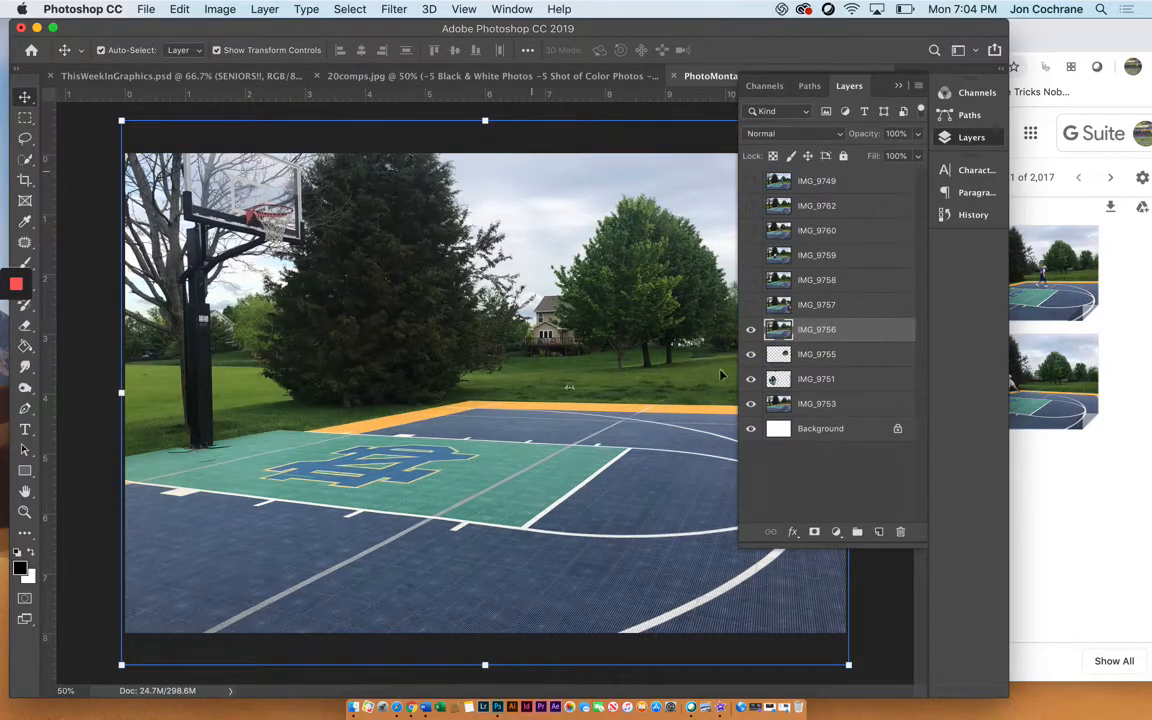
pyautogui.click(899, 89)
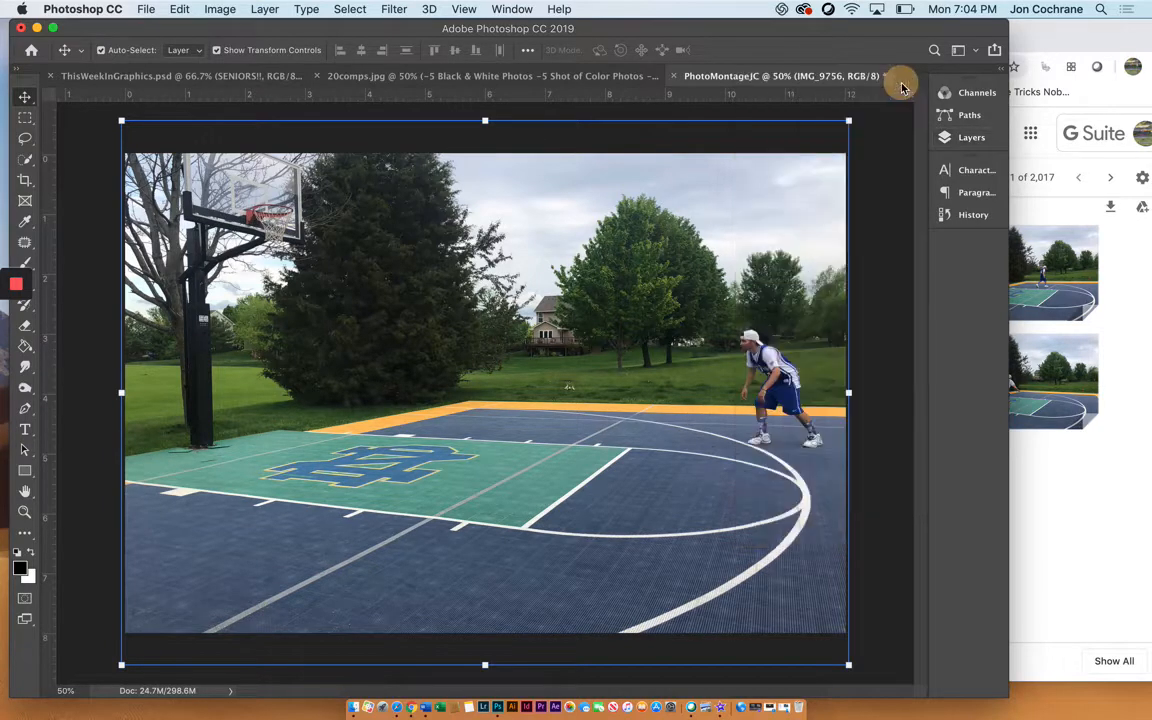
pyautogui.click(25, 138)
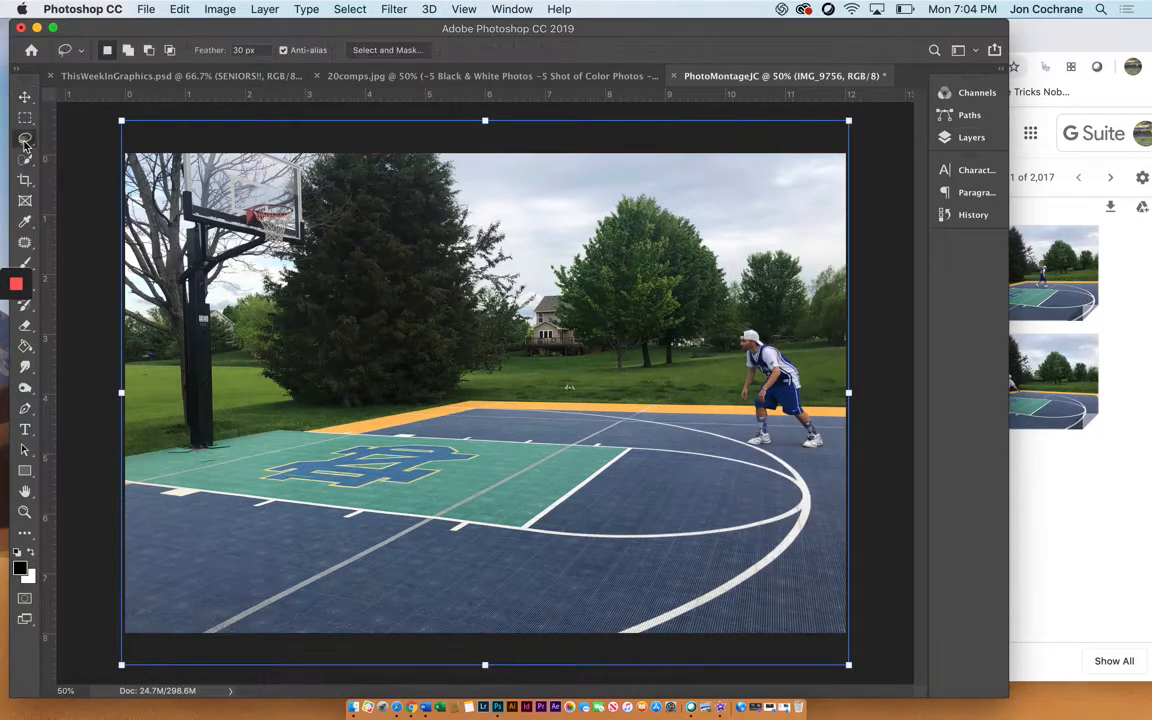
pyautogui.moveTo(804, 278)
pyautogui.mouseDown()
pyautogui.moveTo(705, 314)
pyautogui.moveTo(687, 400)
pyautogui.moveTo(724, 487)
pyautogui.moveTo(783, 496)
pyautogui.moveTo(849, 479)
pyautogui.moveTo(870, 420)
pyautogui.moveTo(826, 283)
pyautogui.mouseUp()
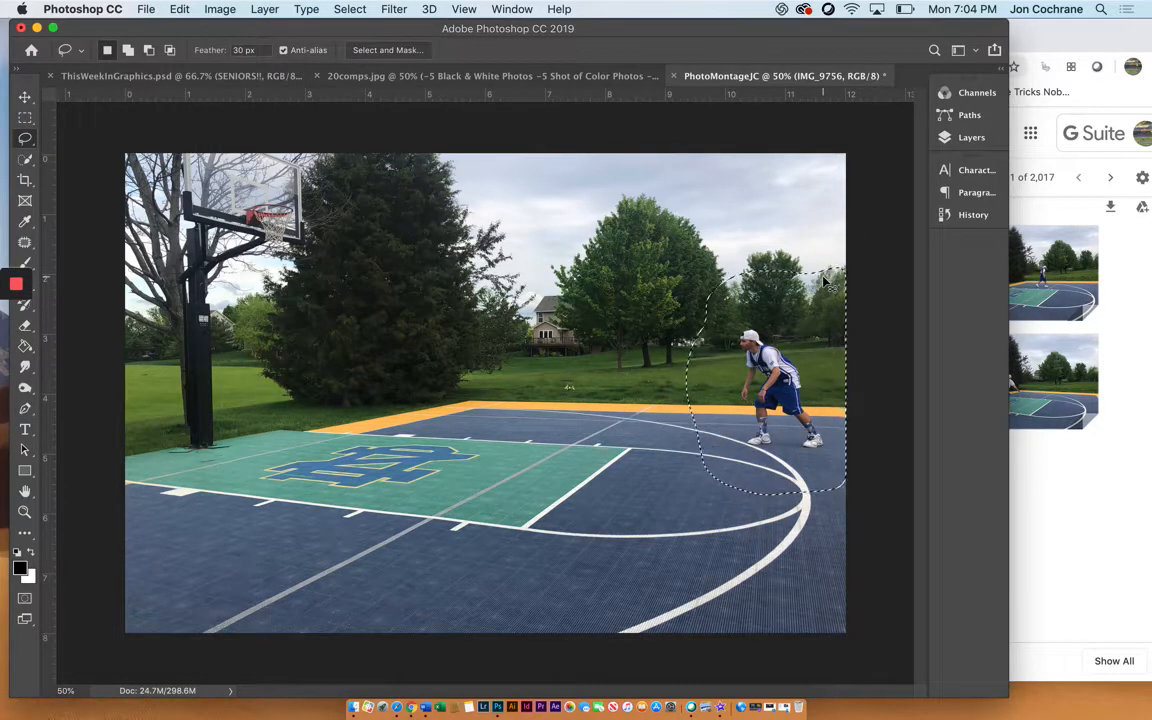
# Delete everything outside the lassoed player on IMG_9756, and move the deselected cutout right to match the court beneath.
pyautogui.press('super+shift+i')
pyautogui.press('Delete')
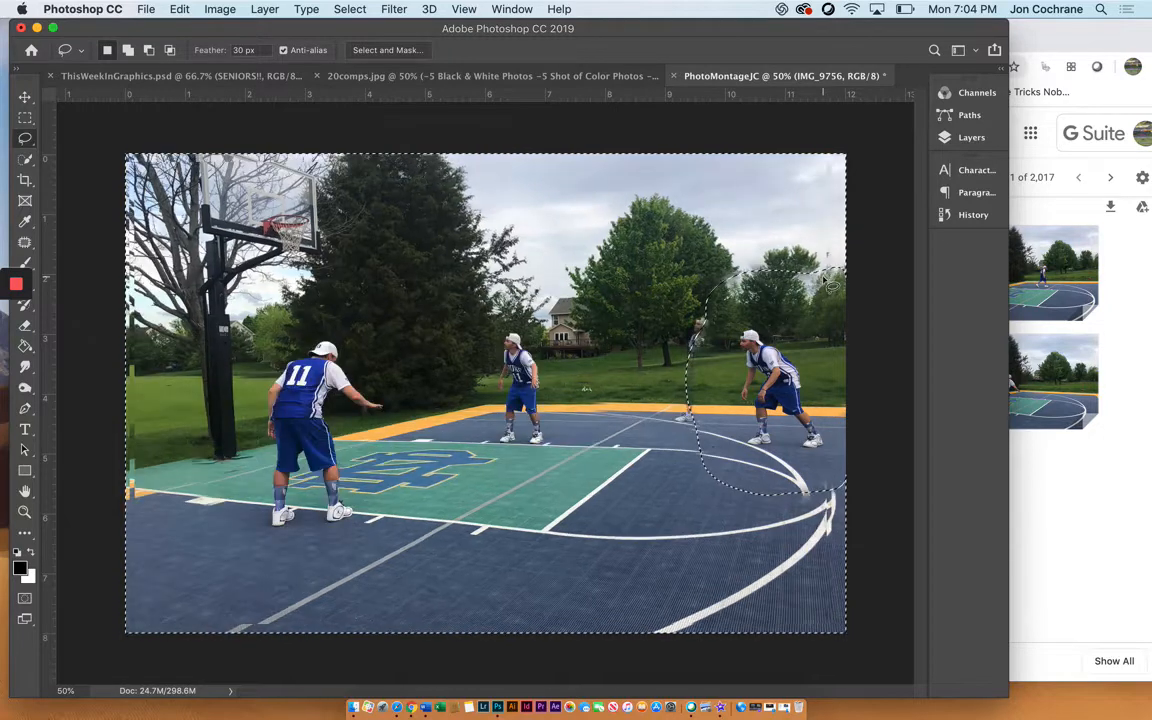
pyautogui.click(470, 283)
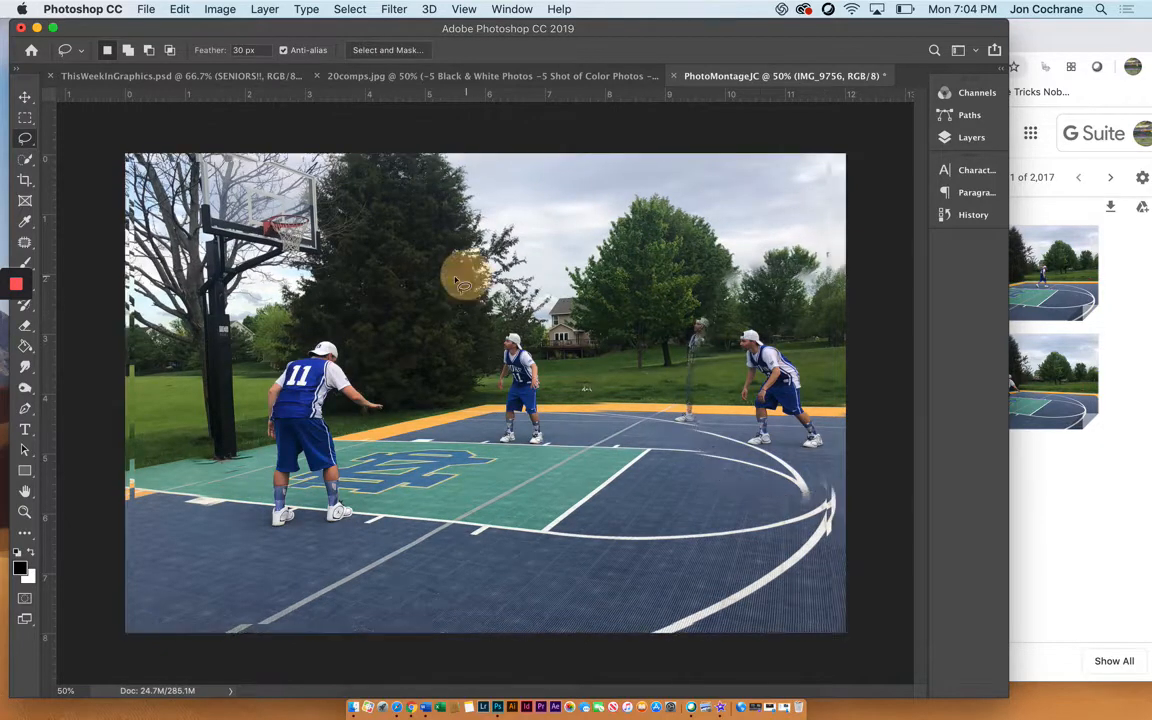
pyautogui.click(25, 97)
pyautogui.moveTo(779, 392); pyautogui.dragTo(805, 396)
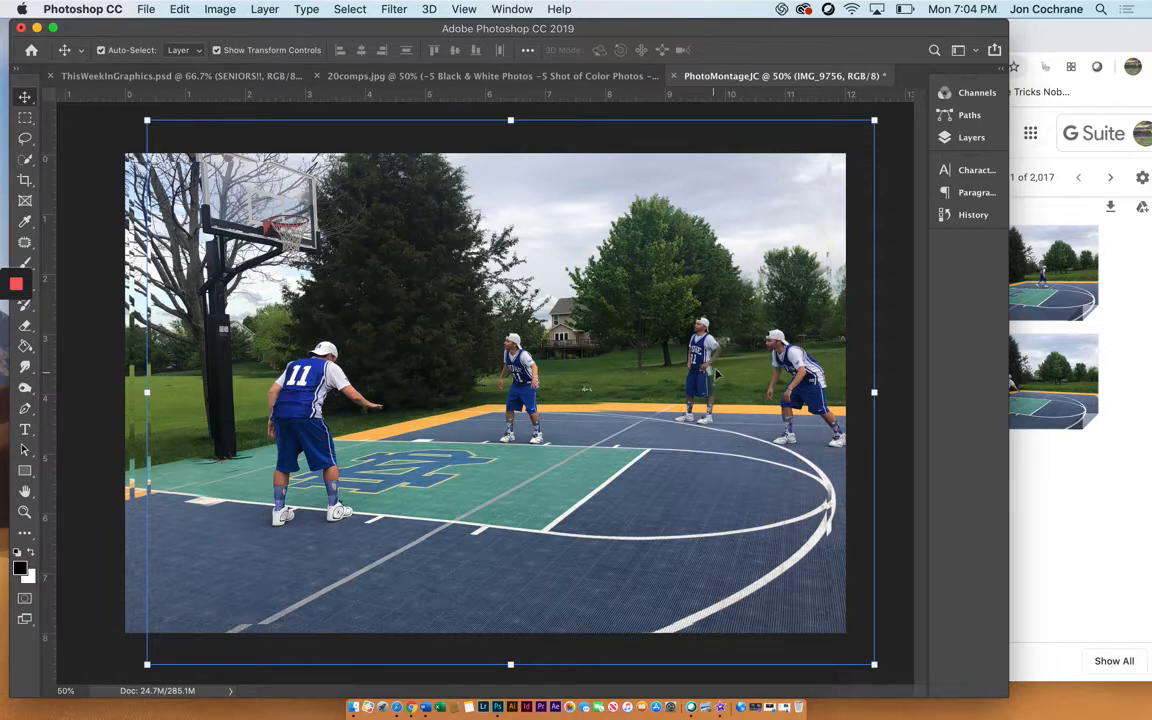
# Show and activate layer IMG_9757, and lasso loosely around its large foreground player with a 30 px feather.
pyautogui.click(966, 139)
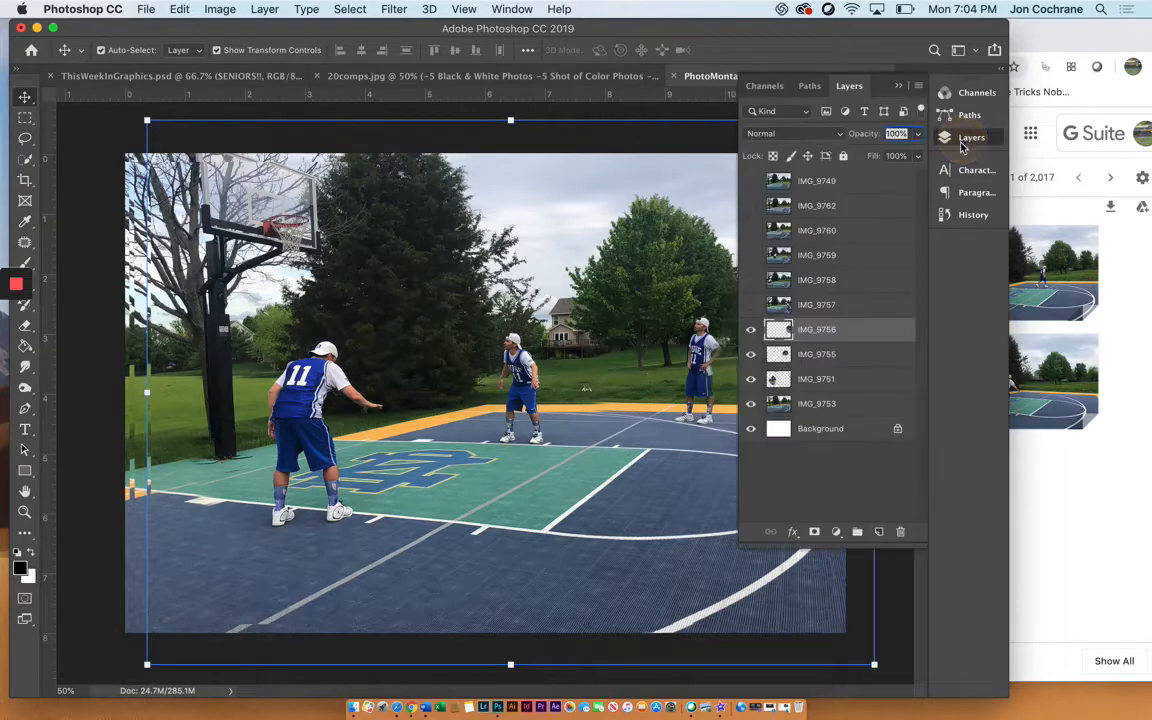
pyautogui.click(816, 305)
pyautogui.click(751, 305)
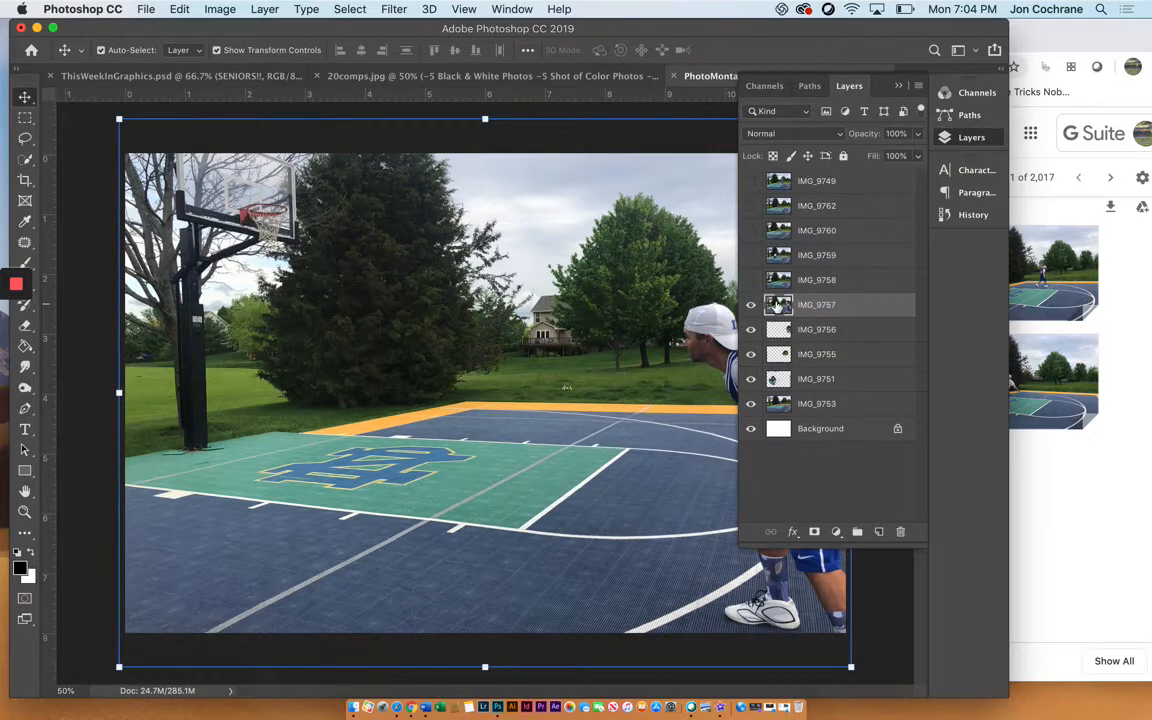
pyautogui.click(25, 139)
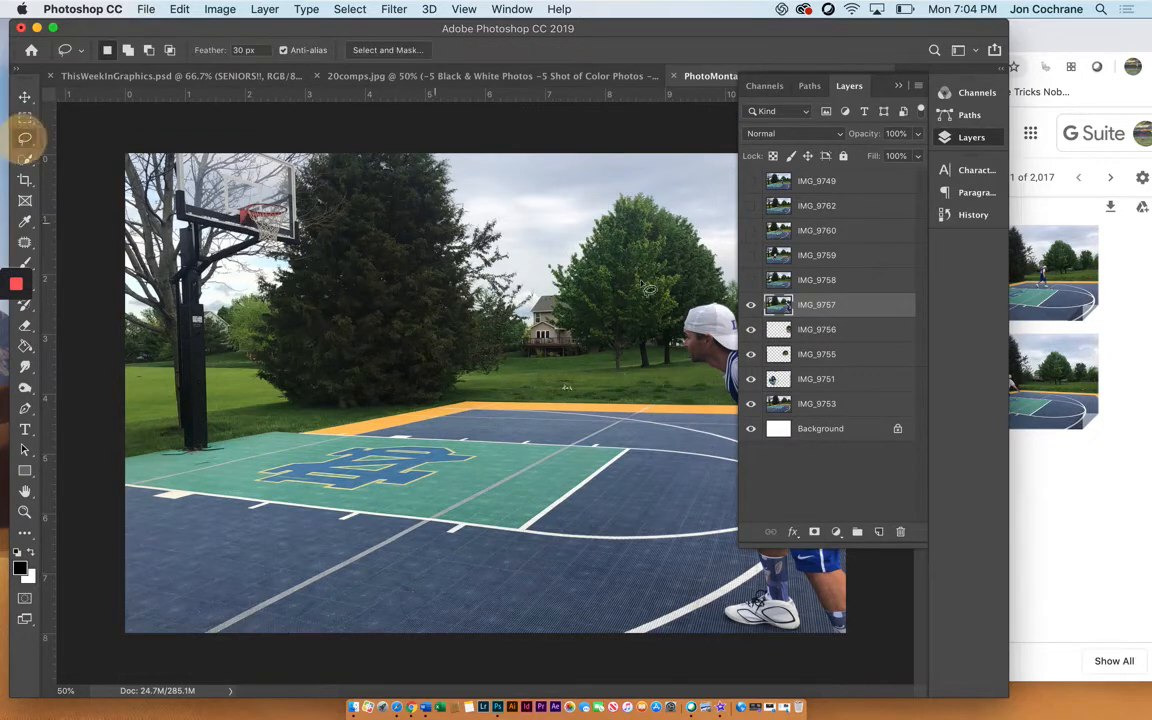
pyautogui.click(899, 89)
pyautogui.moveTo(840, 268)
pyautogui.mouseDown()
pyautogui.moveTo(670, 272)
pyautogui.moveTo(608, 352)
pyautogui.moveTo(586, 517)
pyautogui.moveTo(602, 660)
pyautogui.moveTo(695, 693)
pyautogui.moveTo(838, 693)
pyautogui.moveTo(886, 606)
pyautogui.moveTo(900, 312)
pyautogui.mouseUp()
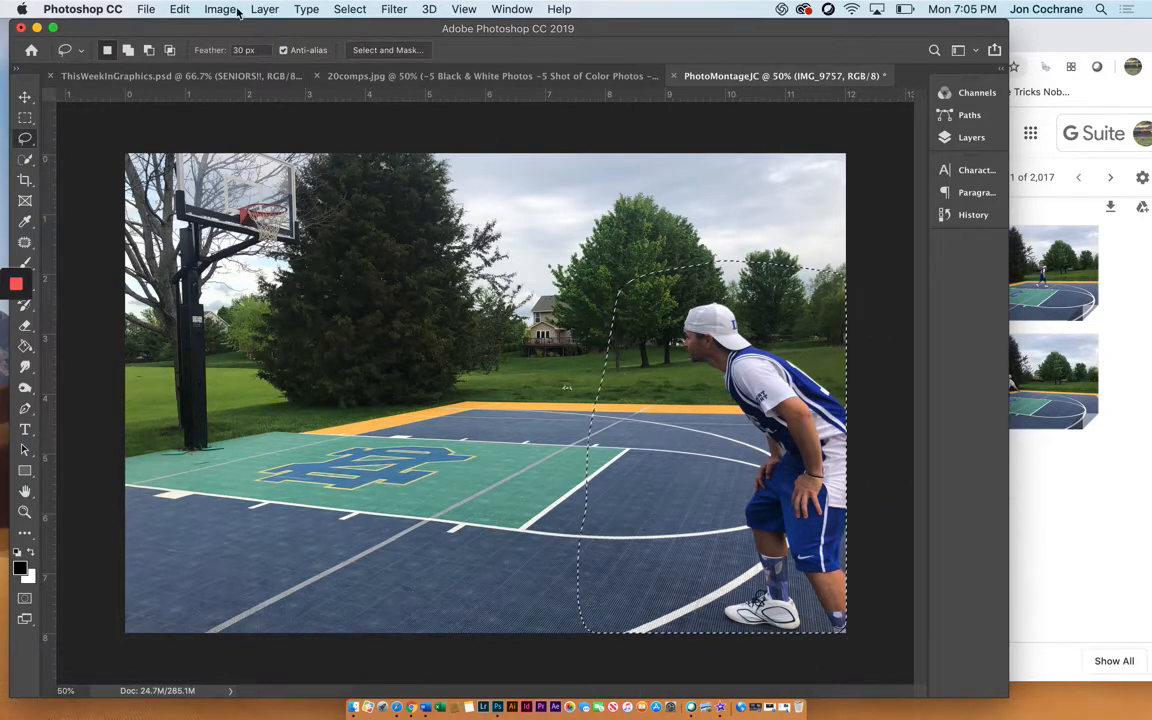
# Delete everything outside the lassoed player on IMG_9757 and clear the selection.
pyautogui.click(350, 9)
pyautogui.click(362, 73)
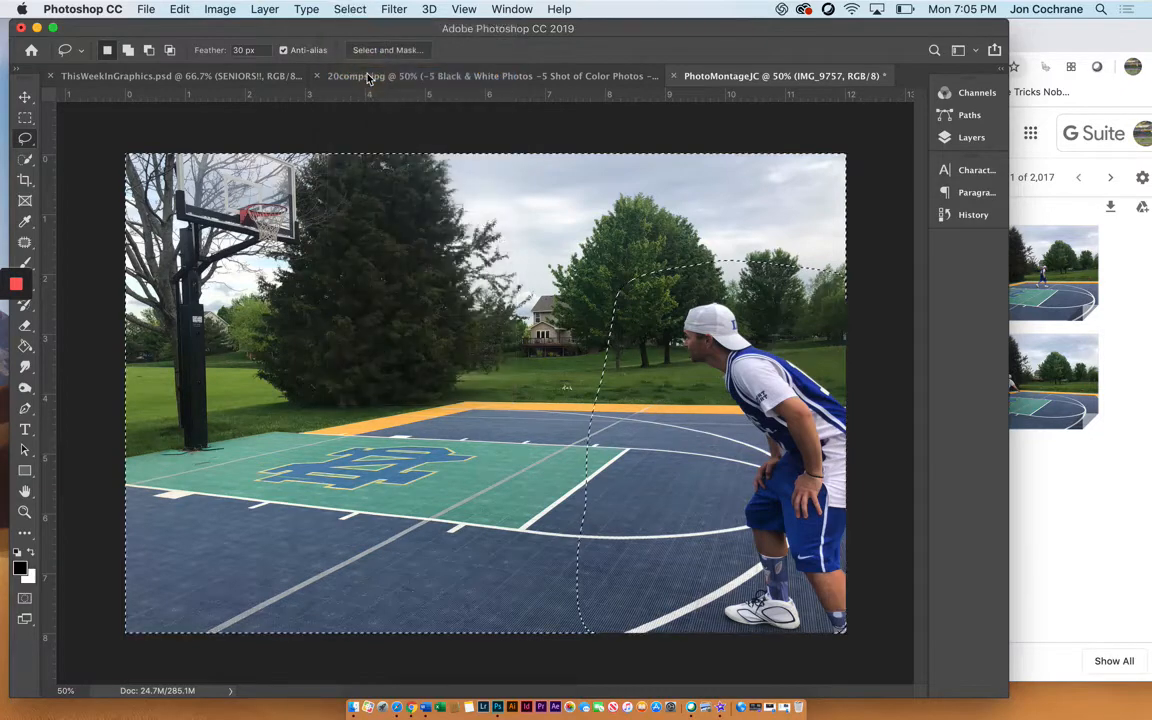
pyautogui.press('Delete')
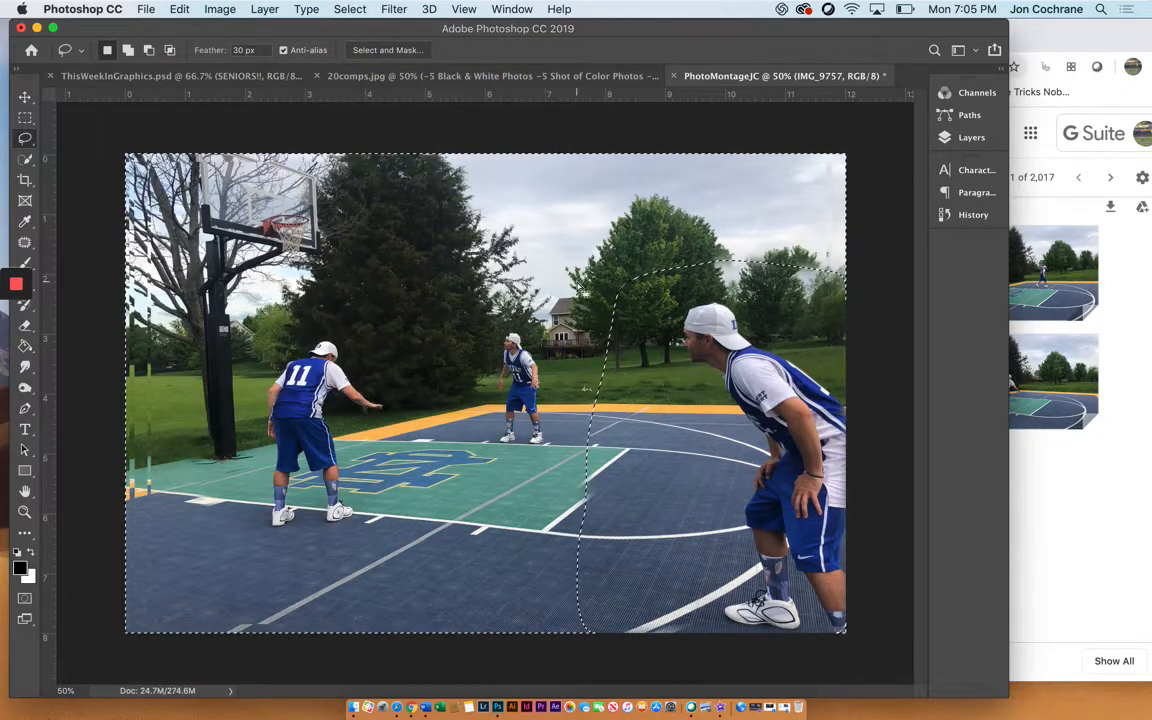
pyautogui.press('super+d')
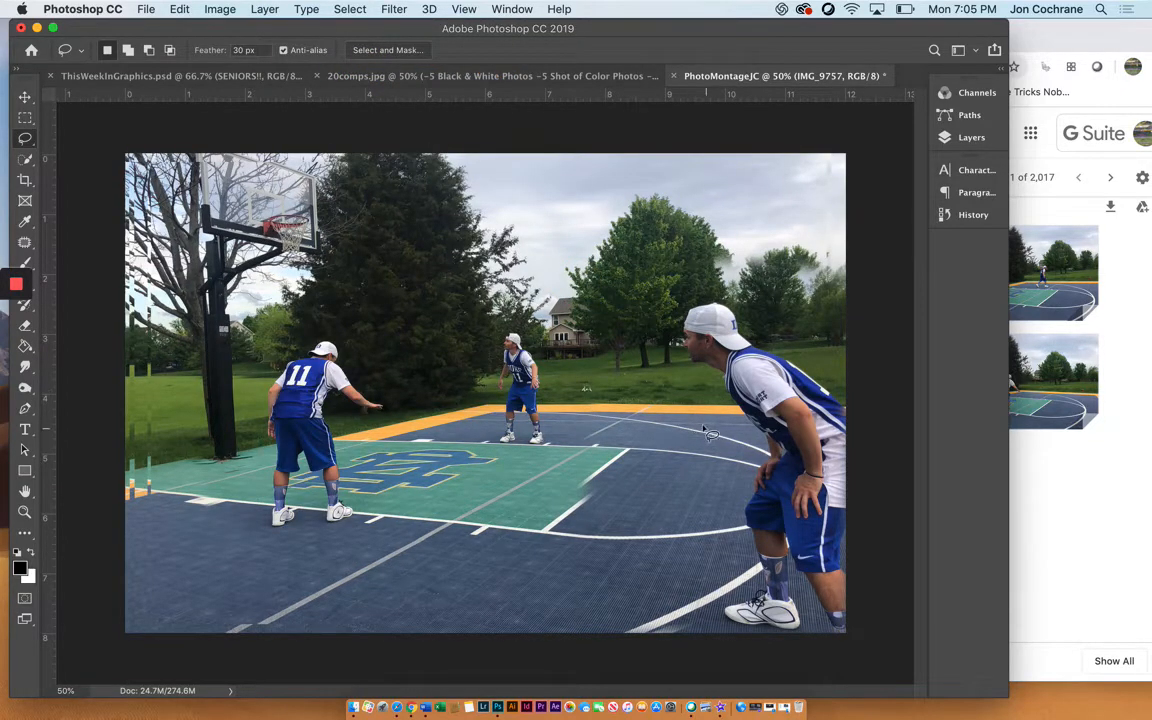
# Show and activate layer IMG_9758, lasso loosely around its player with a 30 px feather, and delete everything outside the selection.
pyautogui.click(968, 137)
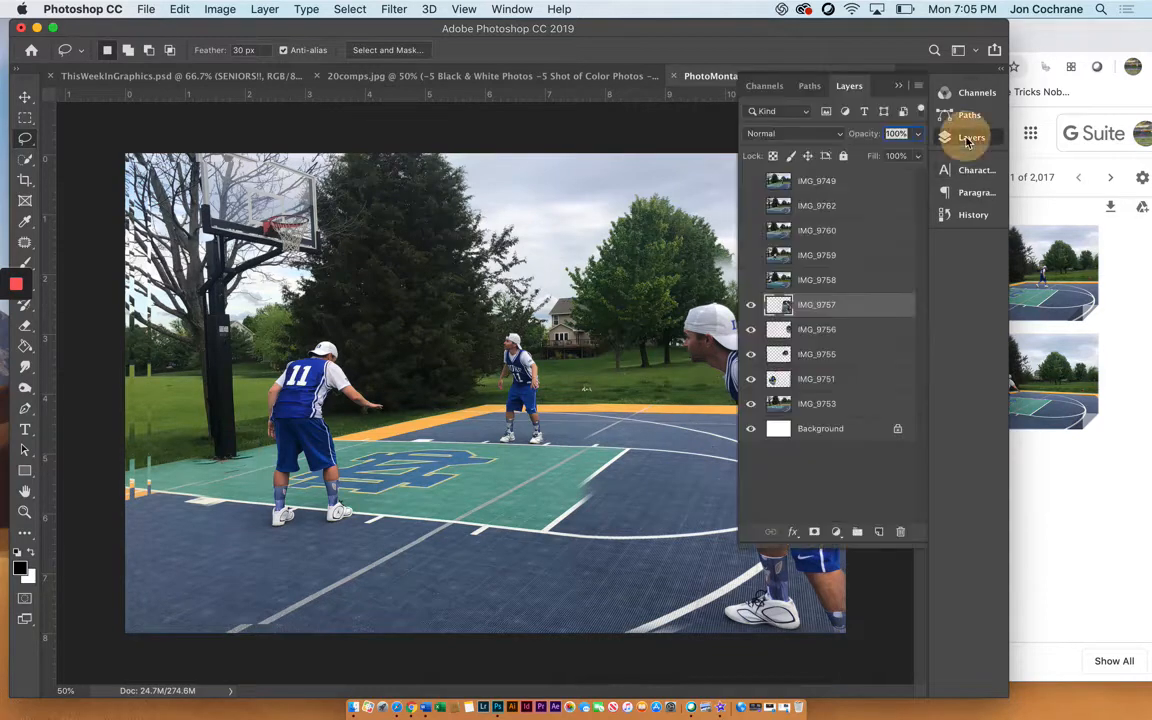
pyautogui.moveTo(827, 283); pyautogui.dragTo(718, 283)
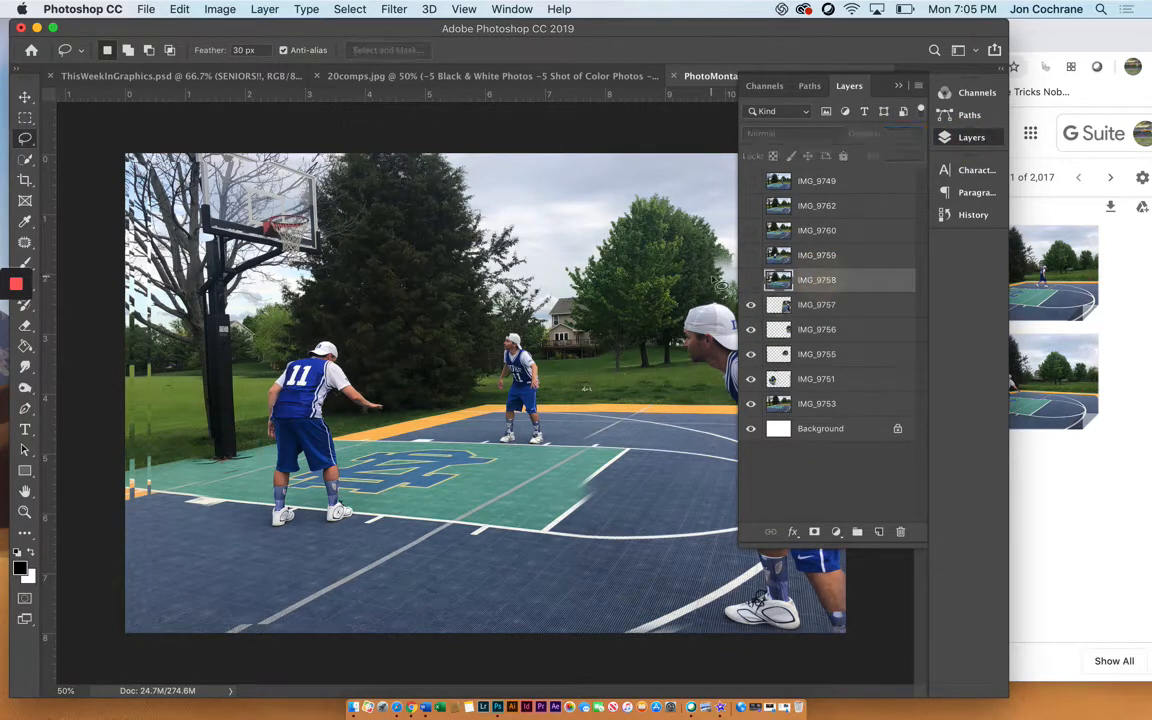
pyautogui.click(752, 283)
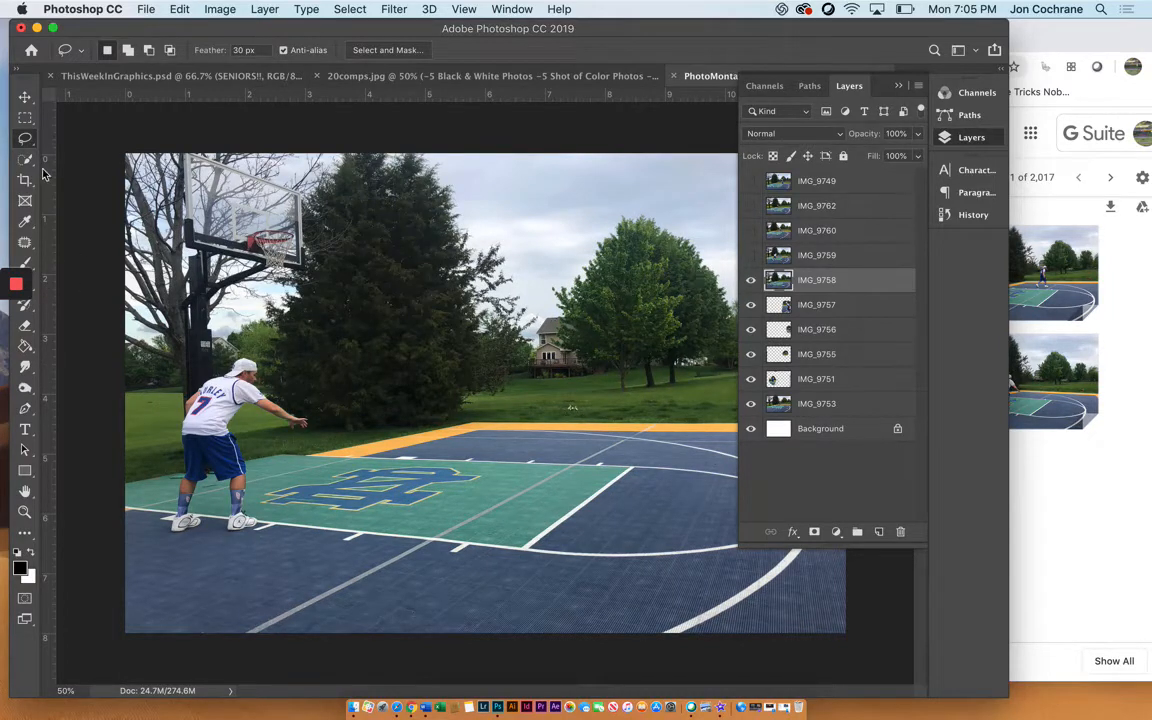
pyautogui.moveTo(173, 321)
pyautogui.mouseDown()
pyautogui.moveTo(285, 314)
pyautogui.moveTo(338, 353)
pyautogui.moveTo(364, 440)
pyautogui.moveTo(320, 517)
pyautogui.mouseUp()
pyautogui.moveTo(216, 570)
pyautogui.mouseDown()
pyautogui.moveTo(143, 540)
pyautogui.moveTo(113, 475)
pyautogui.moveTo(126, 390)
pyautogui.moveTo(165, 305)
pyautogui.mouseUp()
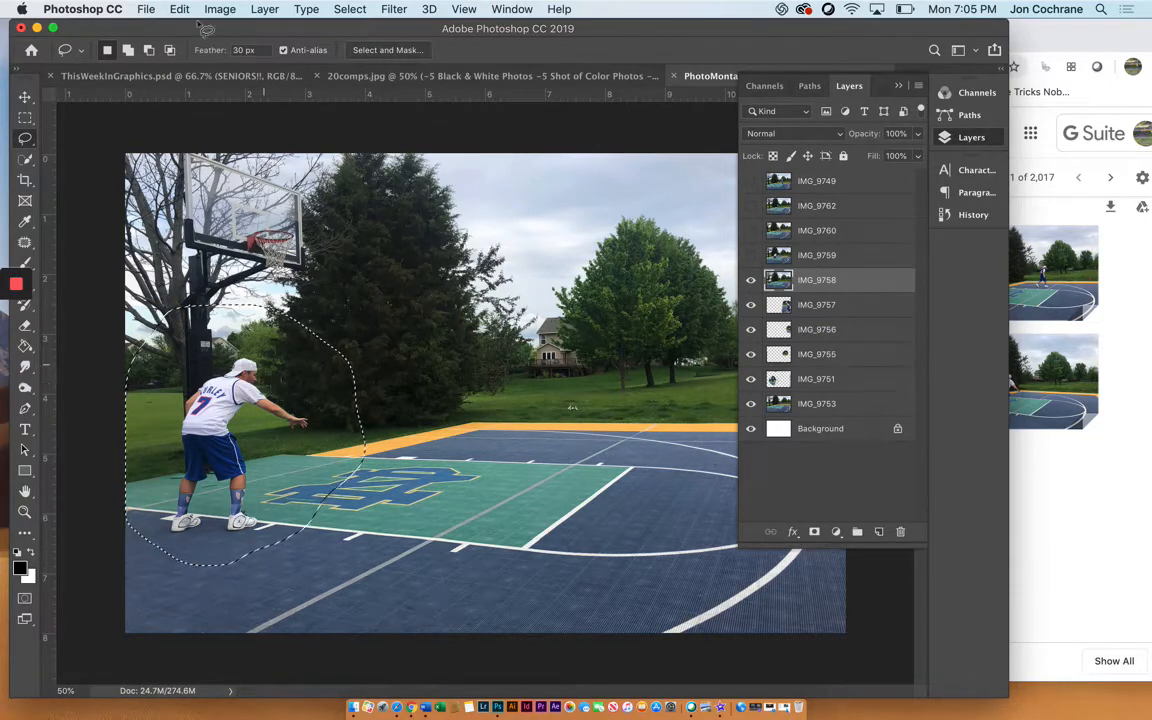
pyautogui.click(364, 12)
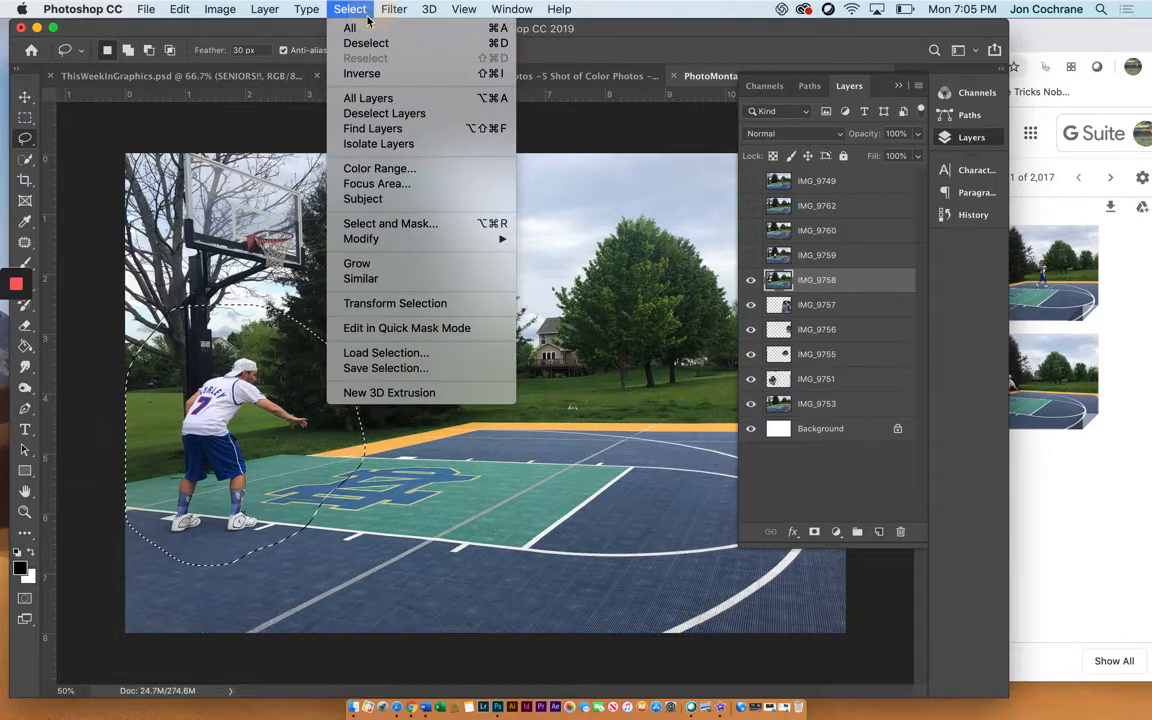
pyautogui.click(365, 74)
pyautogui.press('Delete')
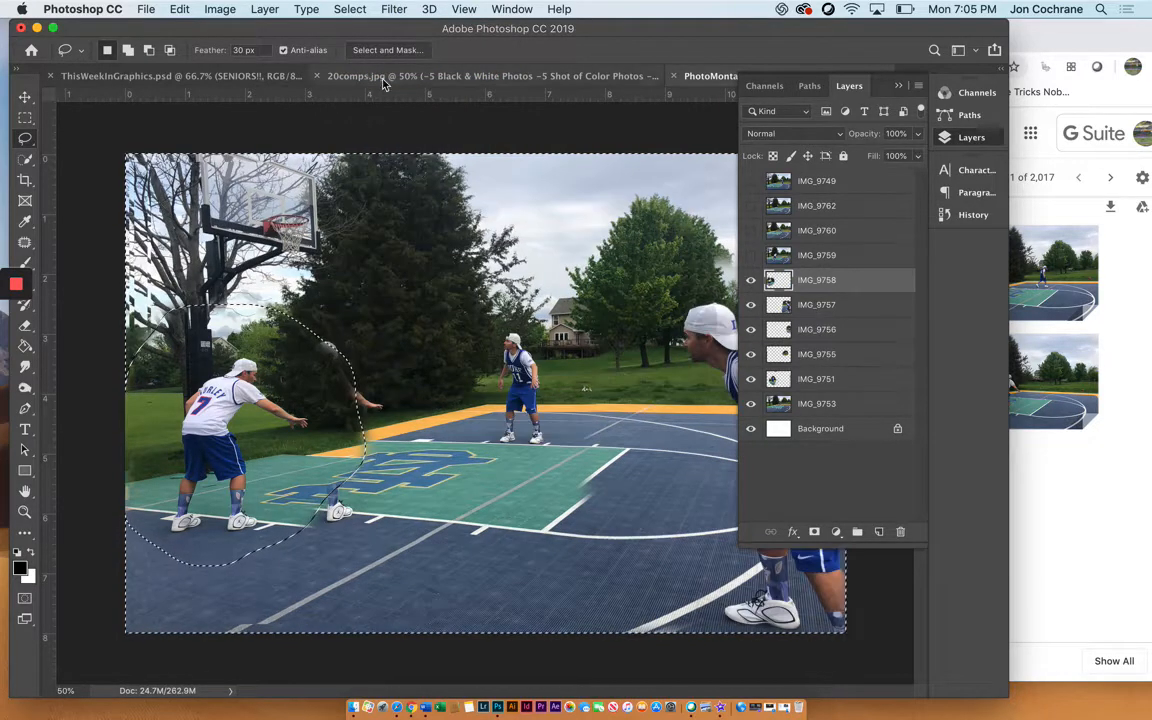
# Isolate the player on layer IMG_9759 with a loose 30 px feathered lasso, deleting the surroundings and deselecting.
pyautogui.click(818, 255)
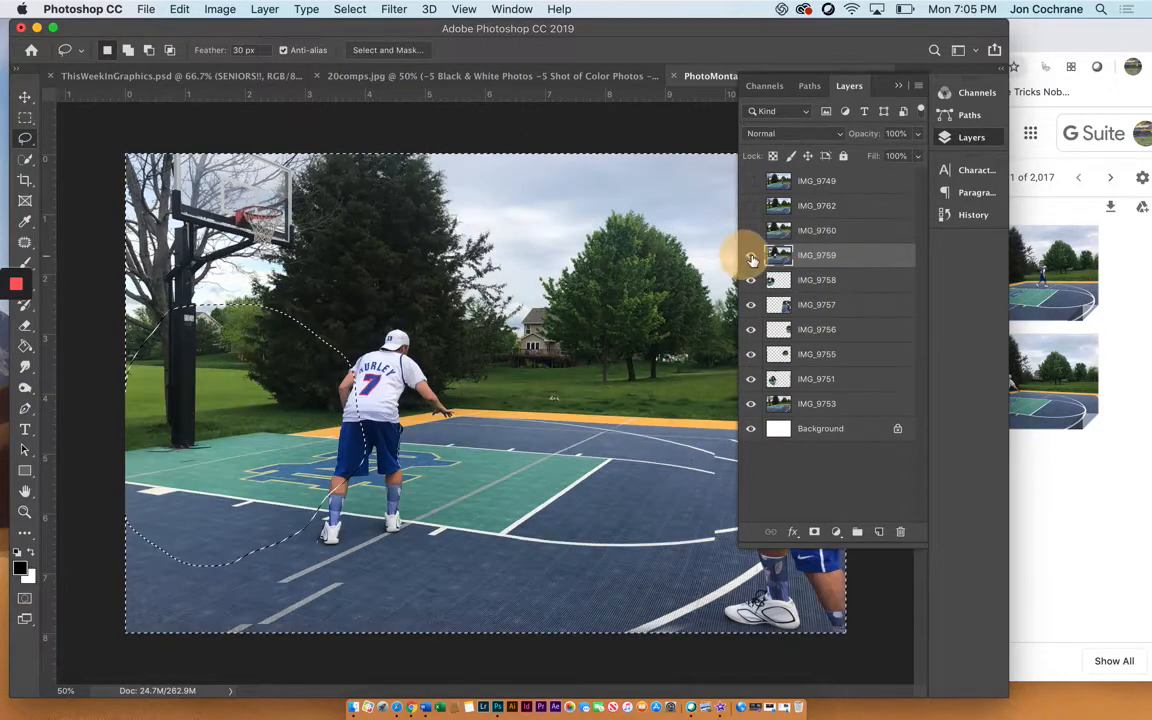
pyautogui.click(751, 256)
pyautogui.click(236, 216)
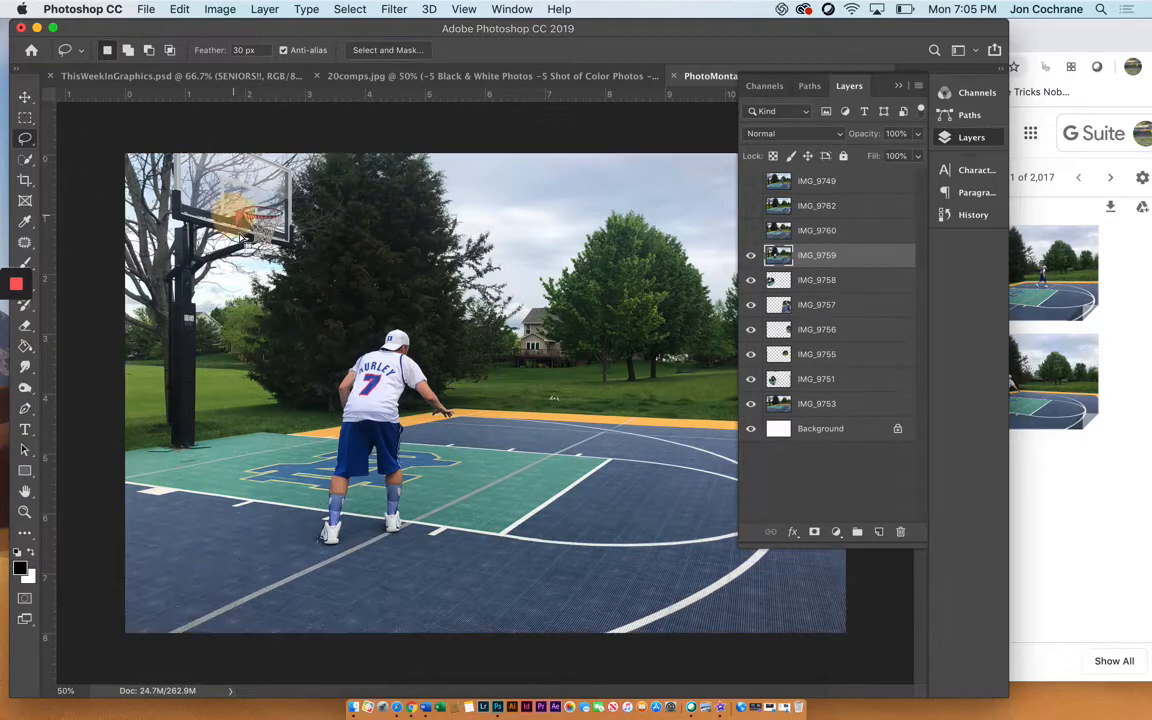
pyautogui.moveTo(290, 316)
pyautogui.mouseDown()
pyautogui.moveTo(431, 316)
pyautogui.moveTo(474, 357)
pyautogui.moveTo(524, 470)
pyautogui.moveTo(457, 549)
pyautogui.moveTo(430, 607)
pyautogui.moveTo(325, 639)
pyautogui.moveTo(258, 577)
pyautogui.moveTo(262, 335)
pyautogui.mouseUp()
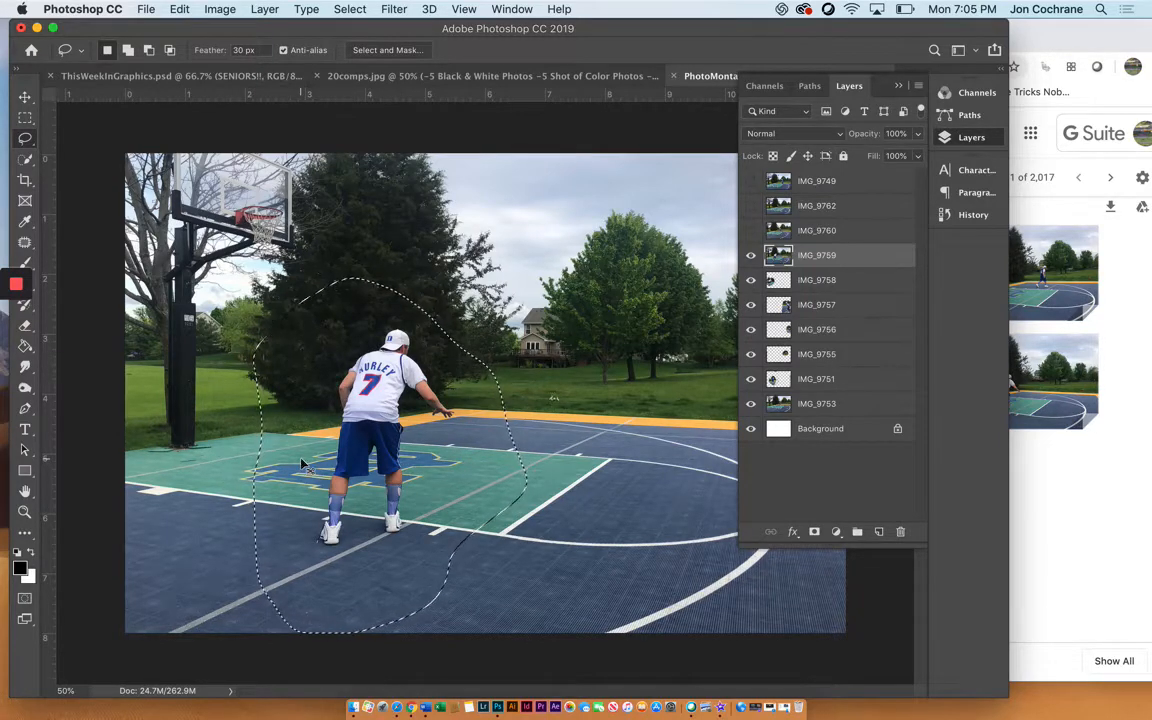
pyautogui.press('super+shift+i')
pyautogui.press('BackSpace')
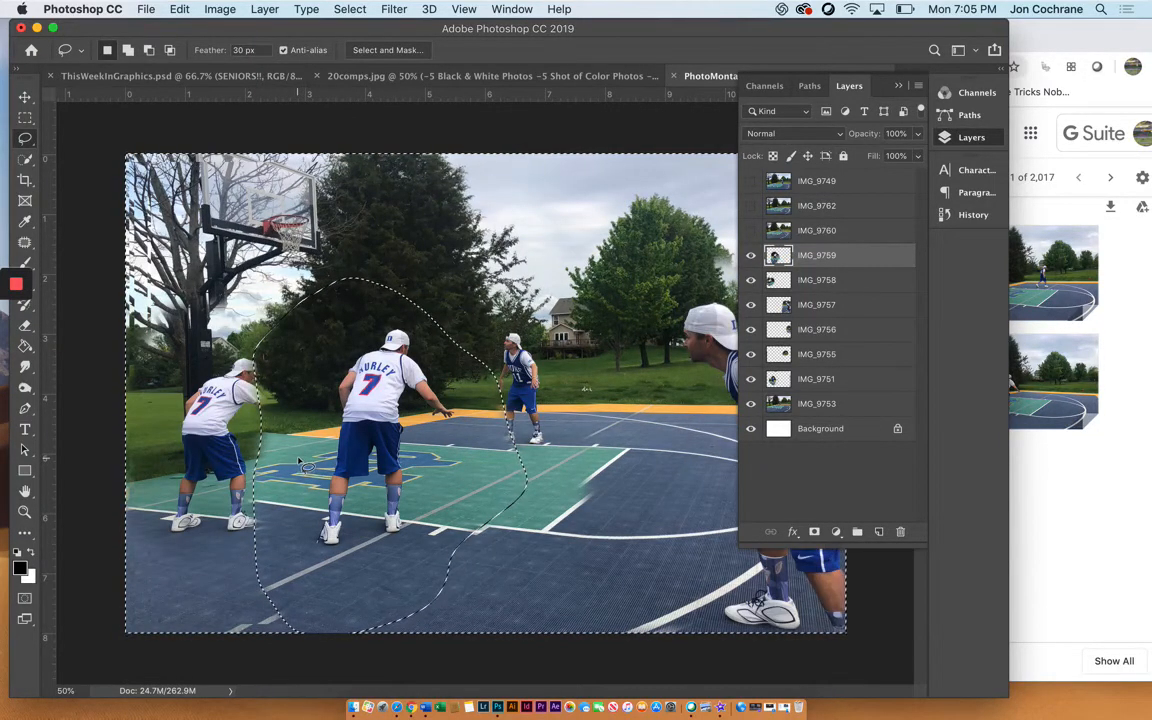
pyautogui.press('super+d')
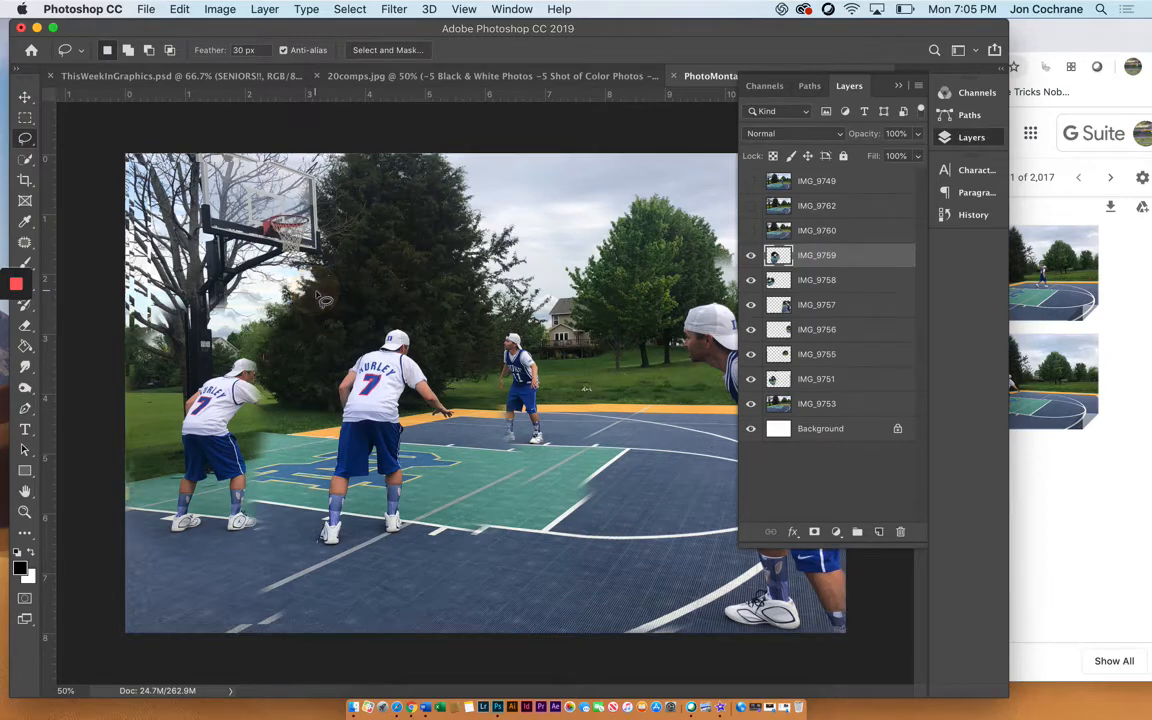
# Show layer IMG_9760, lasso its player beyond the free-throw line with a 30 px feather, and delete everything outside.
pyautogui.click(800, 230)
pyautogui.click(751, 230)
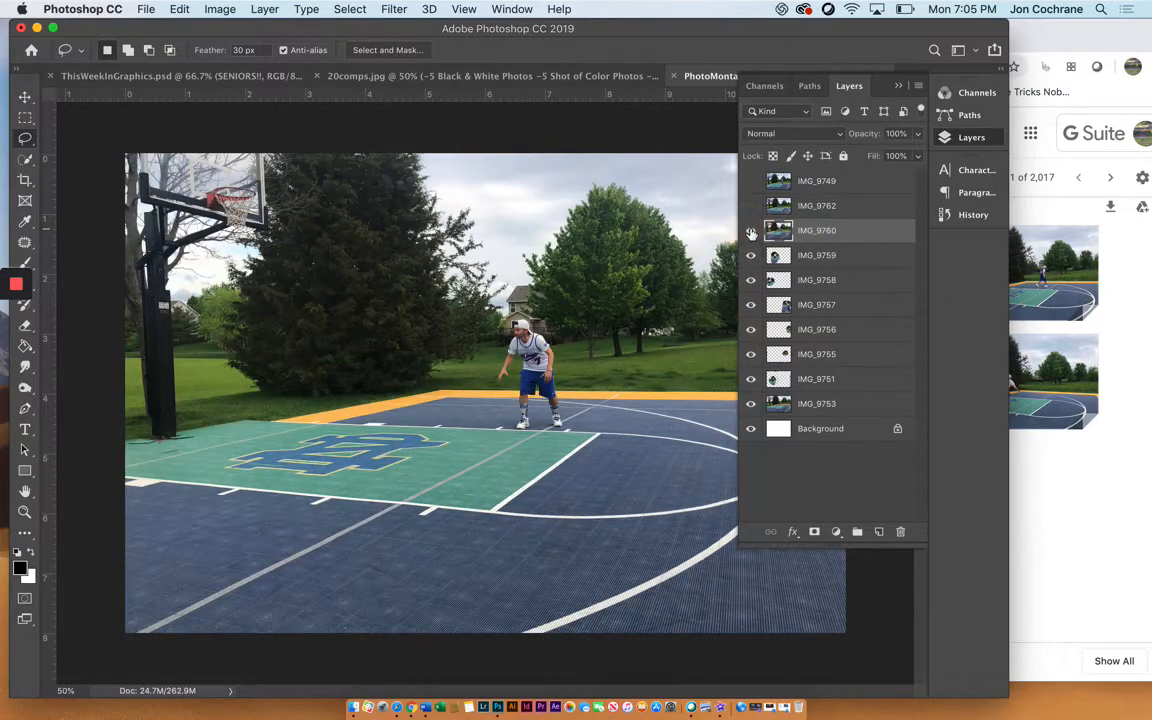
pyautogui.moveTo(515, 316)
pyautogui.mouseDown()
pyautogui.moveTo(573, 353)
pyautogui.moveTo(585, 437)
pyautogui.moveTo(575, 458)
pyautogui.moveTo(546, 469)
pyautogui.moveTo(508, 454)
pyautogui.moveTo(498, 426)
pyautogui.moveTo(477, 414)
pyautogui.moveTo(466, 366)
pyautogui.moveTo(510, 318)
pyautogui.mouseUp()
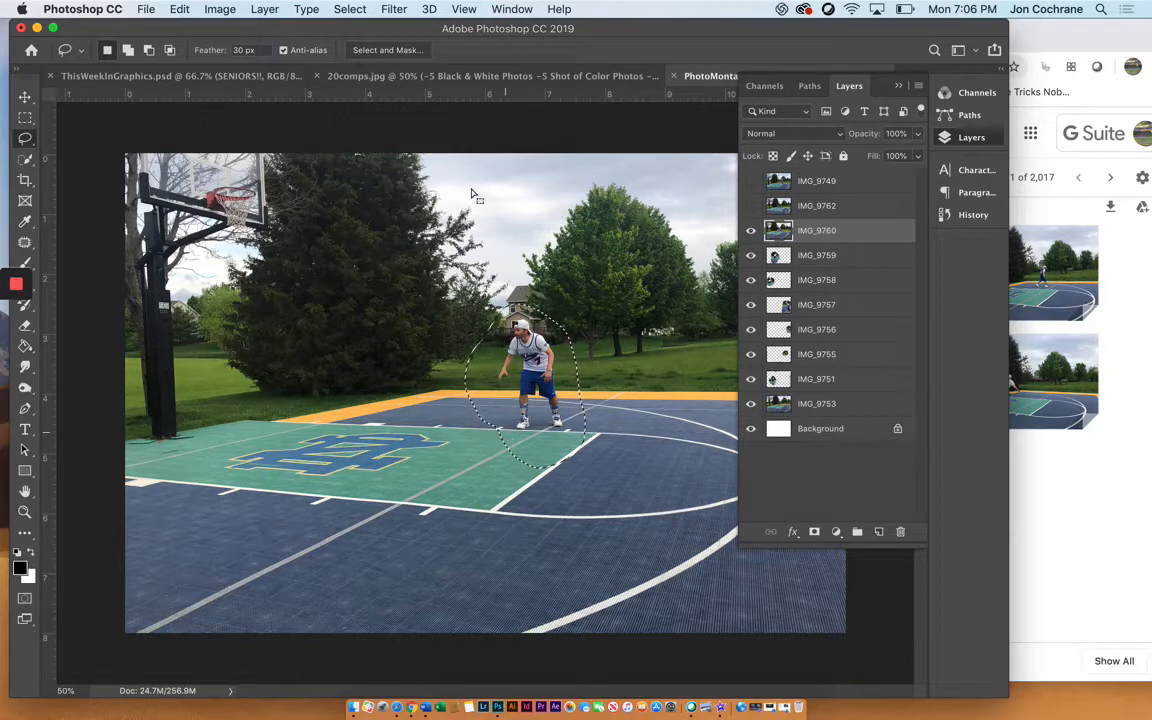
pyautogui.click(351, 10)
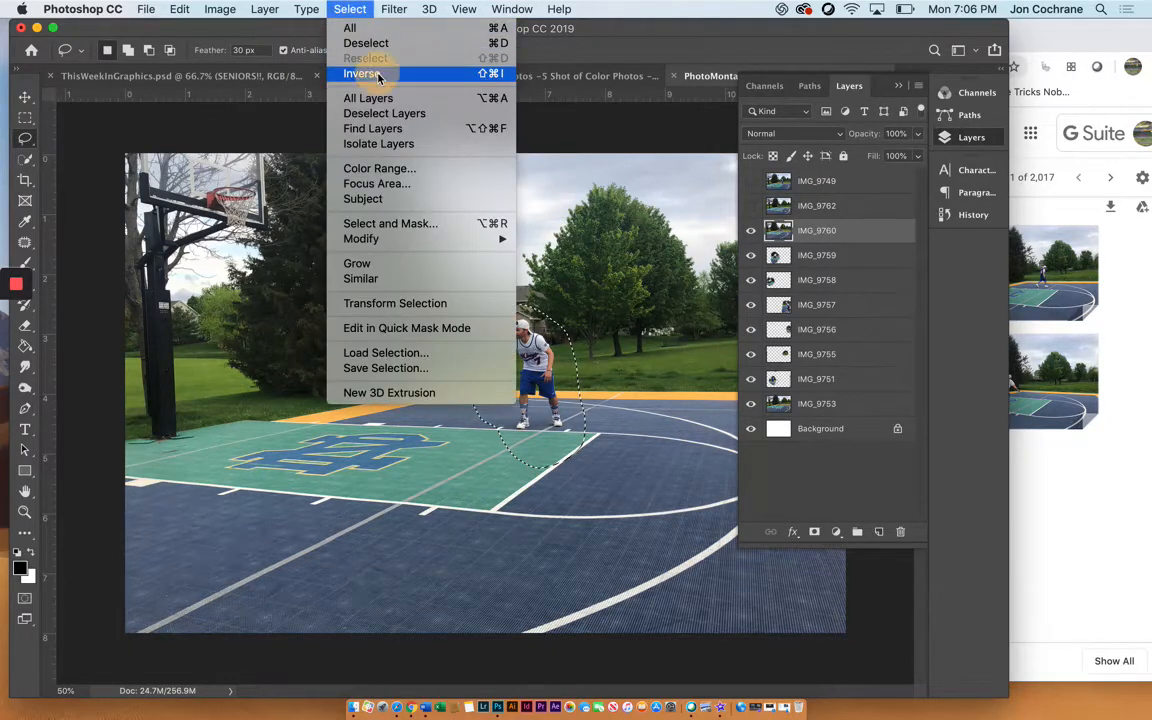
pyautogui.click(378, 78)
pyautogui.press('Delete')
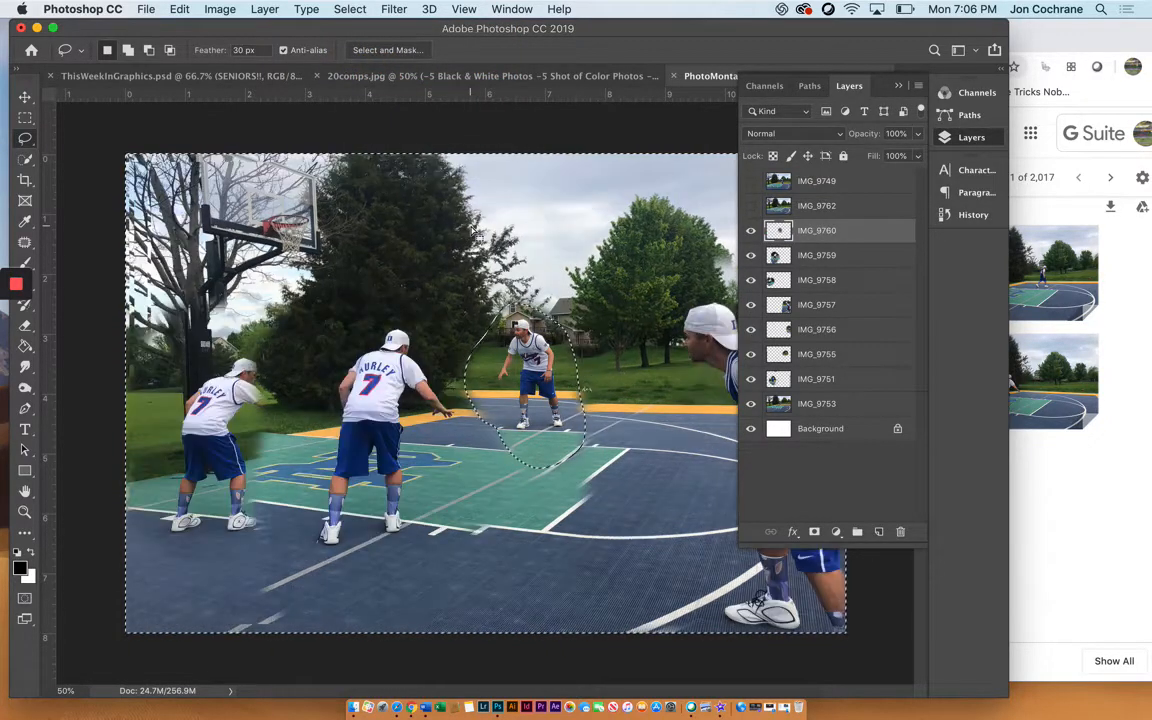
# Deselect and move the IMG_9760 cutout slightly right and down to match the court lines beneath.
pyautogui.press('v')
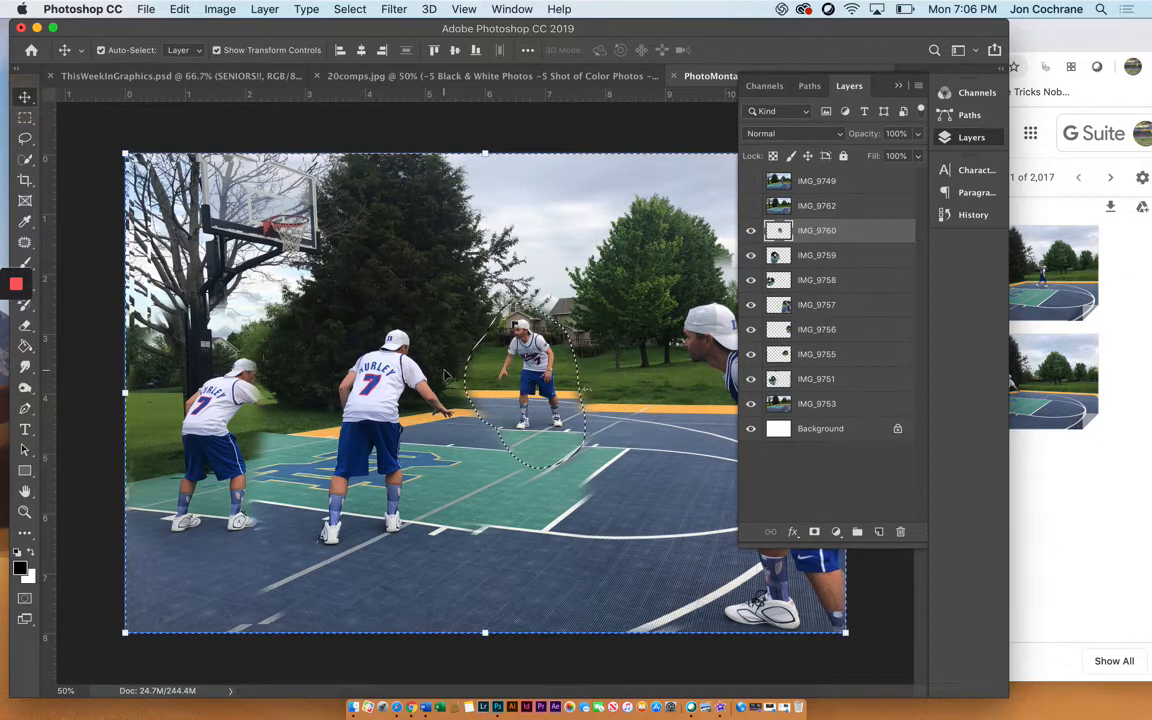
pyautogui.click(25, 117)
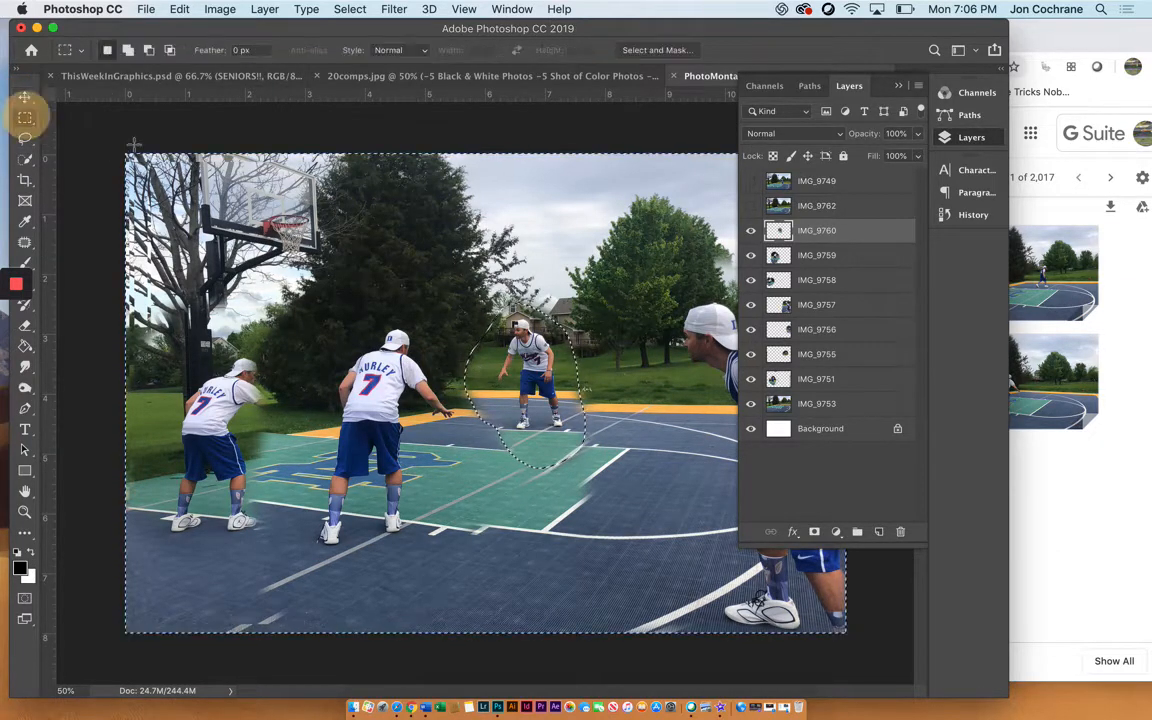
pyautogui.click(134, 141)
pyautogui.click(25, 97)
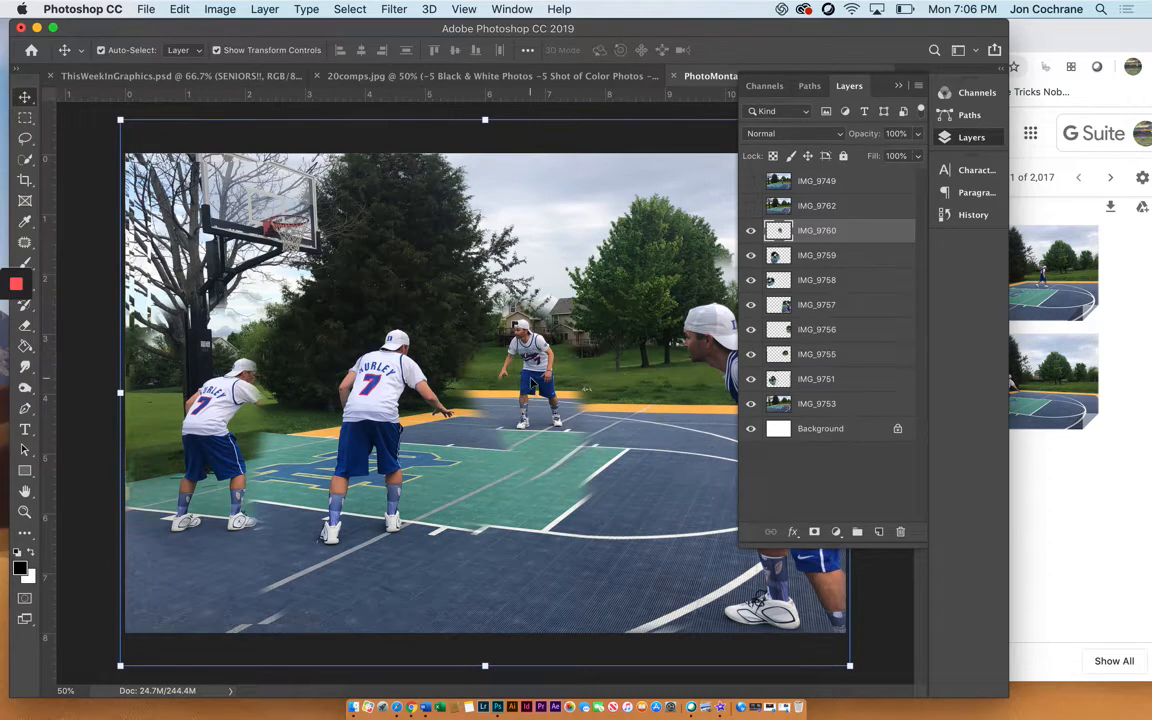
pyautogui.moveTo(531, 383); pyautogui.dragTo(544, 398)
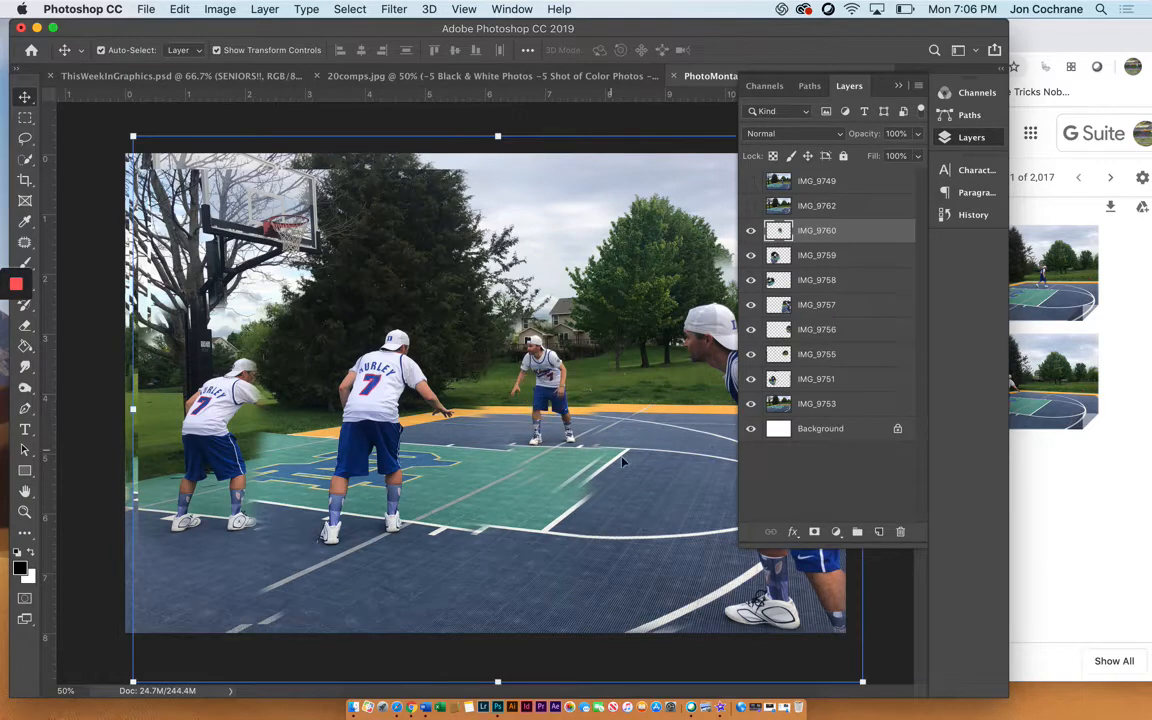
# Show layer IMG_9762, lasso loosely around its small distant player with a 30 px feather, and delete everything outside the selection.
pyautogui.click(805, 206)
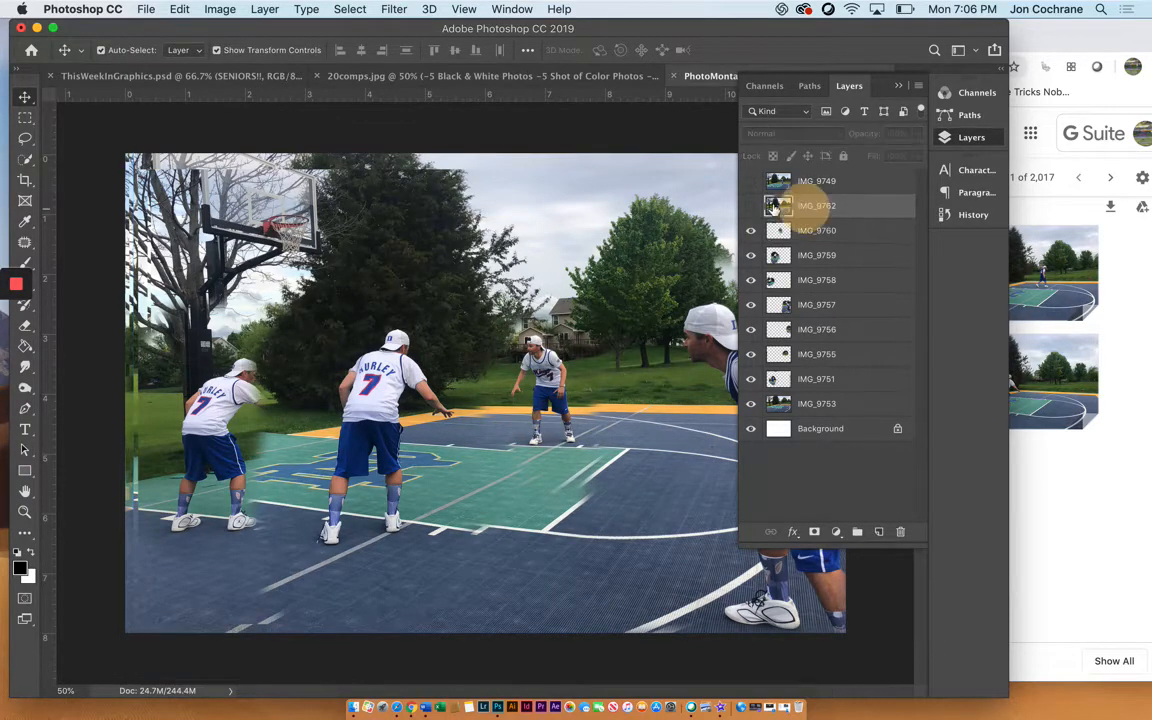
pyautogui.click(750, 206)
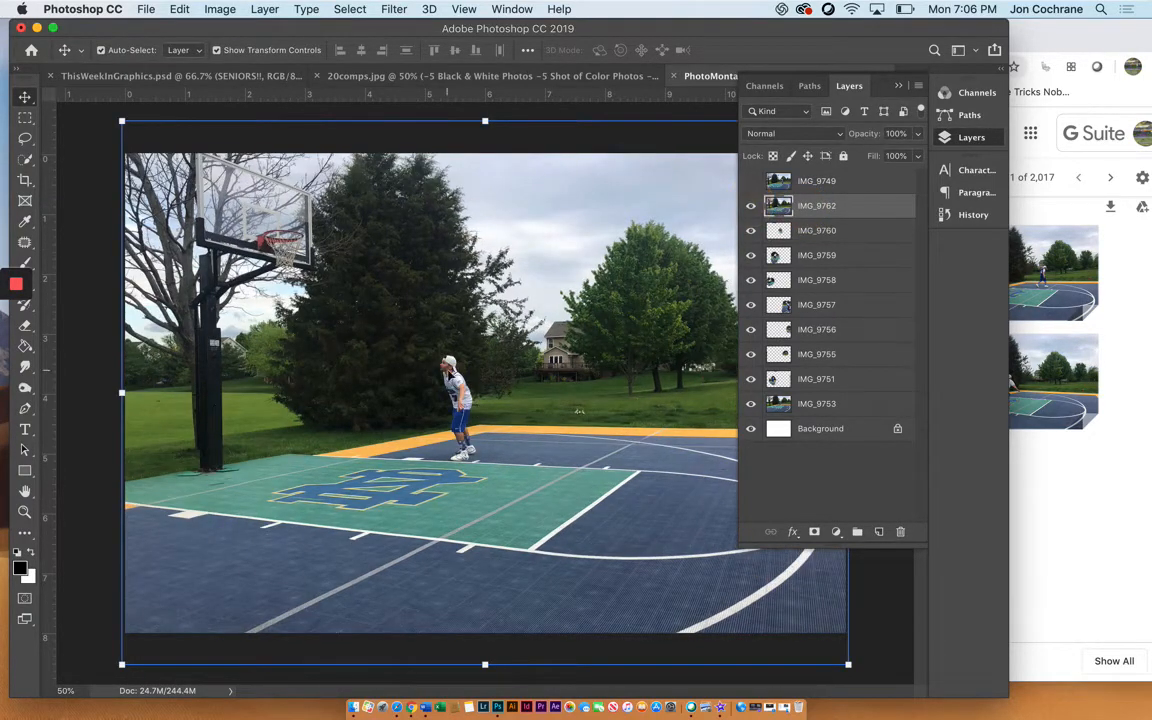
pyautogui.click(25, 140)
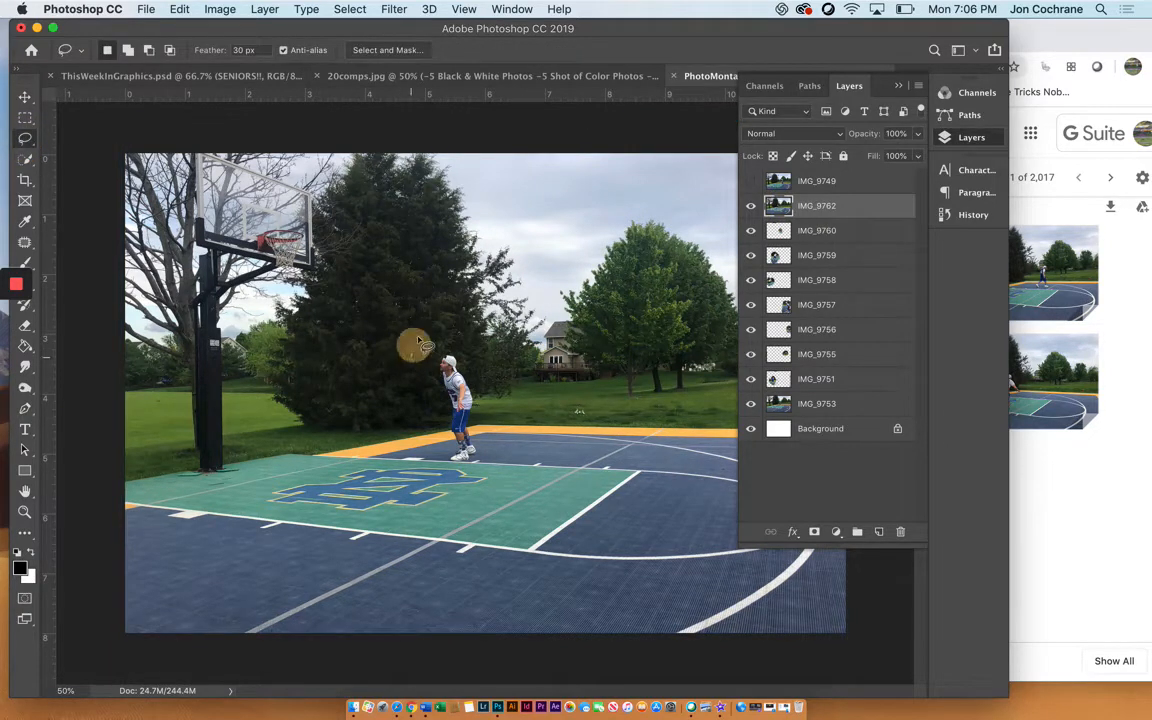
pyautogui.moveTo(418, 342)
pyautogui.mouseDown()
pyautogui.moveTo(500, 368)
pyautogui.moveTo(514, 449)
pyautogui.moveTo(484, 480)
pyautogui.moveTo(398, 446)
pyautogui.moveTo(397, 380)
pyautogui.mouseUp()
pyautogui.click(365, 12)
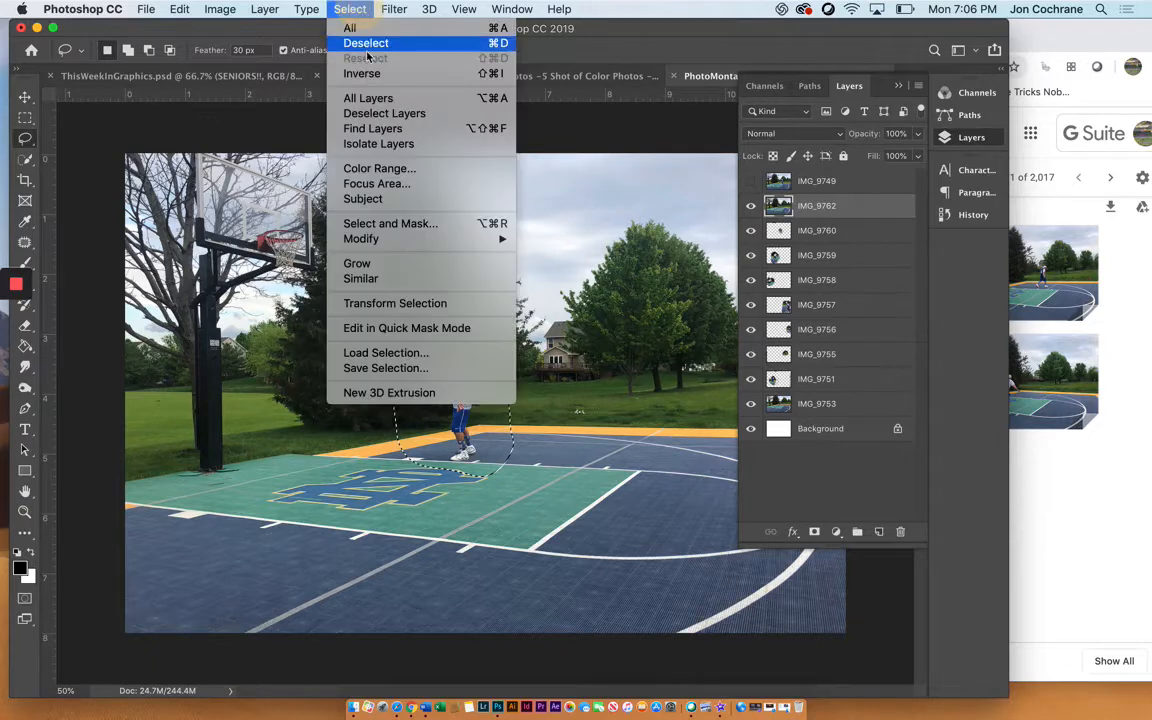
pyautogui.click(366, 72)
pyautogui.press('Delete')
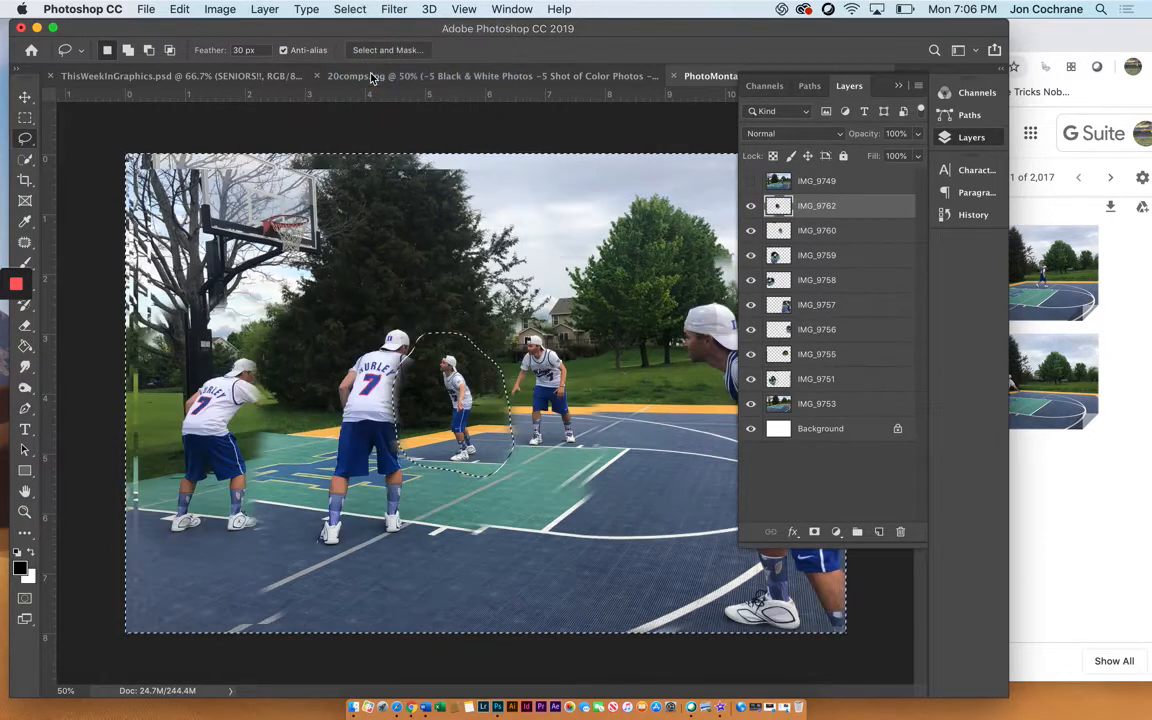
pyautogui.click(371, 76)
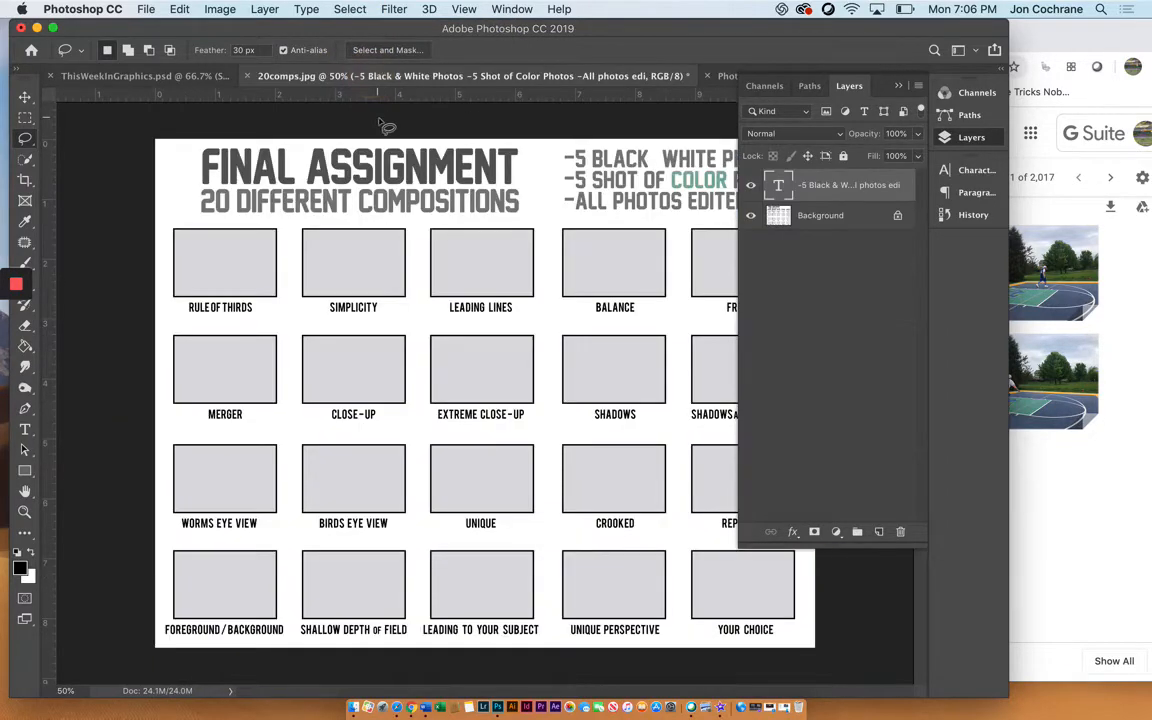
pyautogui.click(724, 77)
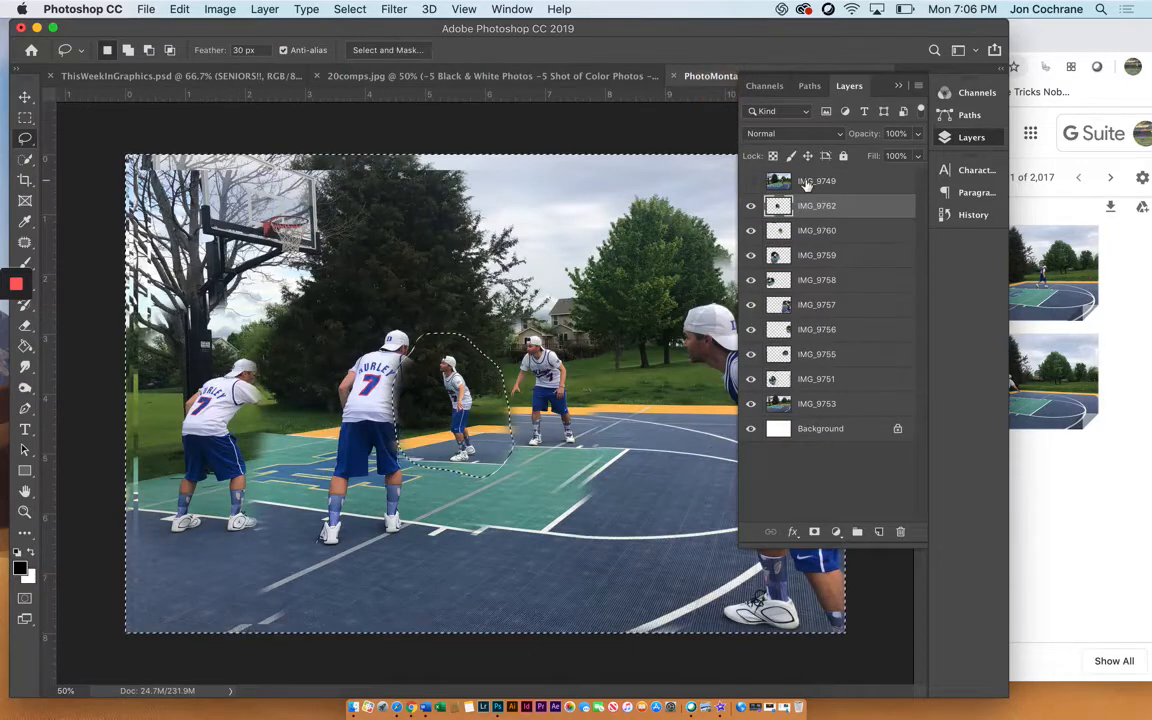
# Show layer IMG_9749, lasso around both the shooting player and the airborne basketball with a 30 px feather, and delete everything outside.
pyautogui.click(751, 182)
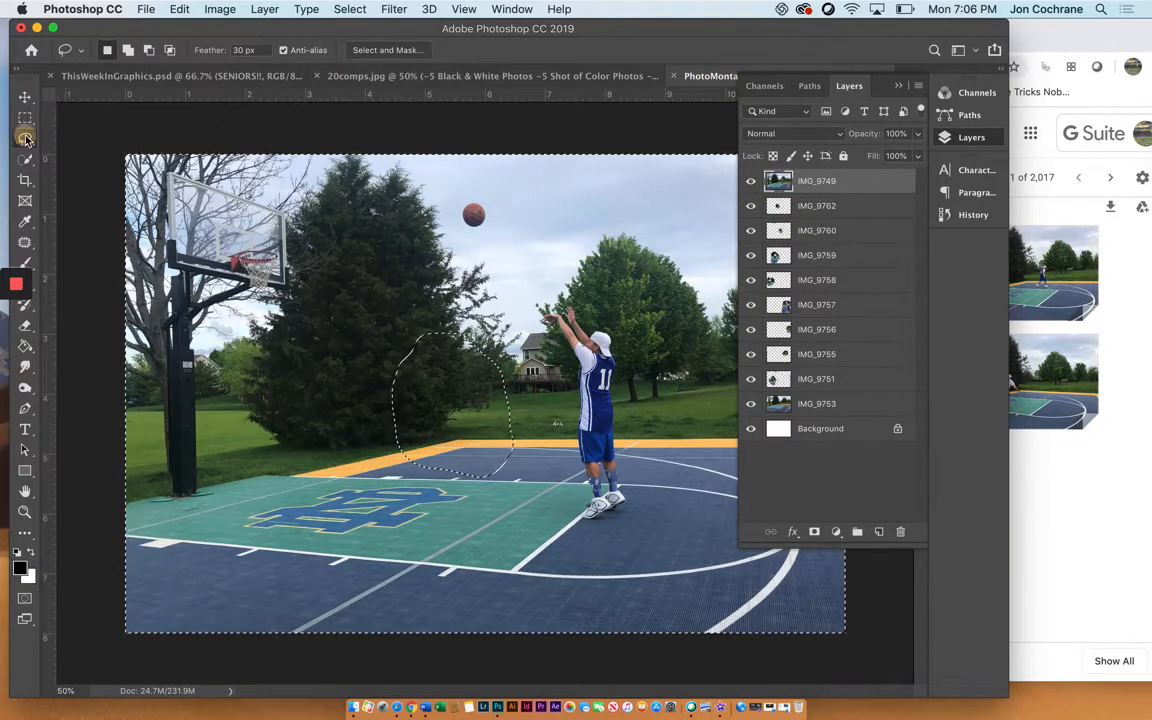
pyautogui.click(538, 277)
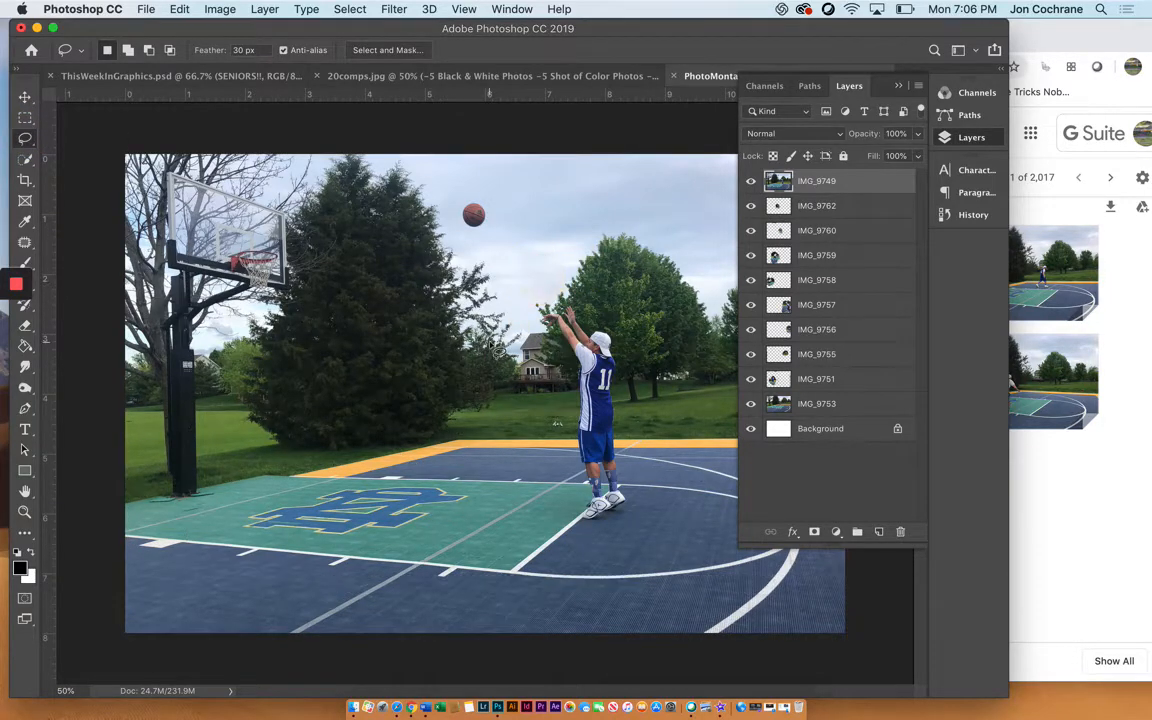
pyautogui.moveTo(513, 334)
pyautogui.mouseDown()
pyautogui.moveTo(553, 280)
pyautogui.moveTo(638, 314)
pyautogui.moveTo(671, 411)
pyautogui.moveTo(657, 533)
pyautogui.moveTo(566, 543)
pyautogui.moveTo(522, 489)
pyautogui.moveTo(501, 401)
pyautogui.moveTo(512, 330)
pyautogui.mouseUp()
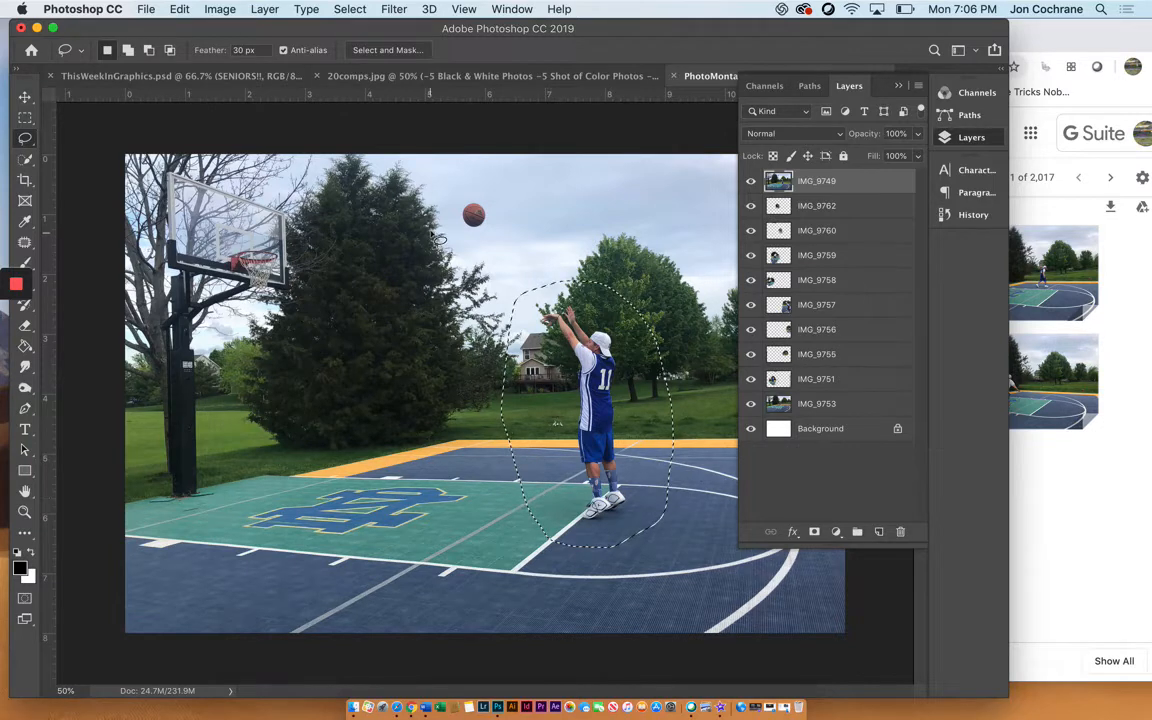
pyautogui.moveTo(436, 199)
pyautogui.mouseDown()
pyautogui.moveTo(483, 175)
pyautogui.moveTo(513, 192)
pyautogui.moveTo(523, 242)
pyautogui.moveTo(501, 262)
pyautogui.moveTo(456, 262)
pyautogui.moveTo(436, 197)
pyautogui.mouseUp()
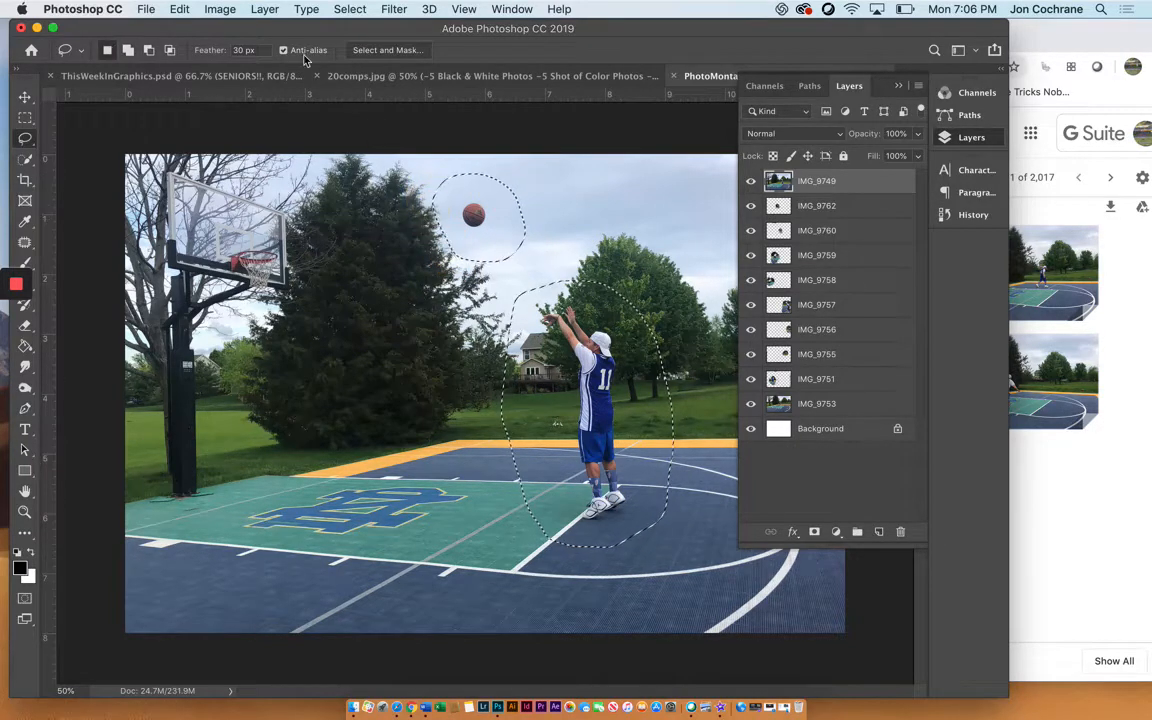
pyautogui.click(340, 10)
pyautogui.click(358, 73)
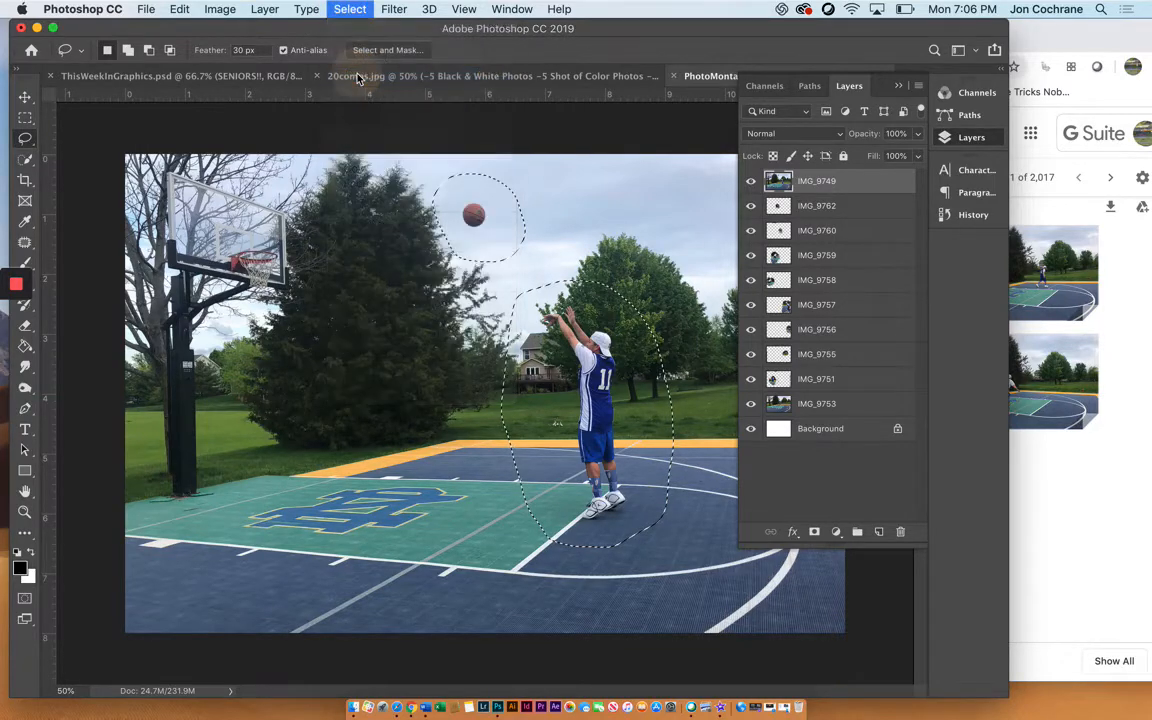
pyautogui.press('Delete')
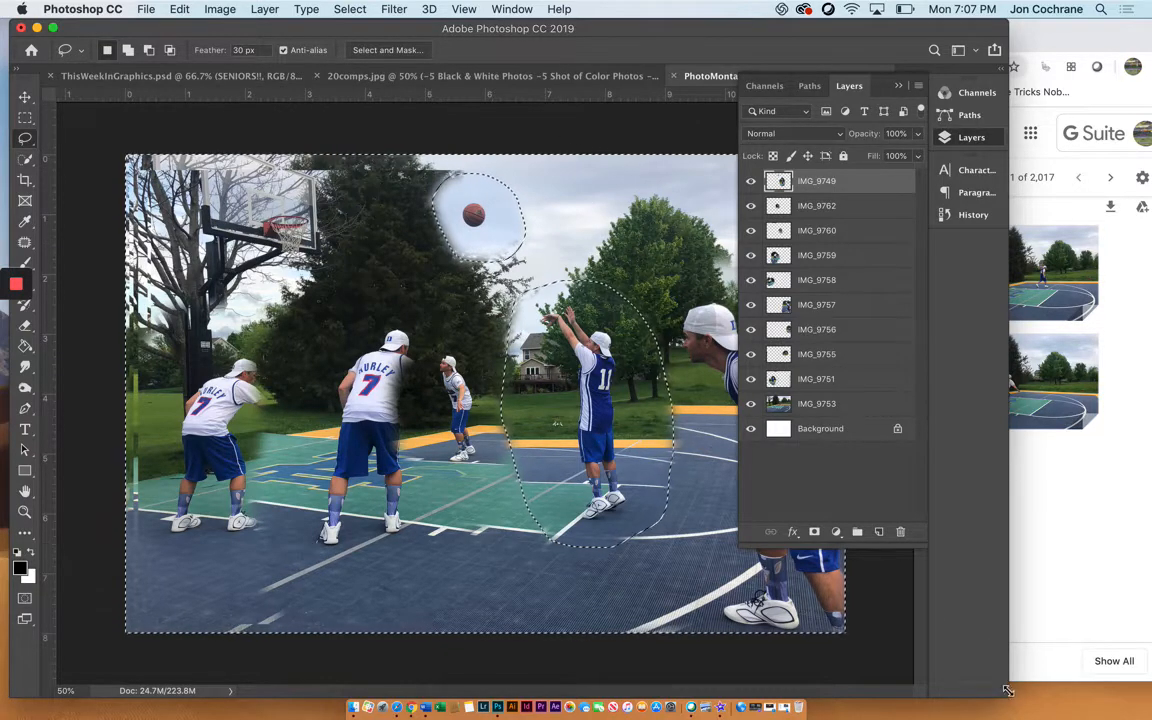
# Widen the document window and examine the assembled montage up close for mismatched court lines and visible cutout edges.
pyautogui.moveTo(1008, 697); pyautogui.dragTo(1148, 700)
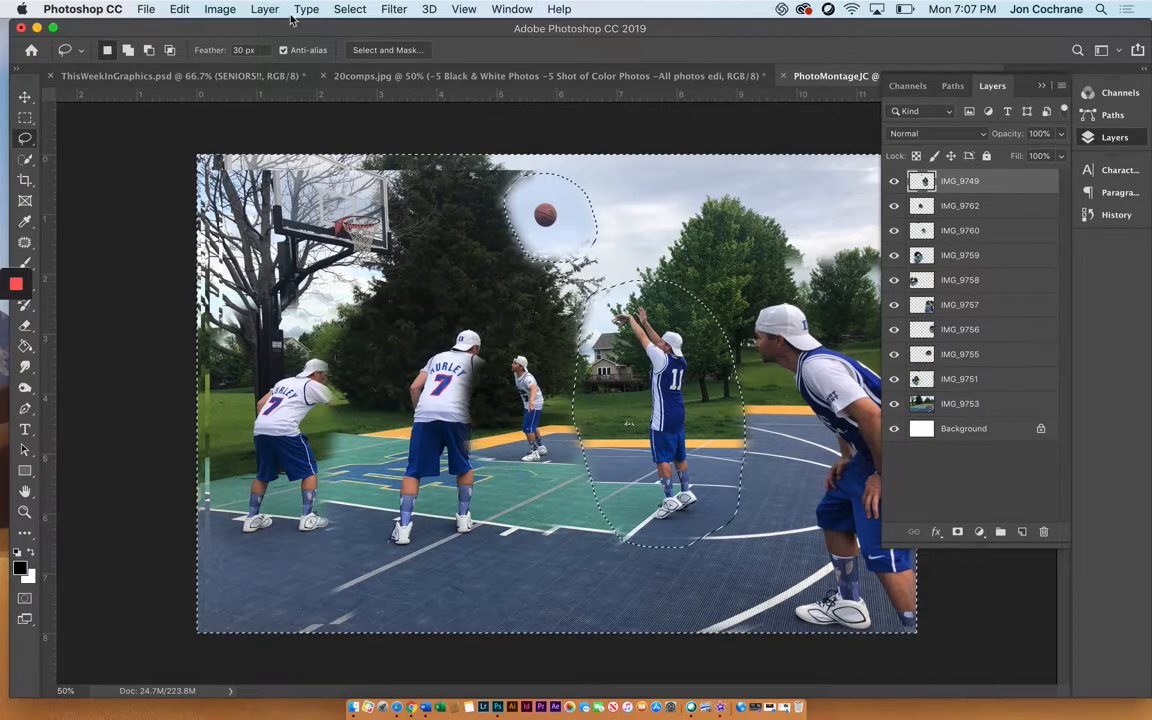
pyautogui.click(25, 512)
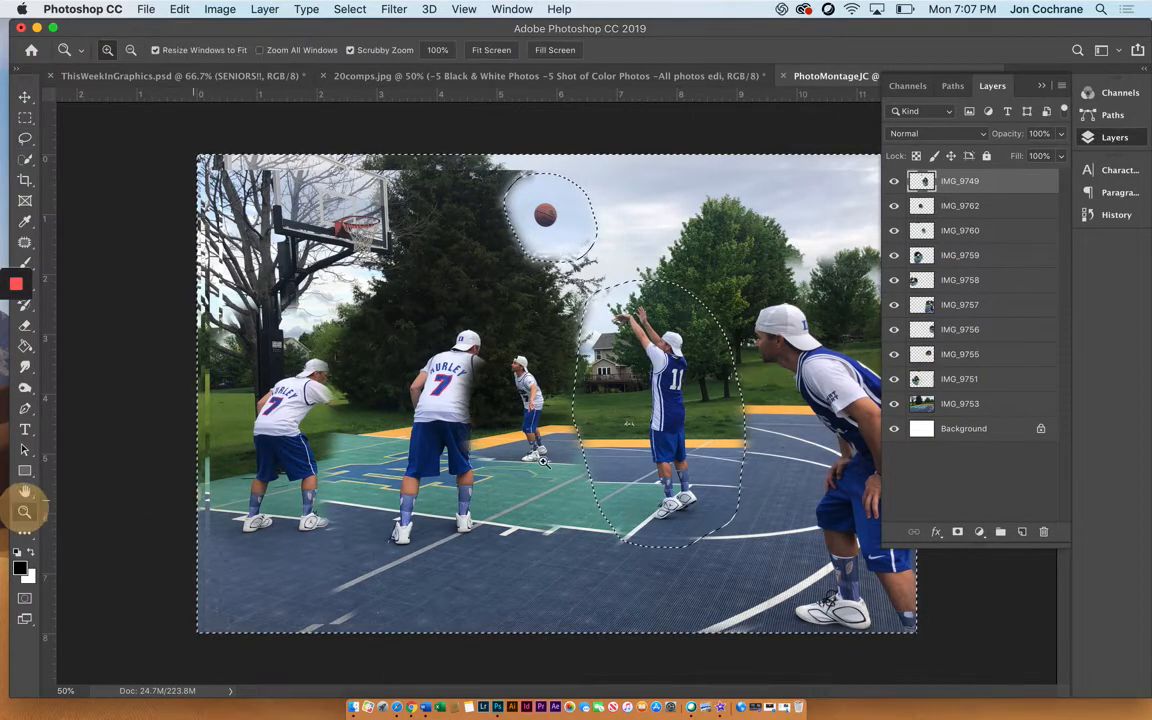
pyautogui.click(556, 452)
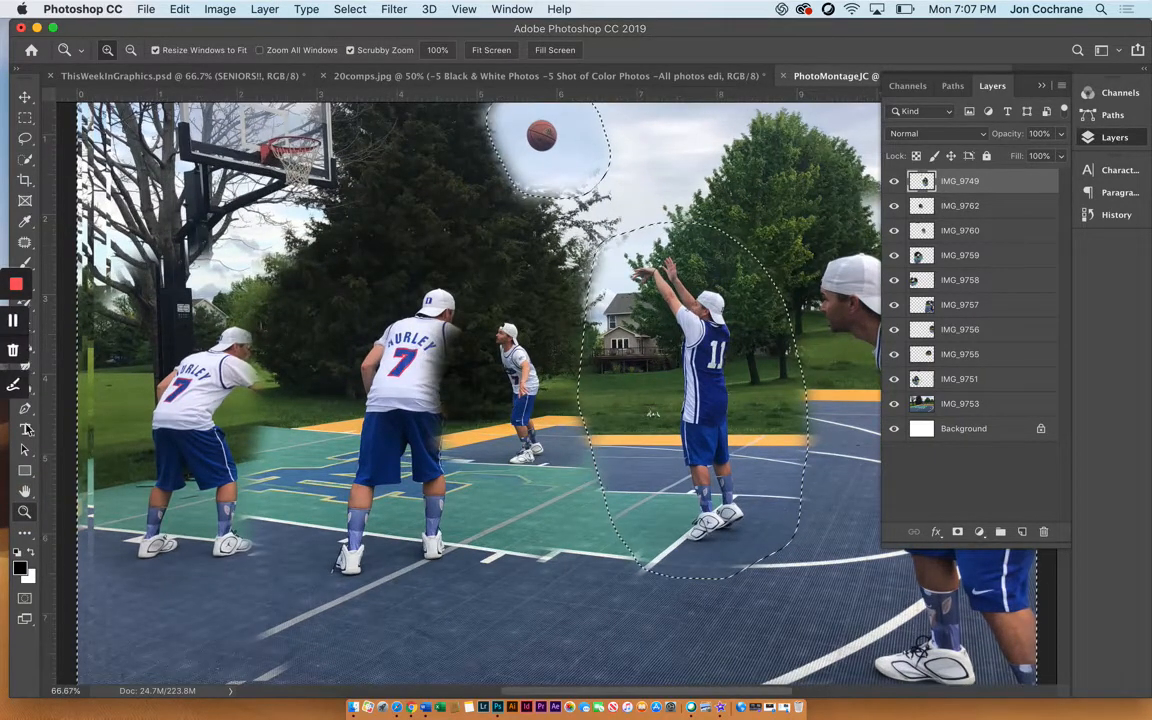
pyautogui.click(25, 491)
pyautogui.moveTo(472, 430); pyautogui.dragTo(339, 432)
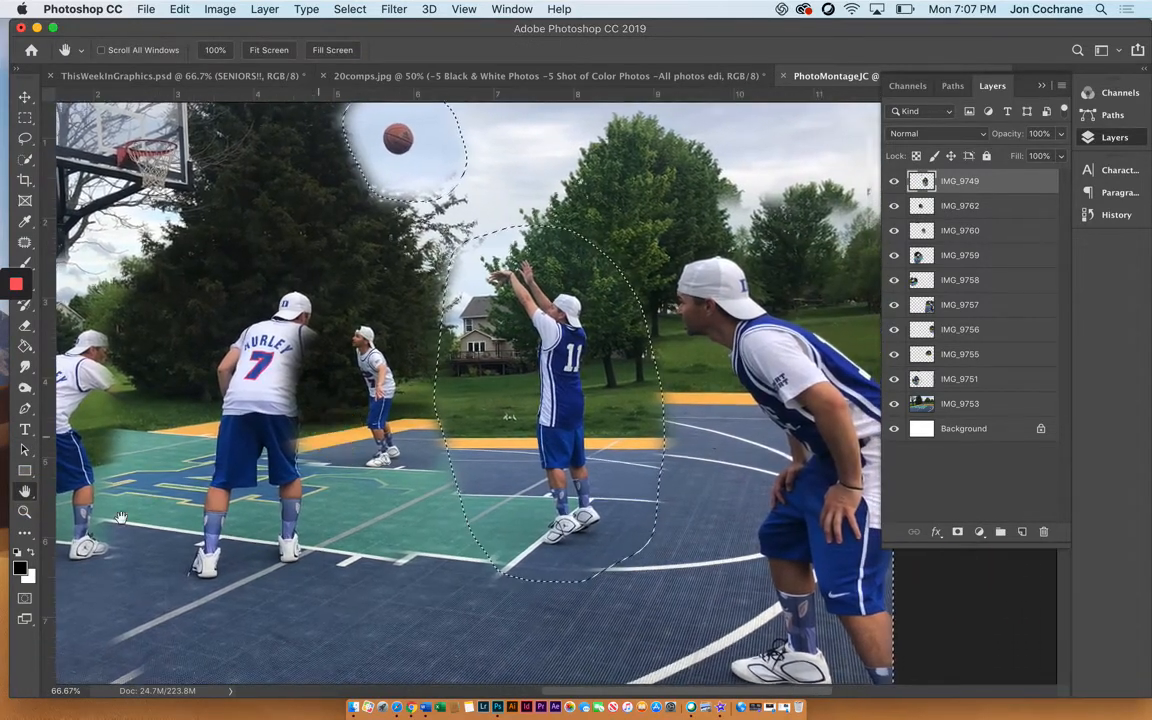
pyautogui.click(26, 510)
pyautogui.keyDown('alt'); pyautogui.click(524, 445); pyautogui.keyUp('alt')
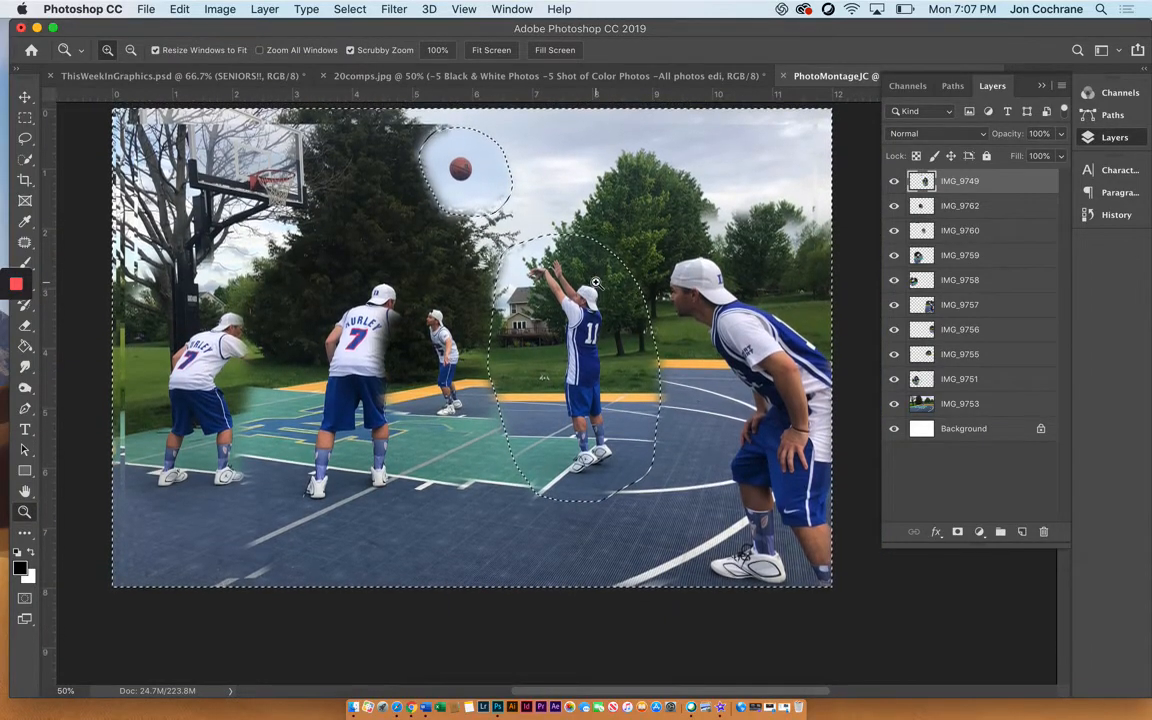
pyautogui.scroll(3, 595, 285)
# Clear the selection and hide every cutout layer above IMG_9751, leaving IMG_9751 and the base photo IMG_9753 showing.
pyautogui.click(25, 117)
pyautogui.click(107, 148)
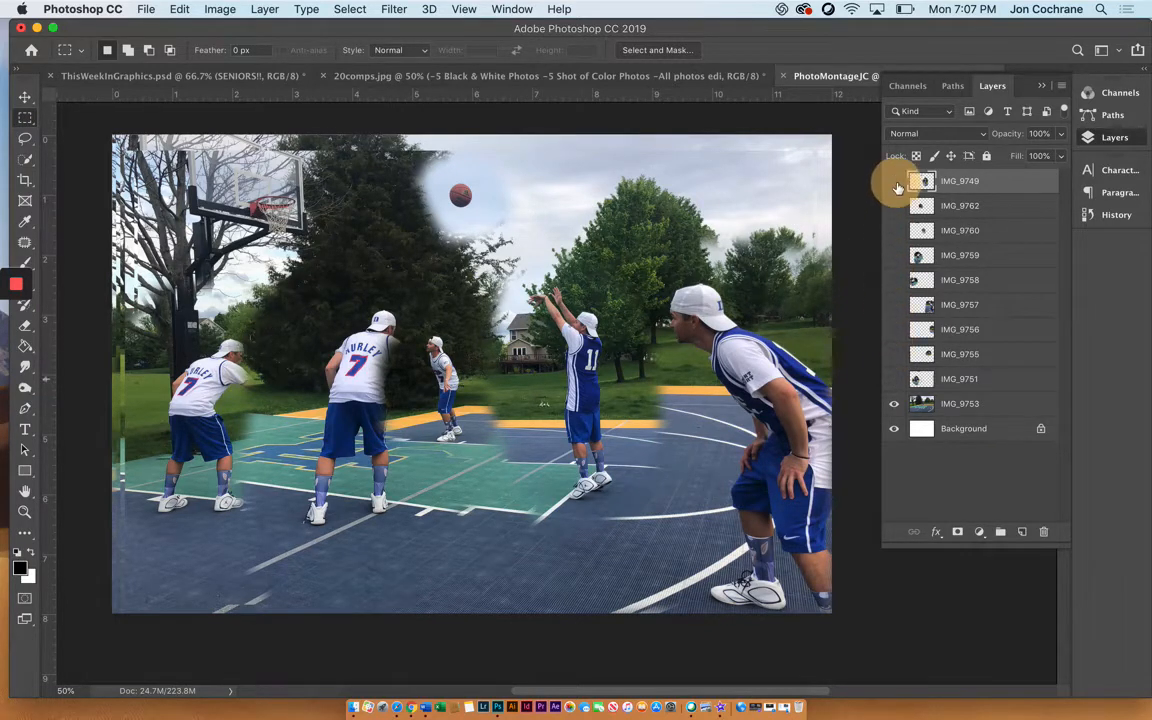
pyautogui.moveTo(894, 181); pyautogui.dragTo(891, 331)
pyautogui.click(894, 385)
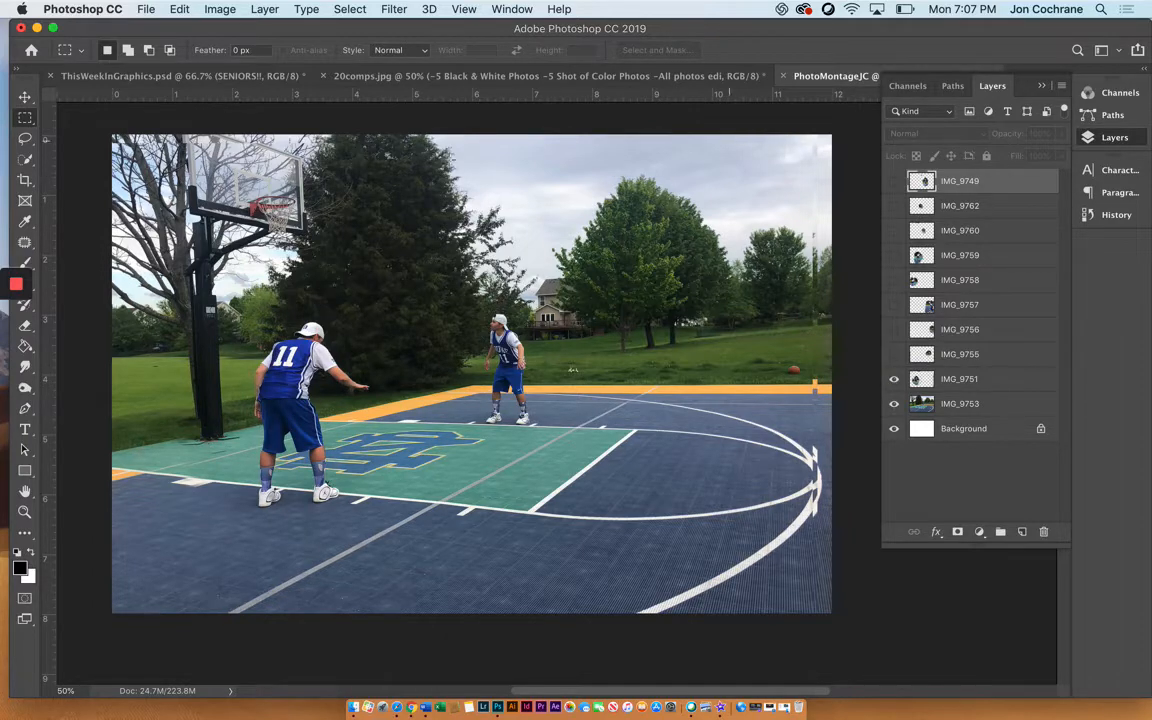
# Delete the leftover vertical strip at the photo's right edge from layer IMG_9751 using a rectangular selection, and deselect.
pyautogui.moveTo(793, 118); pyautogui.dragTo(882, 637)
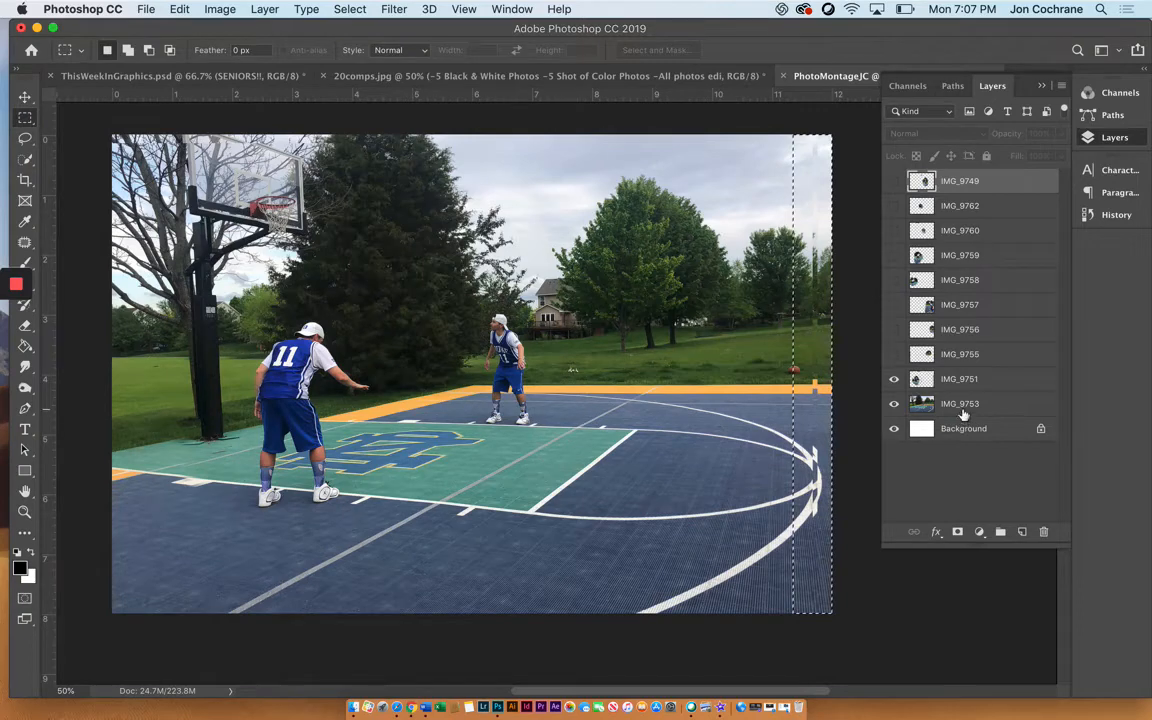
pyautogui.click(964, 406)
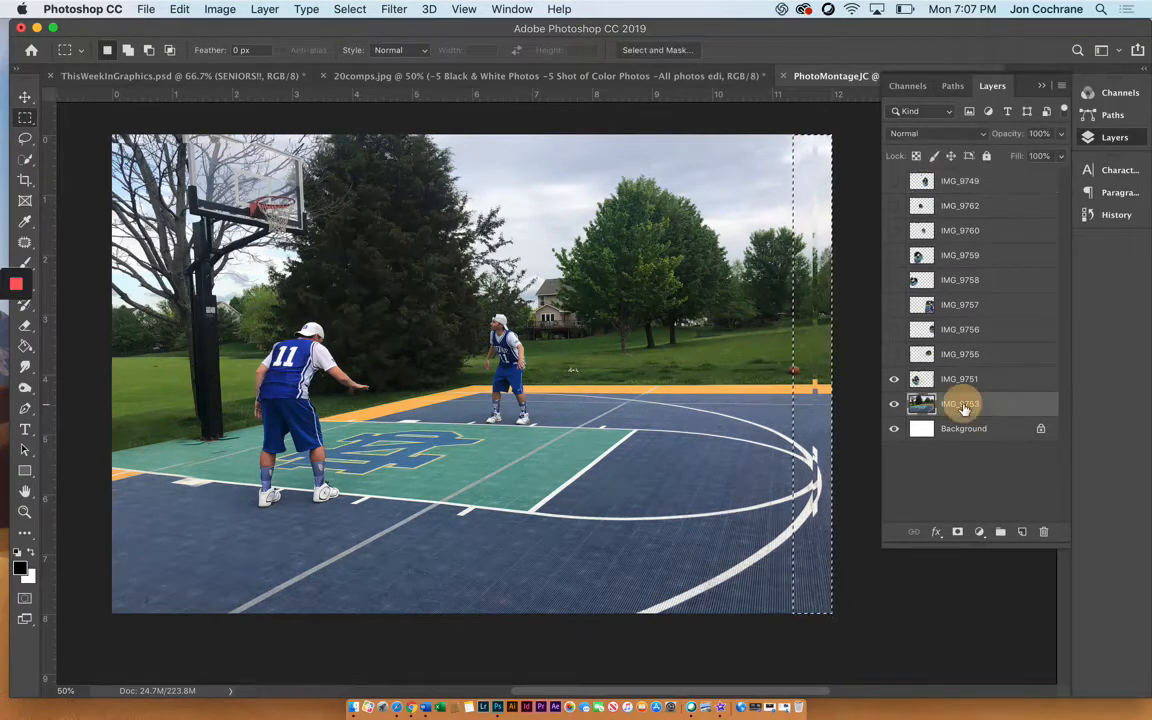
pyautogui.click(967, 385)
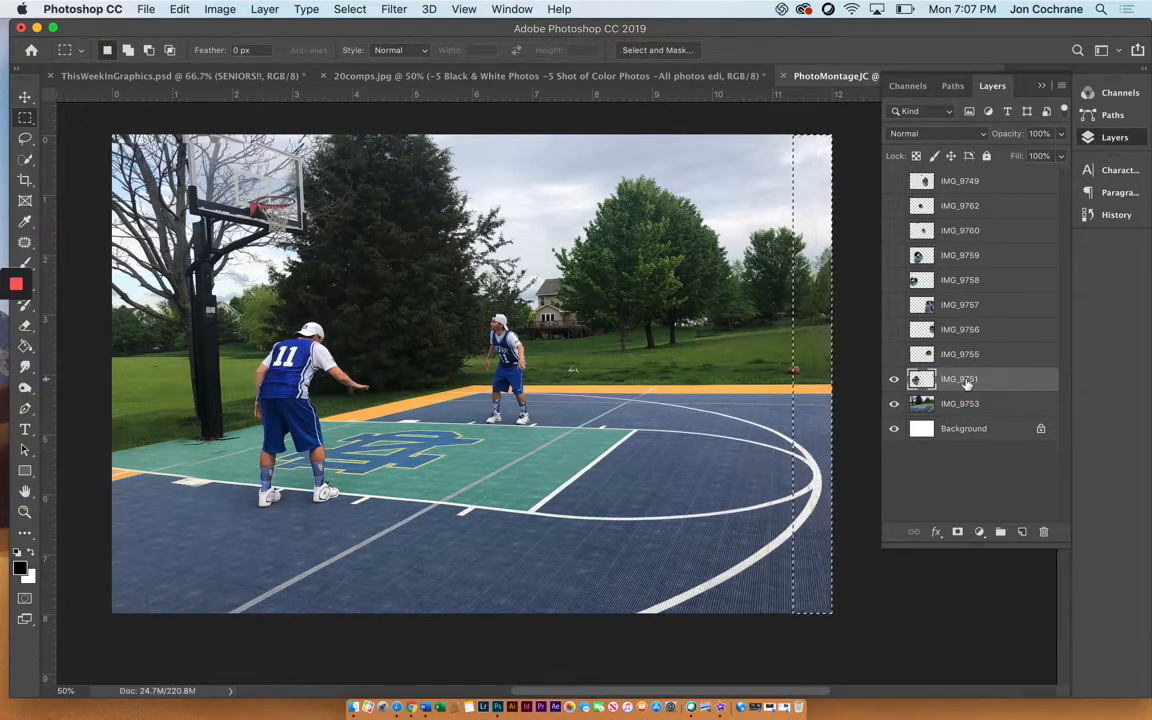
pyautogui.click(770, 372)
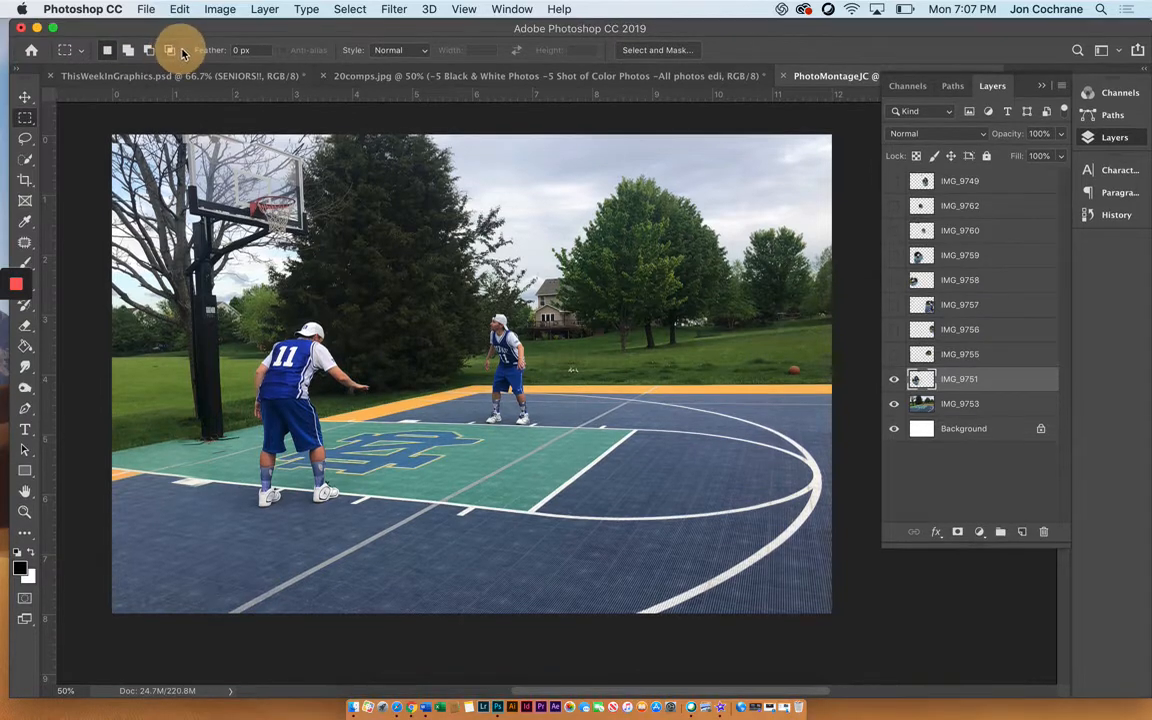
# Erase the stray area of layer IMG_9751 beside the crouching player's feet along the lane line with a soft 125 px eraser.
pyautogui.moveTo(138, 56)
pyautogui.mouseDown()
pyautogui.moveTo(128, 53)
pyautogui.moveTo(213, 98)
pyautogui.moveTo(146, 52)
pyautogui.mouseUp()
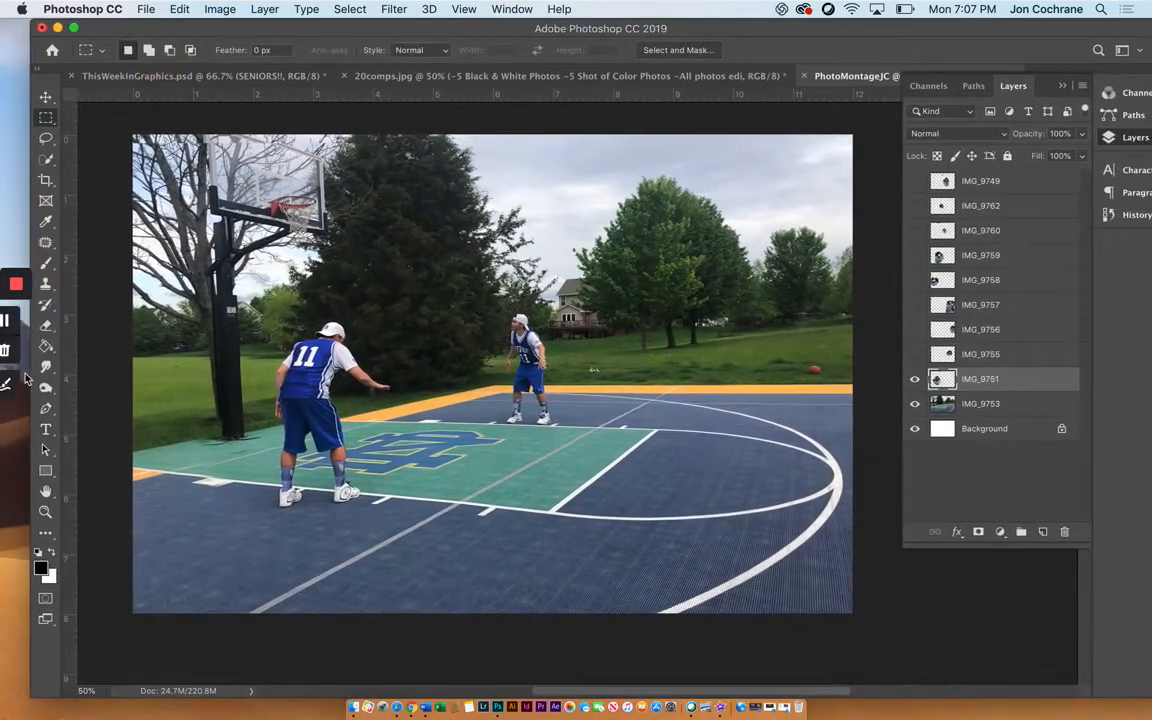
pyautogui.click(45, 328)
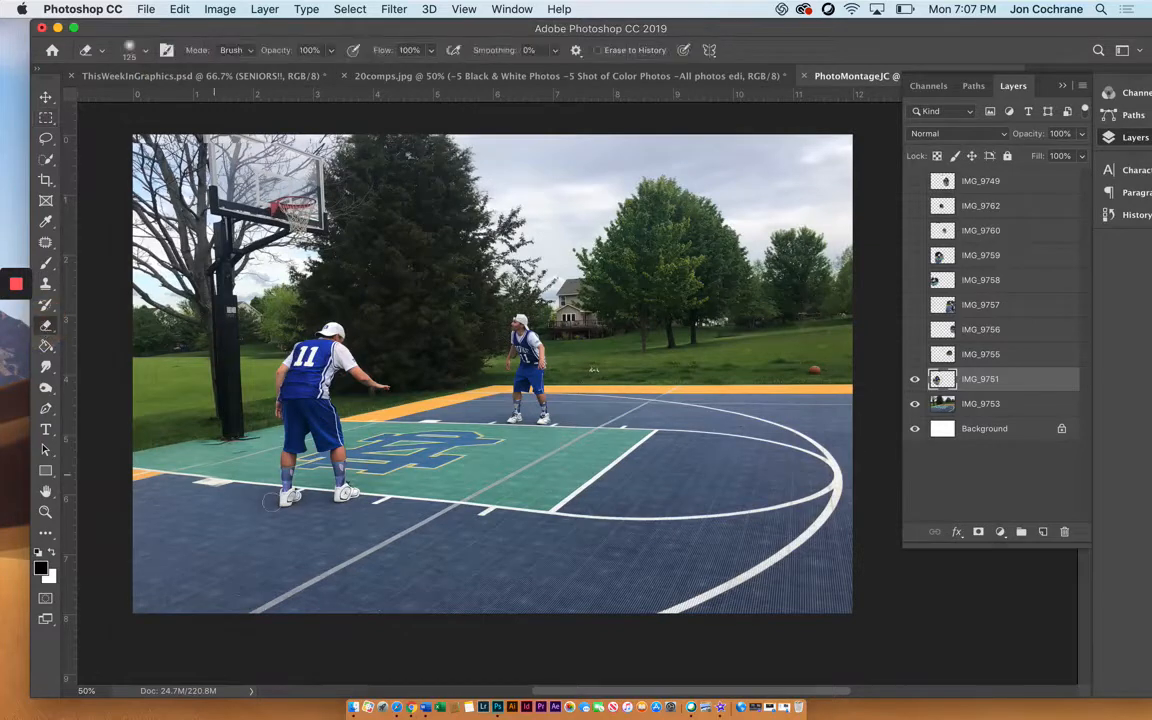
pyautogui.moveTo(222, 480); pyautogui.dragTo(238, 481)
# Fine-tune the position of the IMG_9751 cutout over the court and toggle its visibility to compare it with the base photo.
pyautogui.click(46, 98)
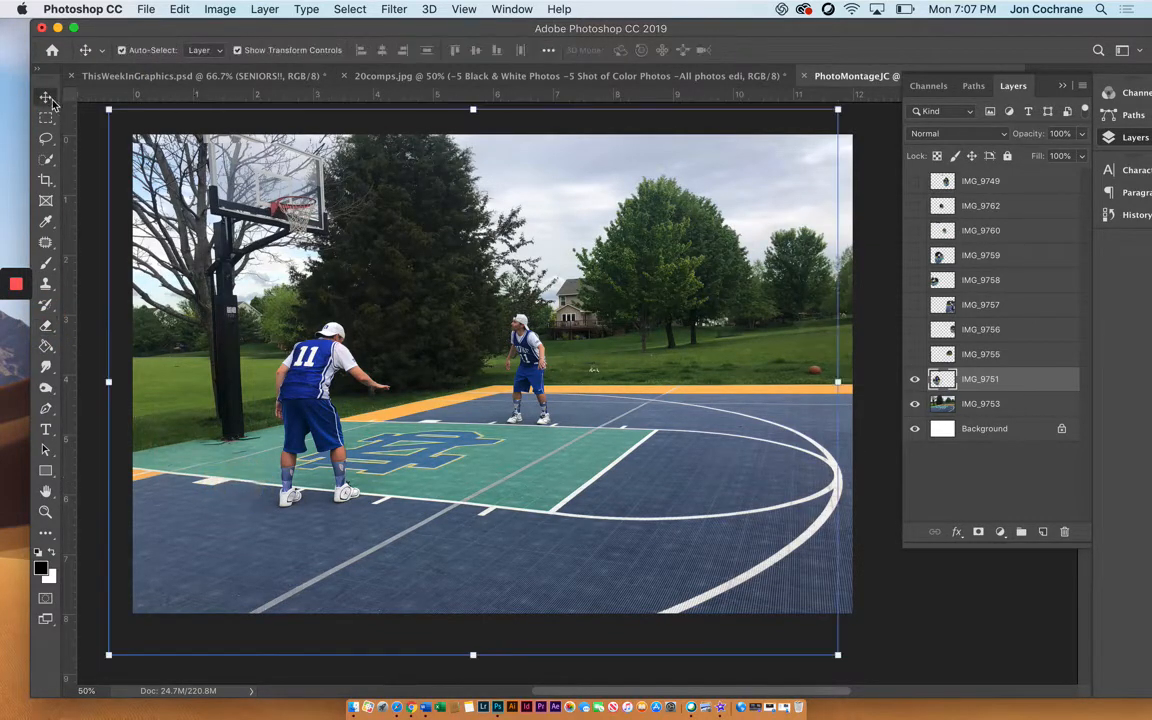
pyautogui.moveTo(303, 399); pyautogui.dragTo(312, 403)
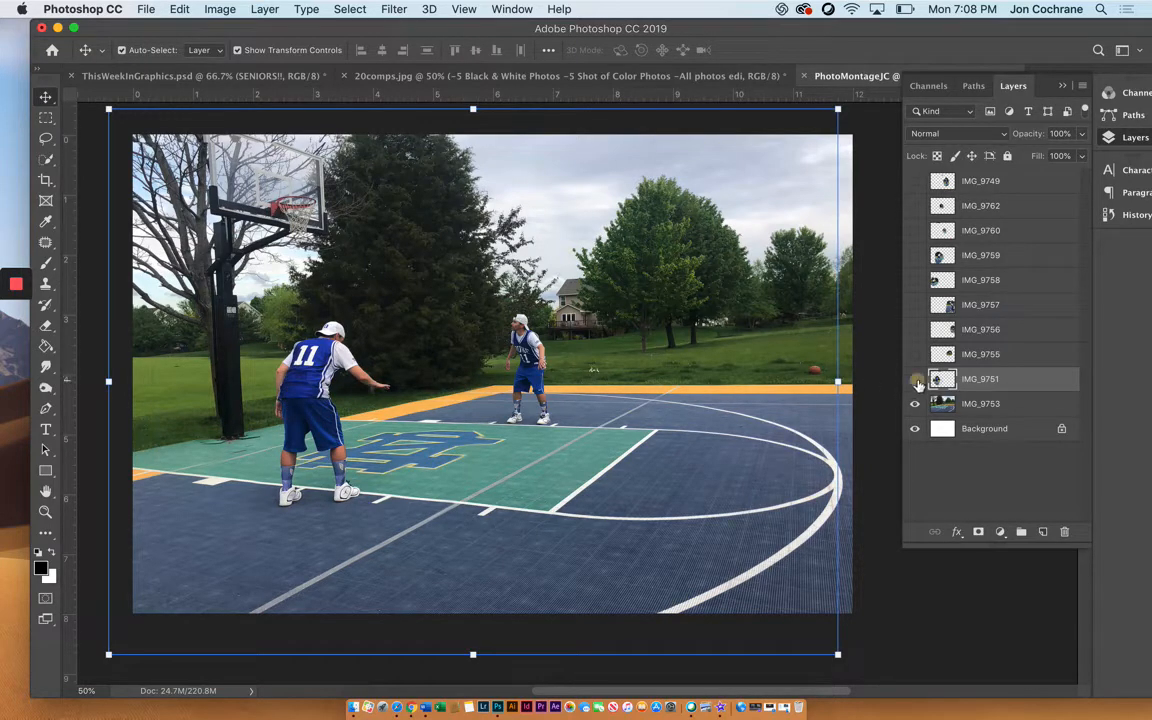
pyautogui.click(916, 382)
pyautogui.click(916, 382)
pyautogui.click(916, 382)
pyautogui.click(916, 382)
pyautogui.click(916, 382)
pyautogui.click(916, 382)
# Erase the IMG_9751 remnants above the backboard and around the hoop's pole, enlarging the soft eraser to 400 px.
pyautogui.click(46, 328)
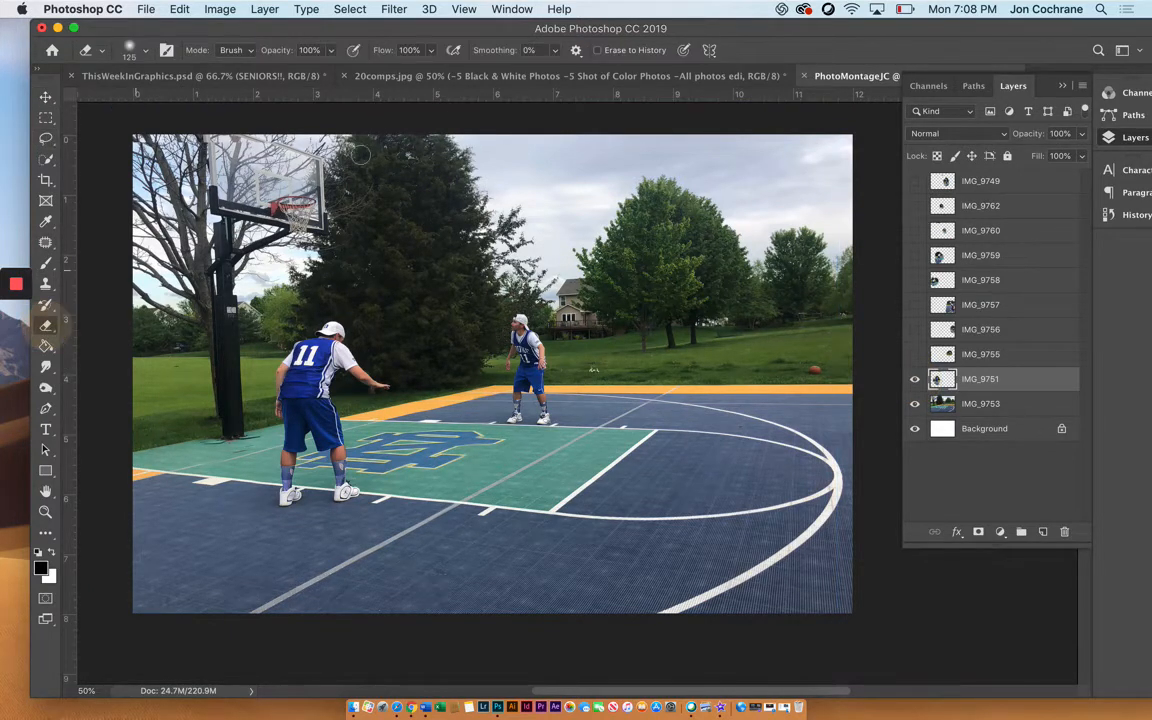
pyautogui.moveTo(392, 122)
pyautogui.mouseDown()
pyautogui.moveTo(400, 134)
pyautogui.moveTo(141, 141)
pyautogui.moveTo(200, 143)
pyautogui.mouseUp()
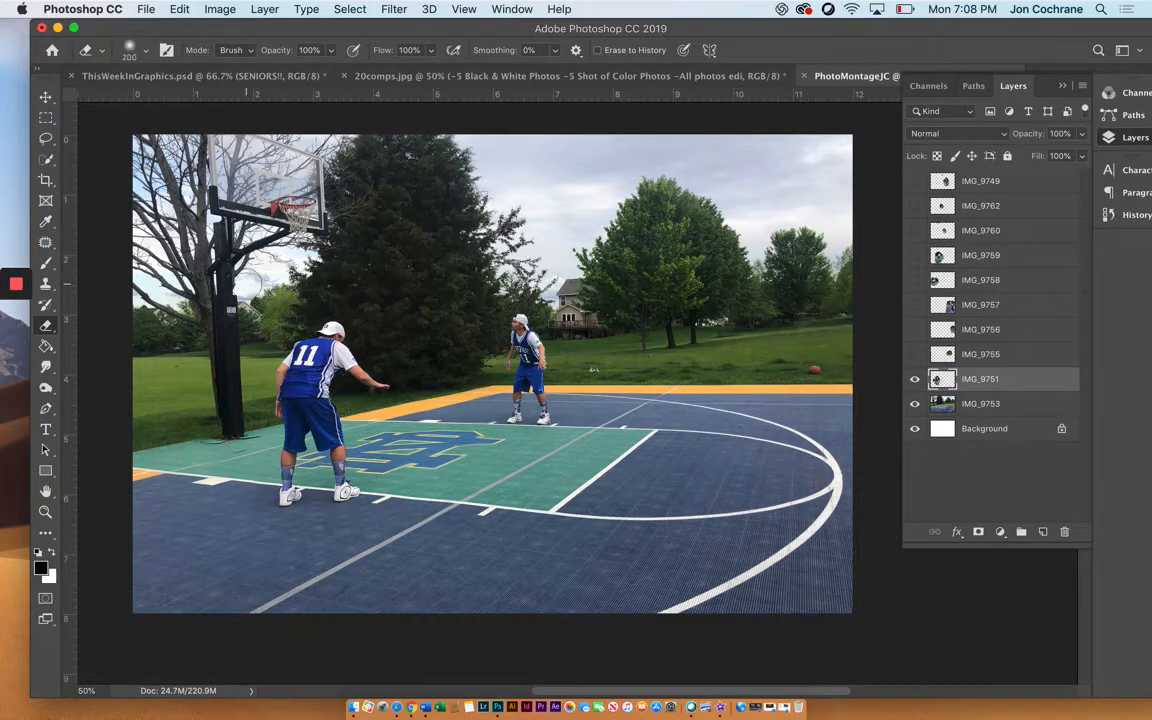
pyautogui.press(']')
pyautogui.press(']')
pyautogui.moveTo(241, 331)
pyautogui.mouseDown()
pyautogui.moveTo(231, 427)
pyautogui.moveTo(219, 396)
pyautogui.moveTo(231, 391)
pyautogui.moveTo(243, 324)
pyautogui.moveTo(190, 385)
pyautogui.moveTo(222, 447)
pyautogui.moveTo(244, 398)
pyautogui.mouseUp()
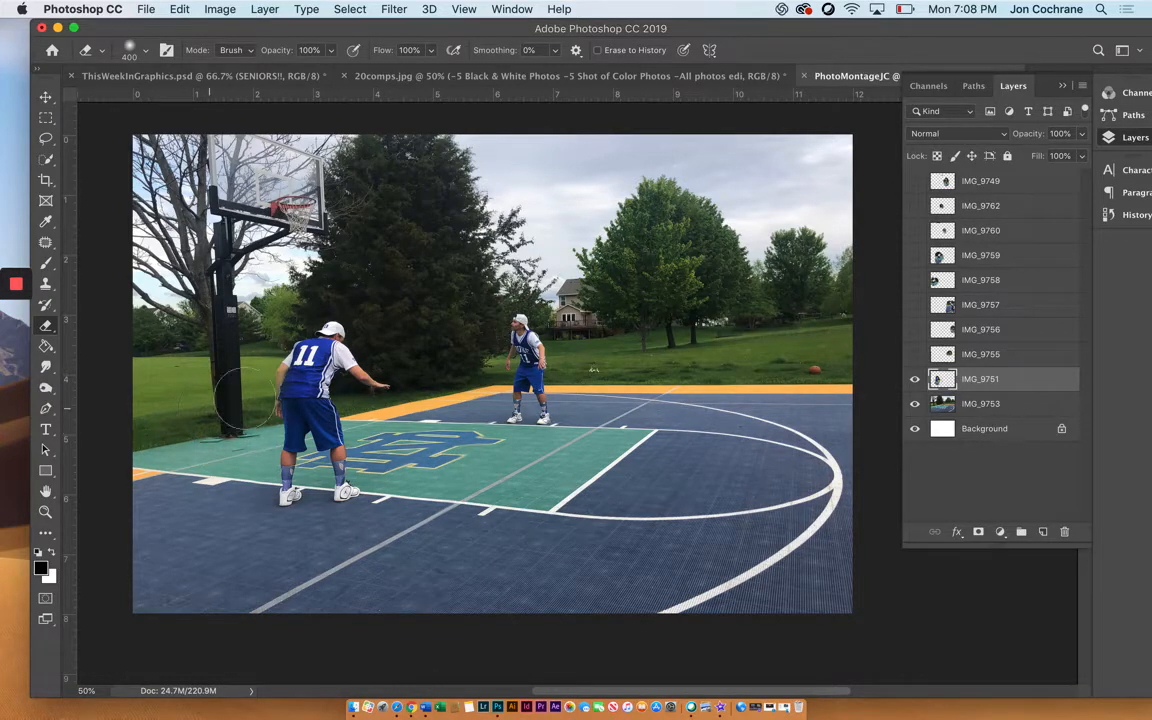
# Show layer IMG_9755, erase its leftover edge fragments with the 400 px eraser, and toggle its visibility to check the blend.
pyautogui.click(979, 362)
pyautogui.click(915, 355)
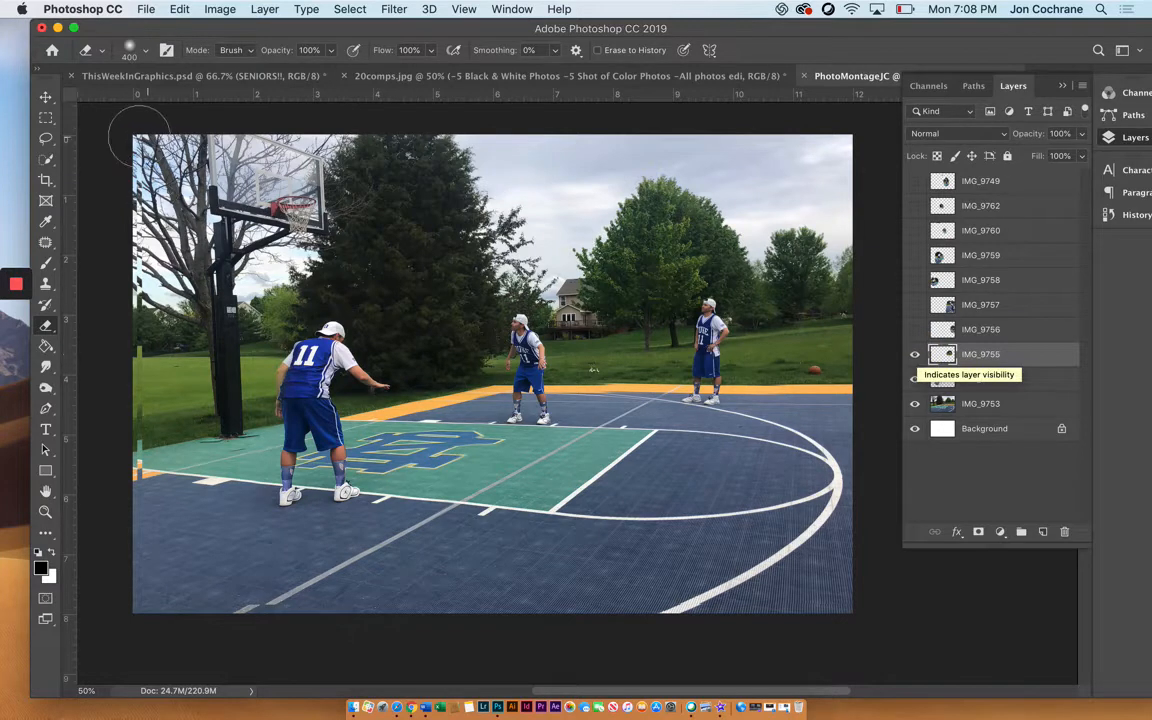
pyautogui.moveTo(139, 140)
pyautogui.mouseDown()
pyautogui.moveTo(140, 627)
pyautogui.moveTo(296, 612)
pyautogui.moveTo(820, 612)
pyautogui.moveTo(862, 582)
pyautogui.moveTo(879, 345)
pyautogui.mouseUp()
pyautogui.click(915, 356)
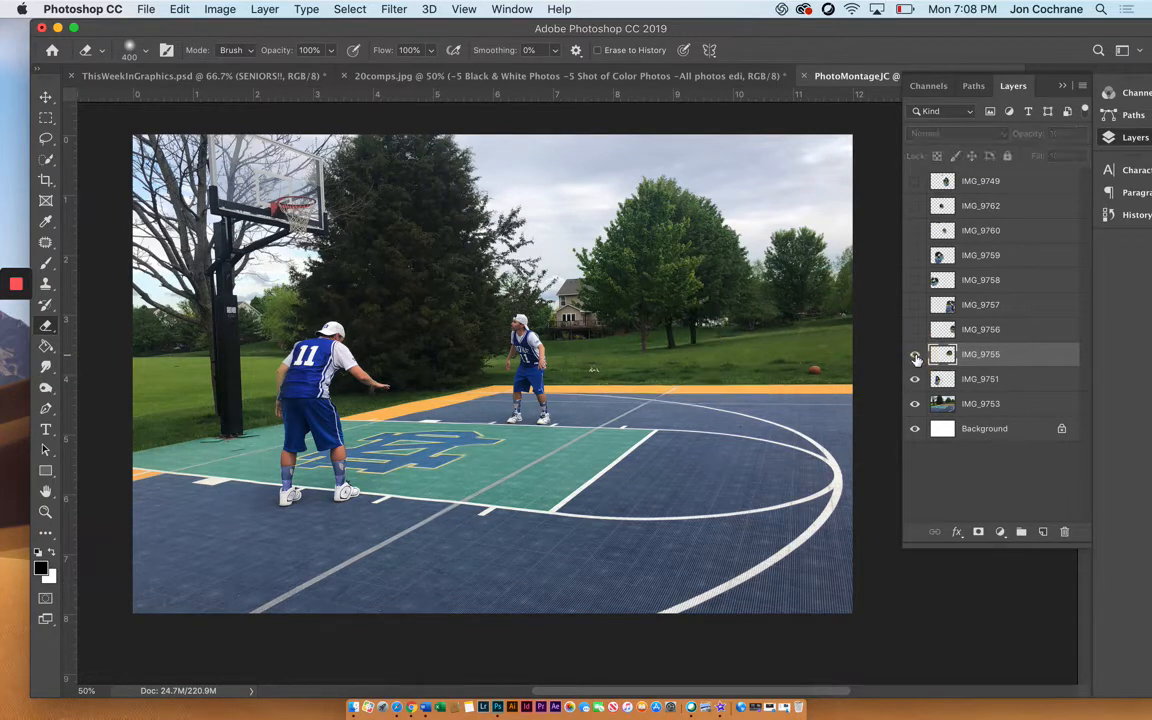
pyautogui.click(915, 356)
pyautogui.click(915, 356)
pyautogui.click(915, 356)
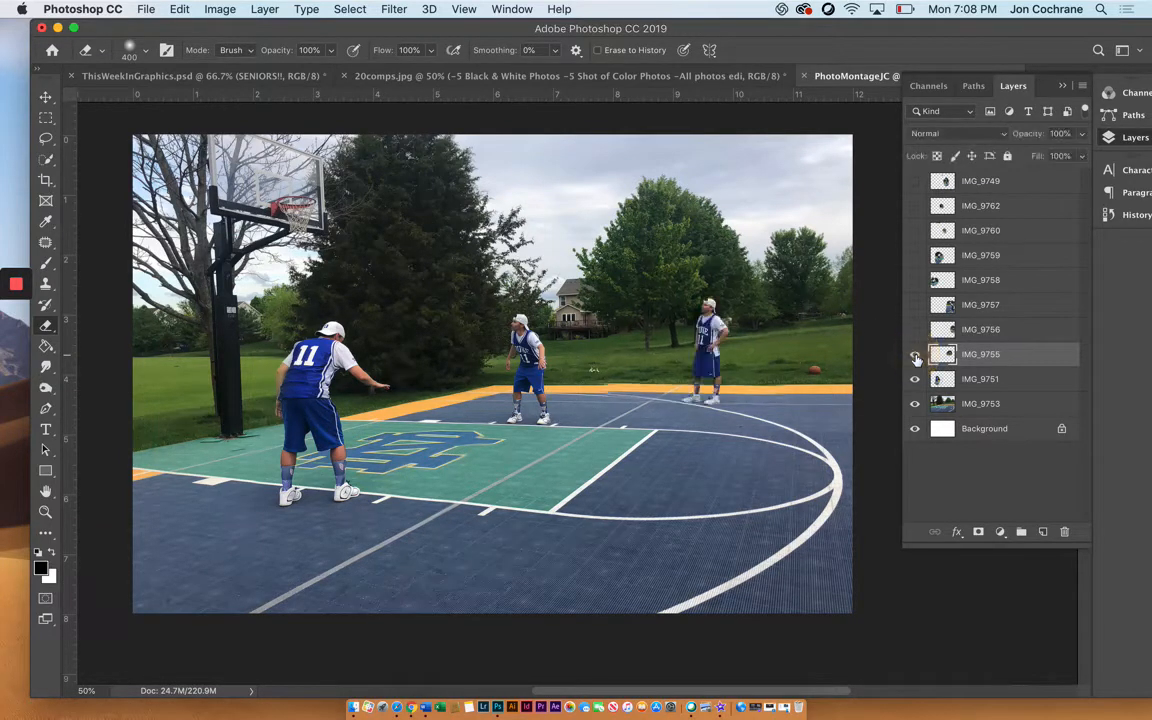
# Shift the IMG_9755 cutout slightly to the right and rotate it about -0.77° to match the court lines.
pyautogui.click(46, 97)
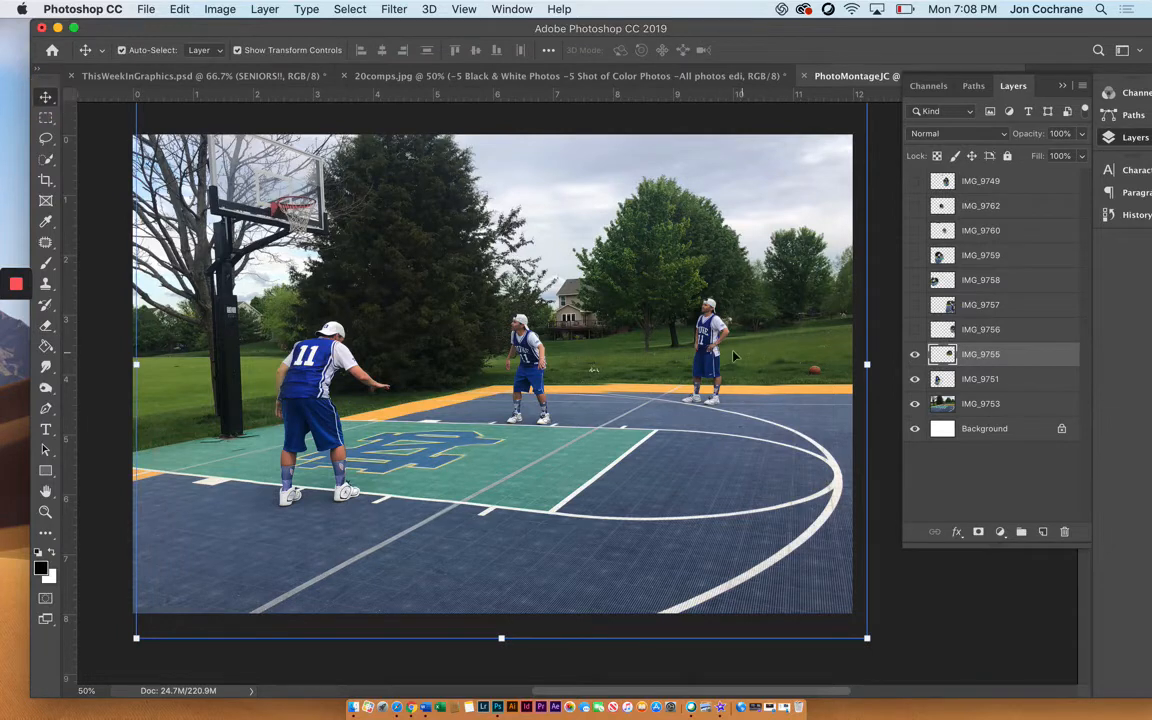
pyautogui.moveTo(704, 352); pyautogui.dragTo(713, 352)
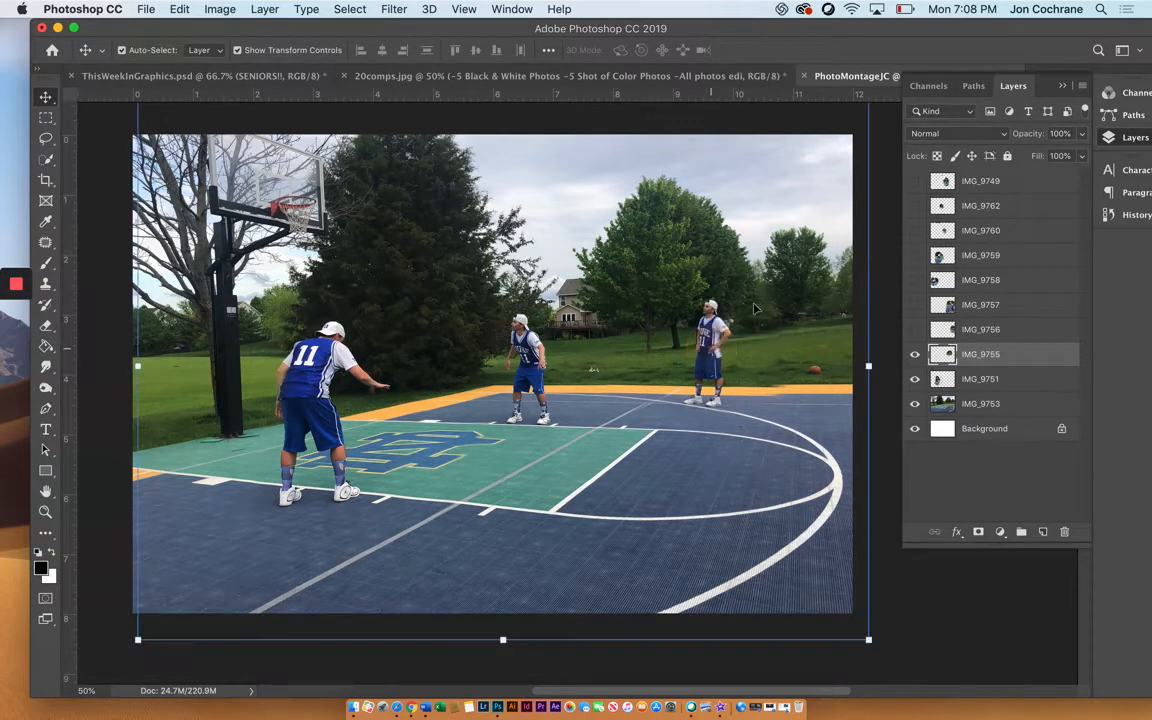
pyautogui.moveTo(887, 345); pyautogui.dragTo(886, 338)
pyautogui.moveTo(712, 366); pyautogui.dragTo(713, 367)
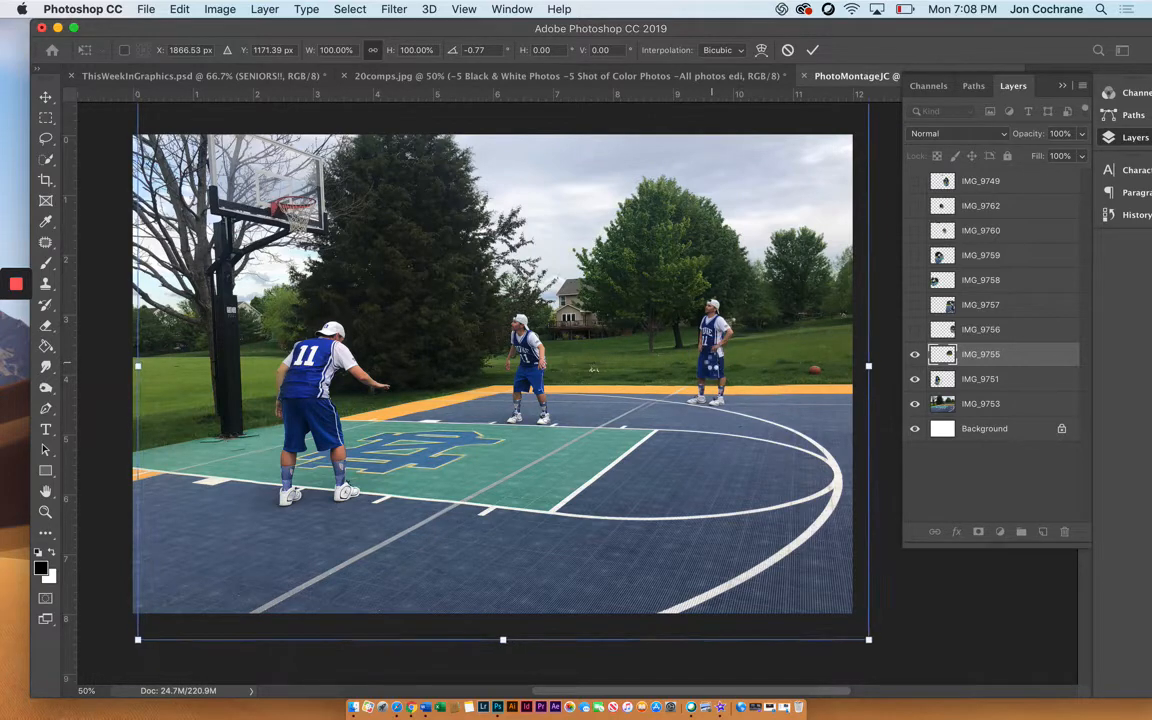
pyautogui.press('Return')
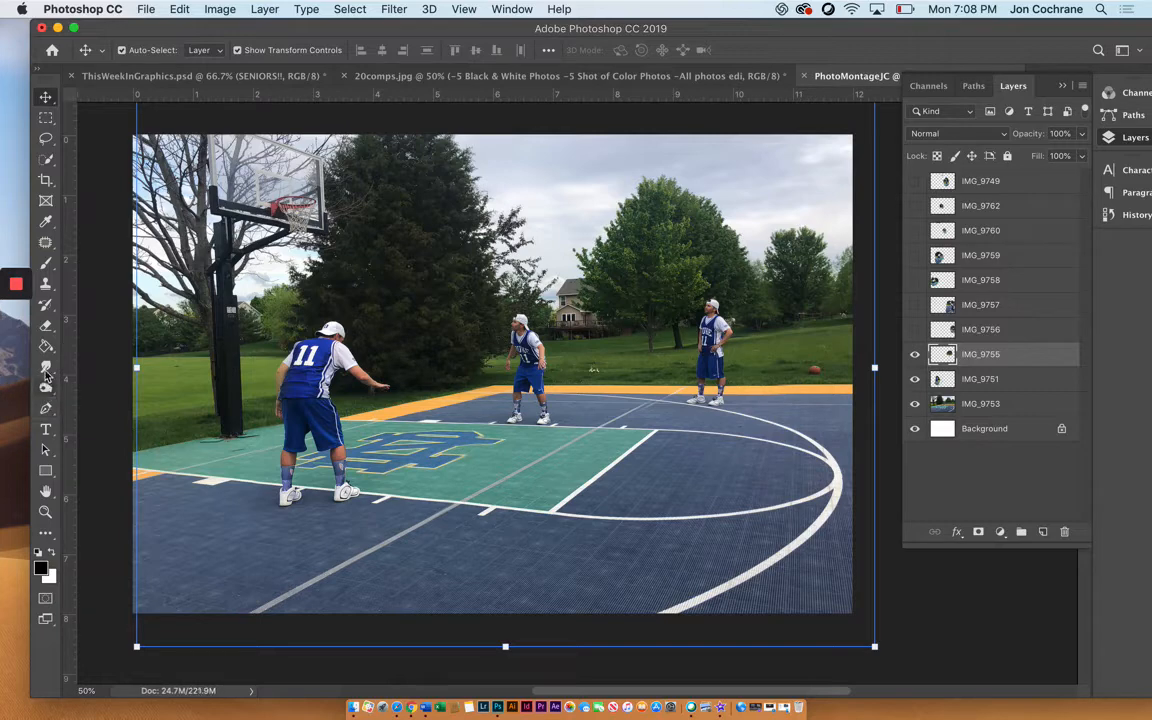
# Toggle layer IMG_9755 off and on to compare the standing player's surroundings with the trees and court beneath.
pyautogui.click(45, 328)
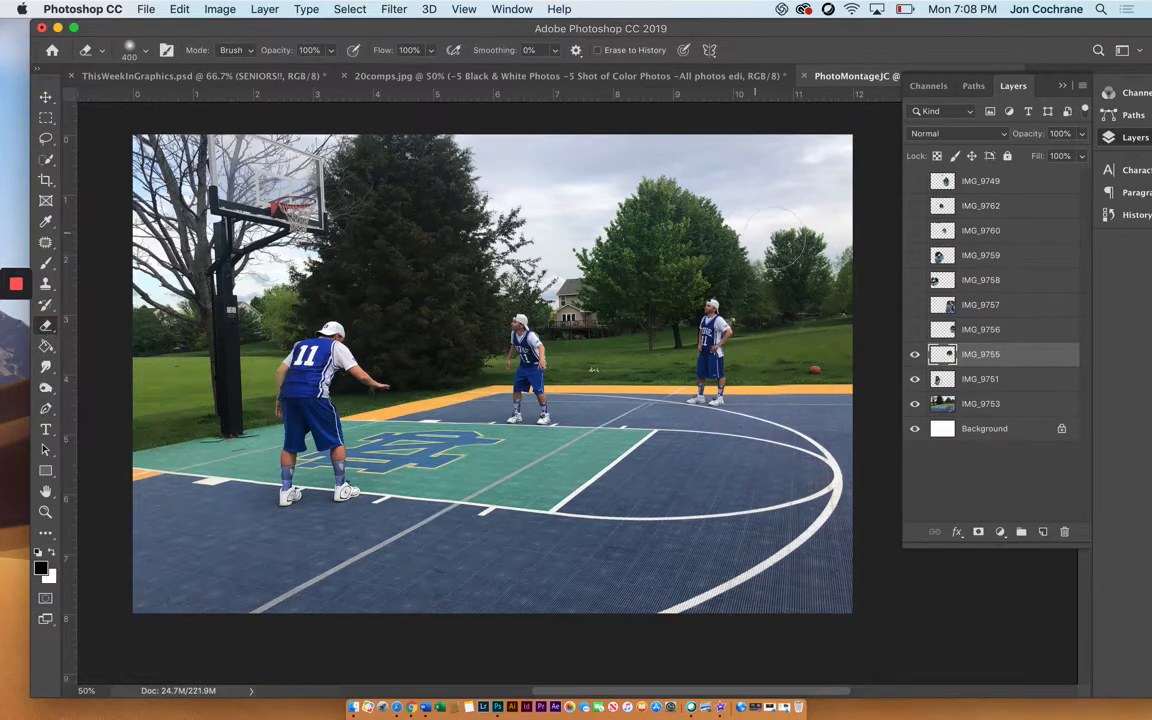
pyautogui.click(915, 357)
pyautogui.click(915, 357)
pyautogui.click(915, 357)
pyautogui.click(915, 357)
pyautogui.click(915, 357)
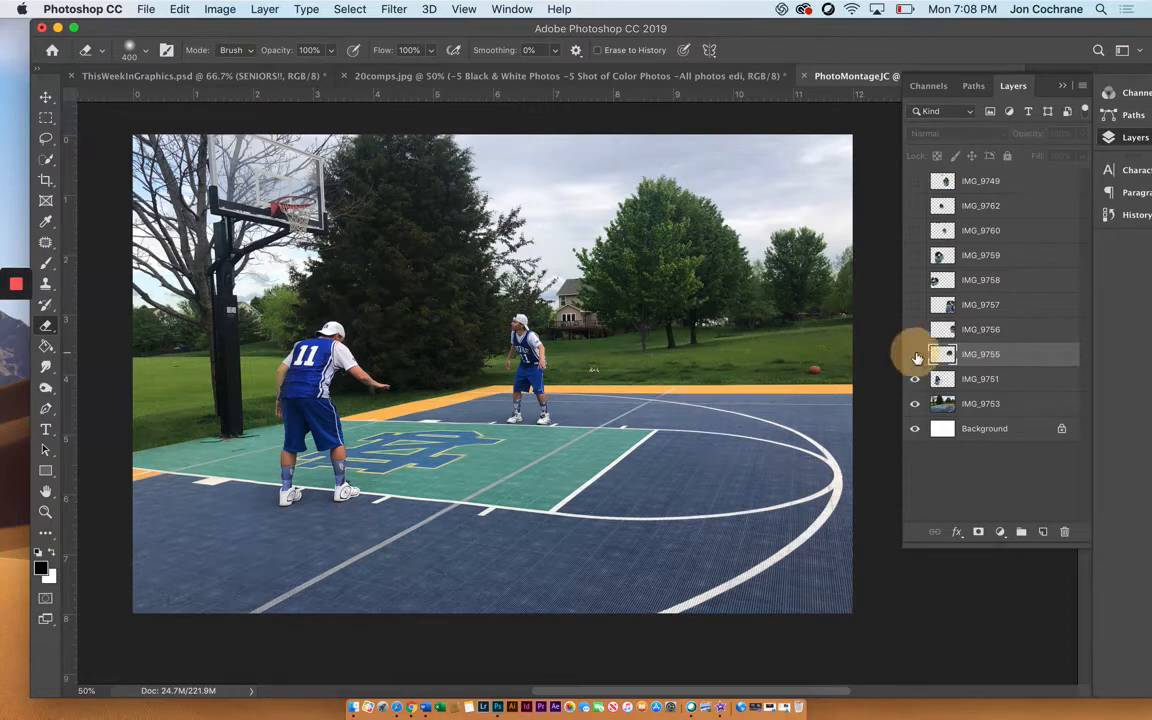
pyautogui.click(915, 357)
# Reduce the soft eraser to 125 px and erase the IMG_9755 tree, grass and court remnants around the standing player.
pyautogui.click(784, 325)
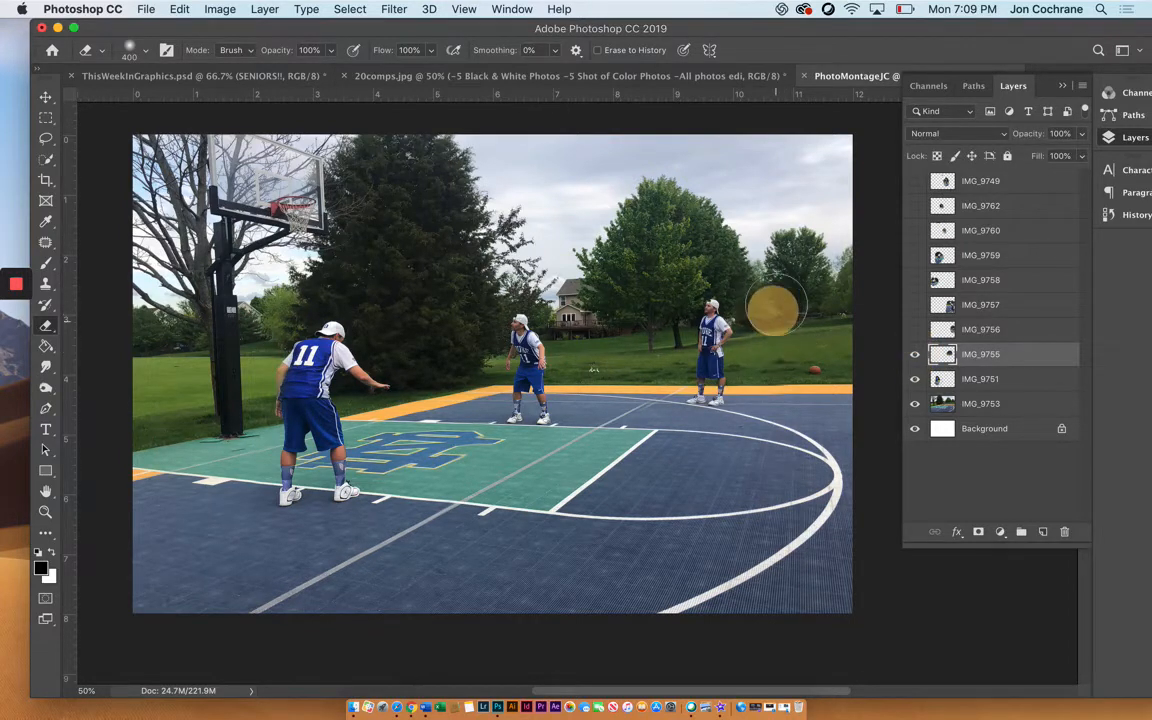
pyautogui.press('[')
pyautogui.press('[')
pyautogui.press('[')
pyautogui.press('[')
pyautogui.press('[')
pyautogui.press('[')
pyautogui.click(740, 300)
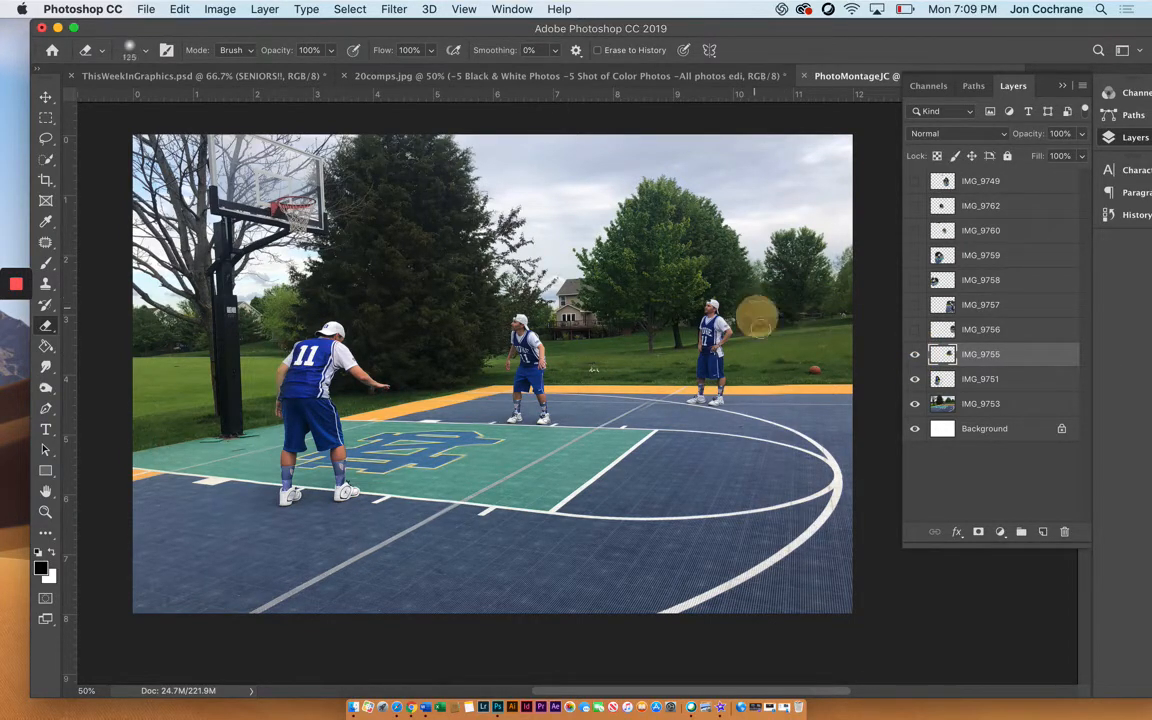
pyautogui.moveTo(712, 273)
pyautogui.mouseDown()
pyautogui.moveTo(667, 314)
pyautogui.moveTo(677, 300)
pyautogui.moveTo(677, 346)
pyautogui.moveTo(649, 329)
pyautogui.moveTo(644, 357)
pyautogui.moveTo(647, 328)
pyautogui.moveTo(674, 366)
pyautogui.mouseUp()
pyautogui.click(643, 360)
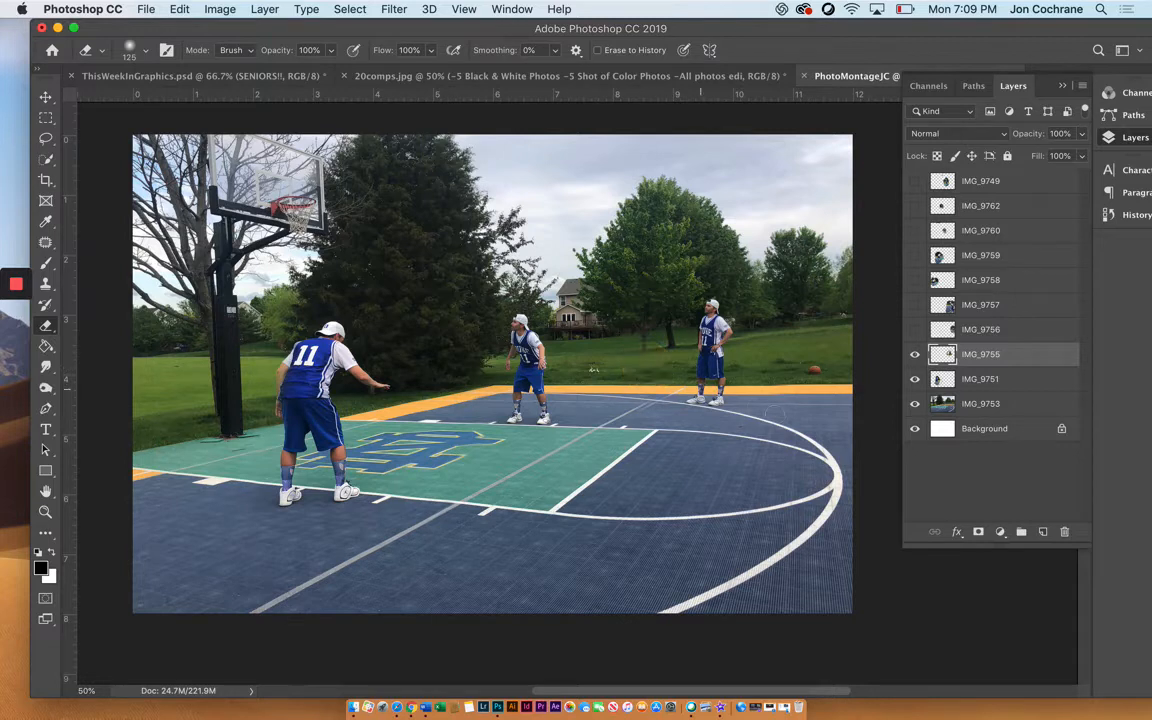
pyautogui.moveTo(778, 379)
pyautogui.mouseDown()
pyautogui.moveTo(748, 386)
pyautogui.moveTo(748, 408)
pyautogui.mouseUp()
pyautogui.click(744, 388)
# Select layer IMG_9756 and toggle IMG_9755's visibility off and on to check the erased surroundings of its player.
pyautogui.click(981, 333)
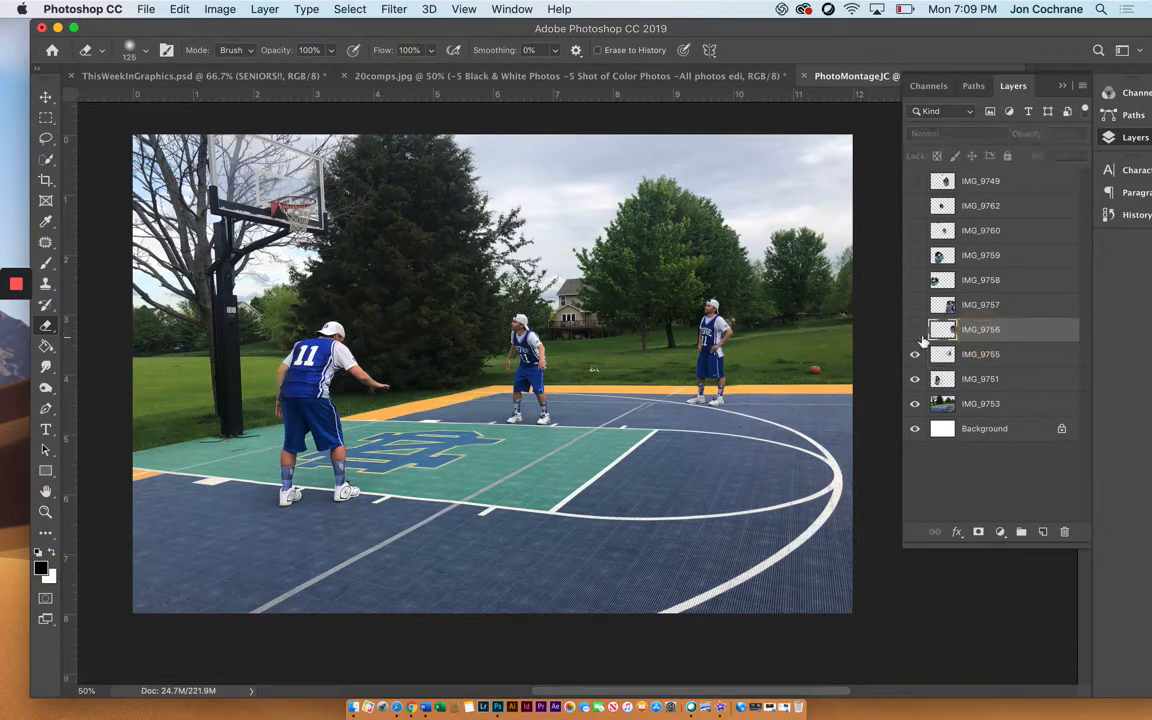
pyautogui.click(914, 355)
pyautogui.click(914, 355)
pyautogui.click(914, 355)
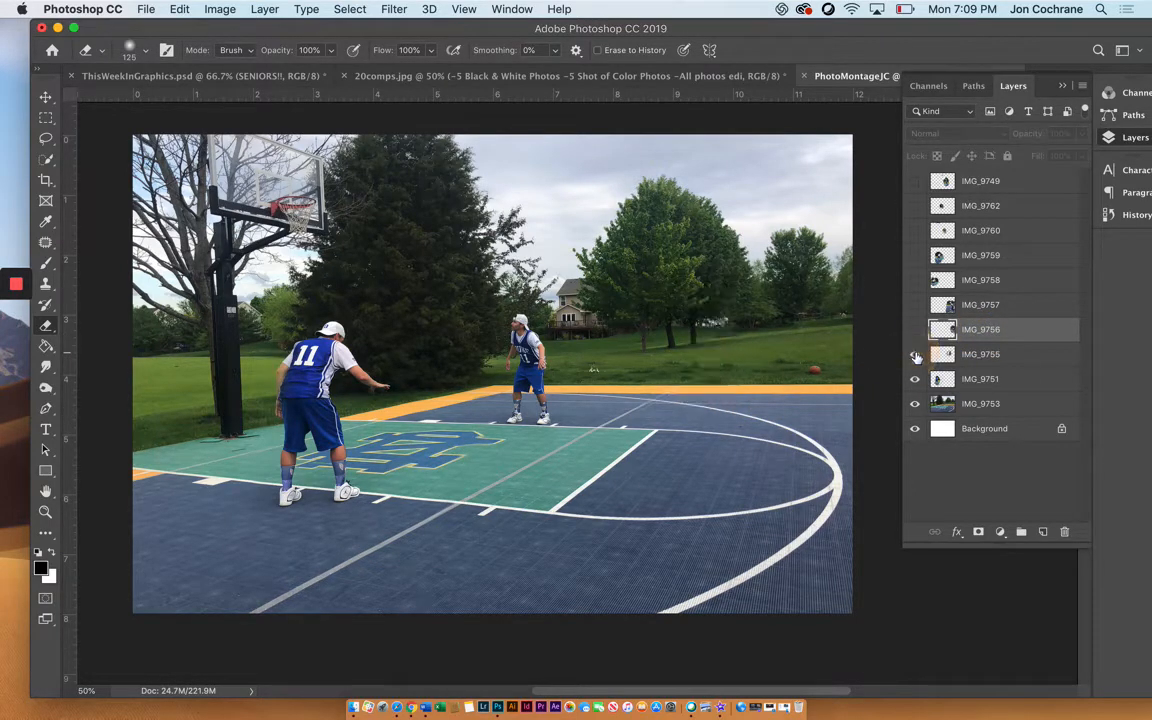
pyautogui.click(915, 356)
pyautogui.click(914, 355)
pyautogui.click(914, 355)
pyautogui.click(914, 355)
pyautogui.click(914, 355)
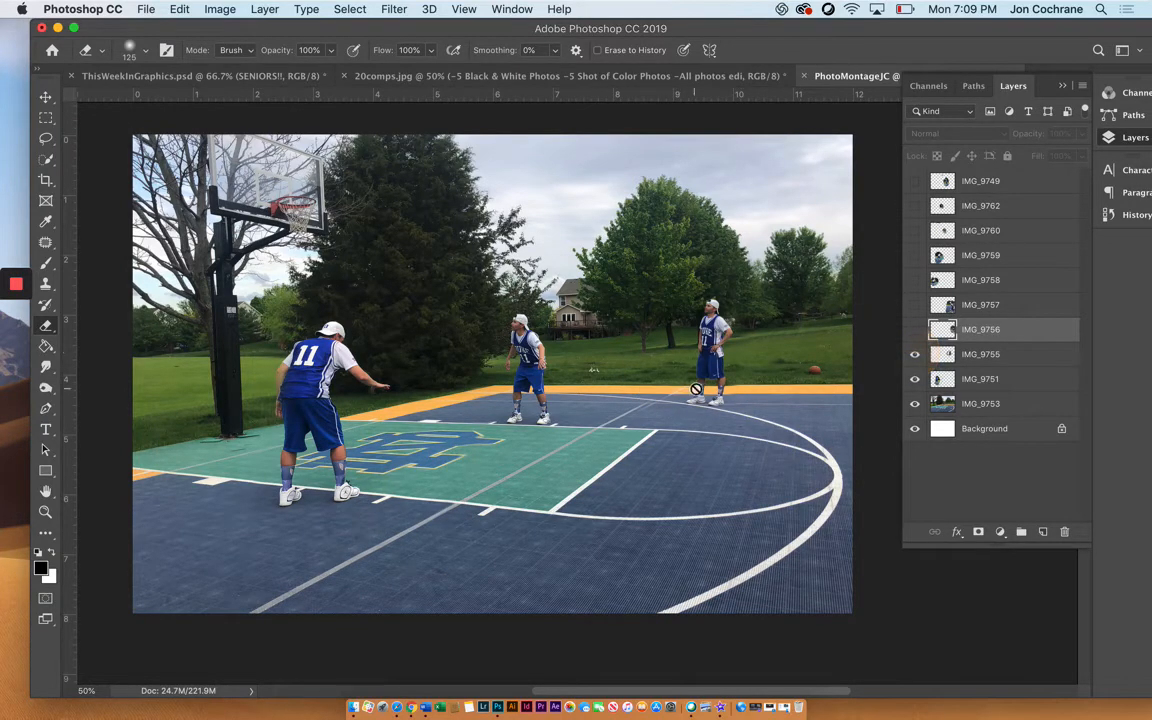
# Show layer IMG_9756, erase the leftovers around its crouching player with the eraser enlarged to 250 px, and toggle visibility to check the blend.
pyautogui.click(914, 331)
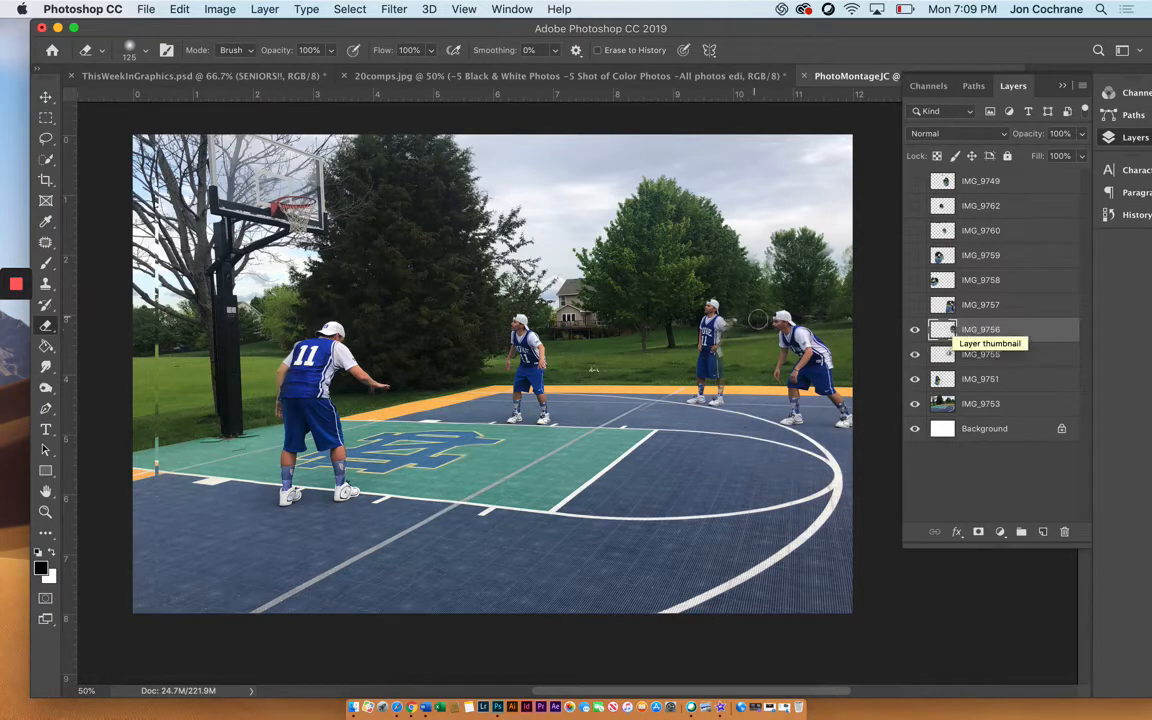
pyautogui.moveTo(728, 321)
pyautogui.mouseDown()
pyautogui.moveTo(725, 410)
pyautogui.moveTo(739, 405)
pyautogui.moveTo(730, 386)
pyautogui.moveTo(753, 381)
pyautogui.moveTo(734, 364)
pyautogui.moveTo(752, 281)
pyautogui.moveTo(775, 261)
pyautogui.moveTo(724, 281)
pyautogui.moveTo(810, 257)
pyautogui.moveTo(848, 270)
pyautogui.moveTo(780, 253)
pyautogui.moveTo(844, 266)
pyautogui.moveTo(860, 284)
pyautogui.moveTo(832, 247)
pyautogui.moveTo(814, 277)
pyautogui.moveTo(737, 253)
pyautogui.moveTo(845, 282)
pyautogui.mouseUp()
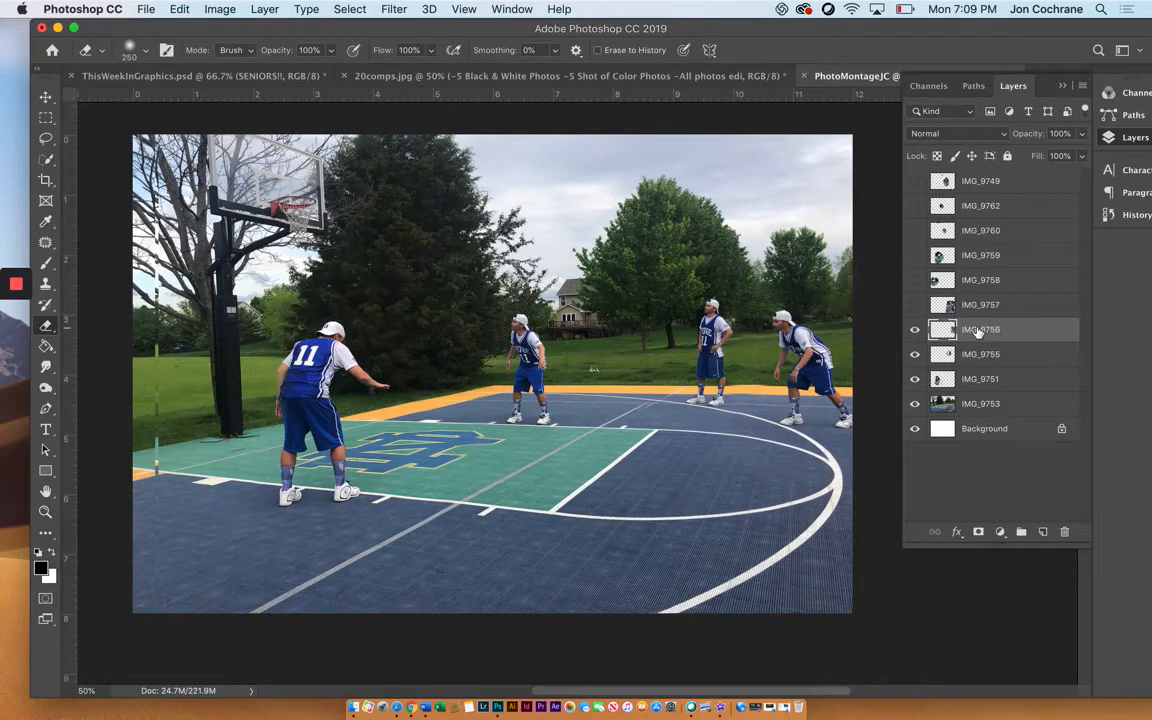
pyautogui.click(915, 329)
pyautogui.click(915, 329)
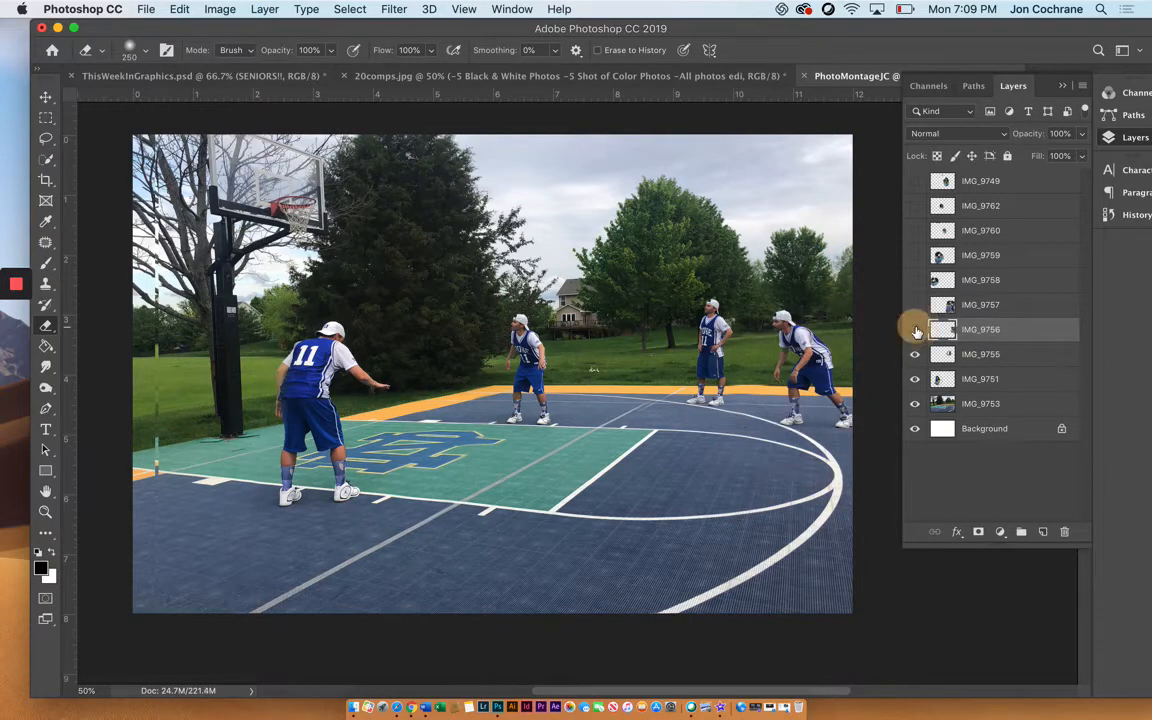
pyautogui.click(915, 330)
pyautogui.click(915, 330)
# Show layer IMG_9757 and select its large foreground player from cap to shoes with the Quick Selection tool.
pyautogui.click(978, 305)
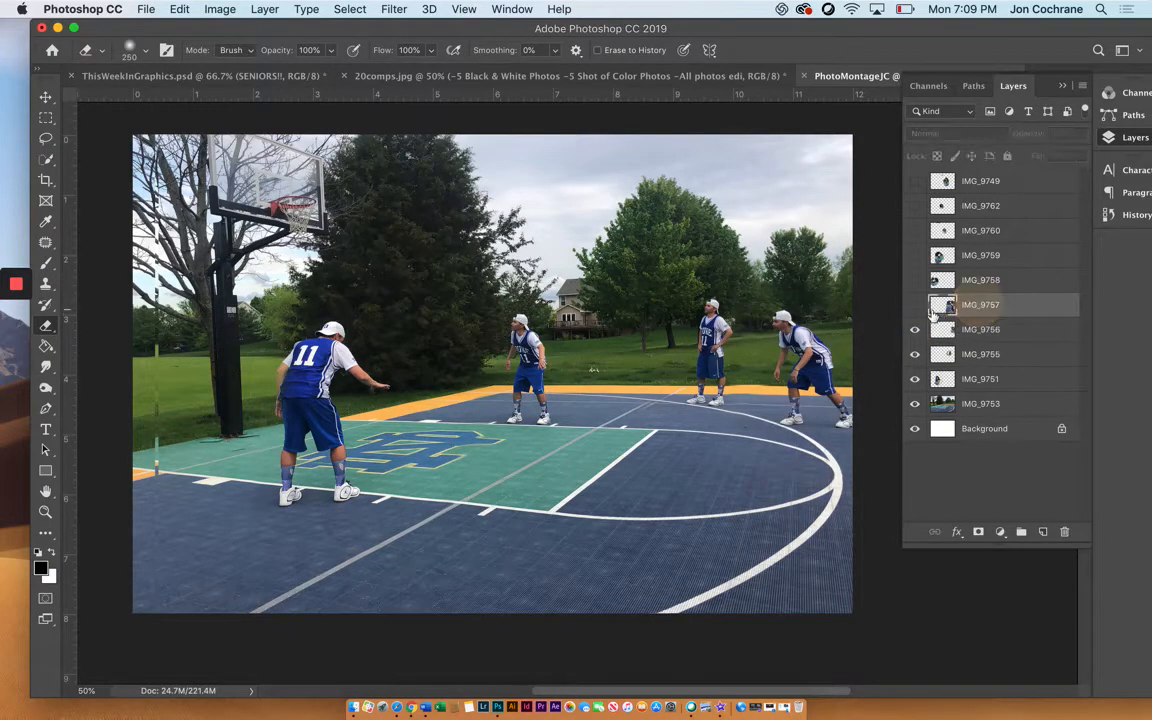
pyautogui.click(914, 305)
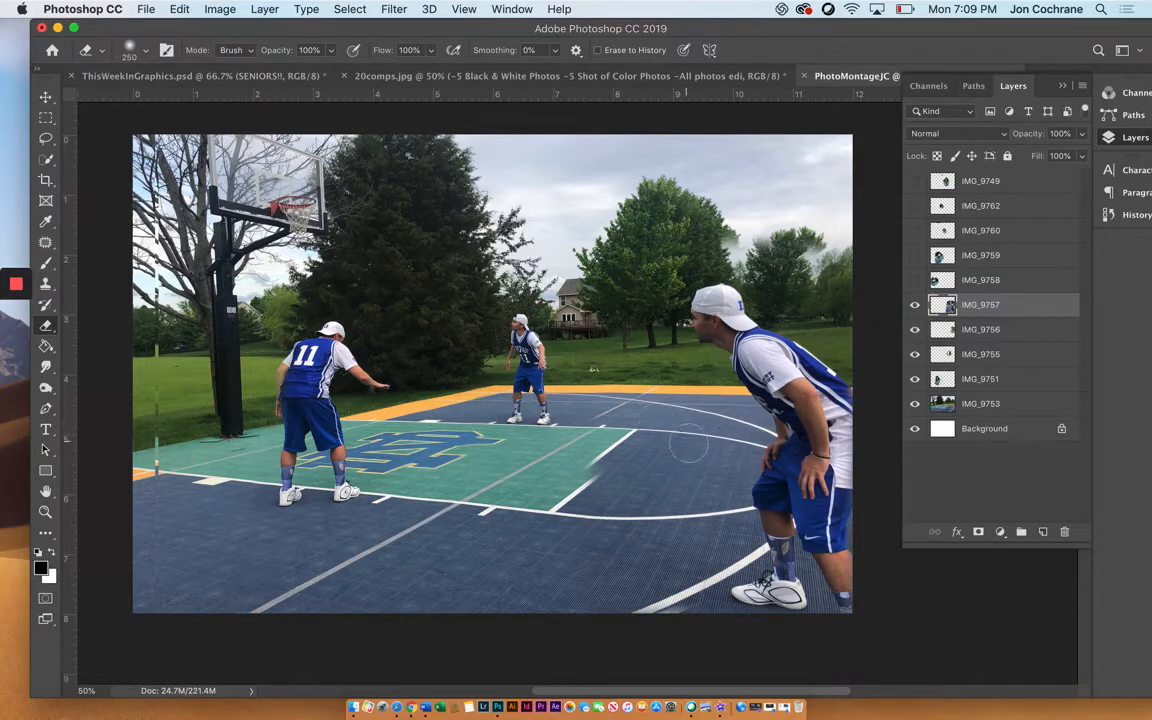
pyautogui.click(45, 161)
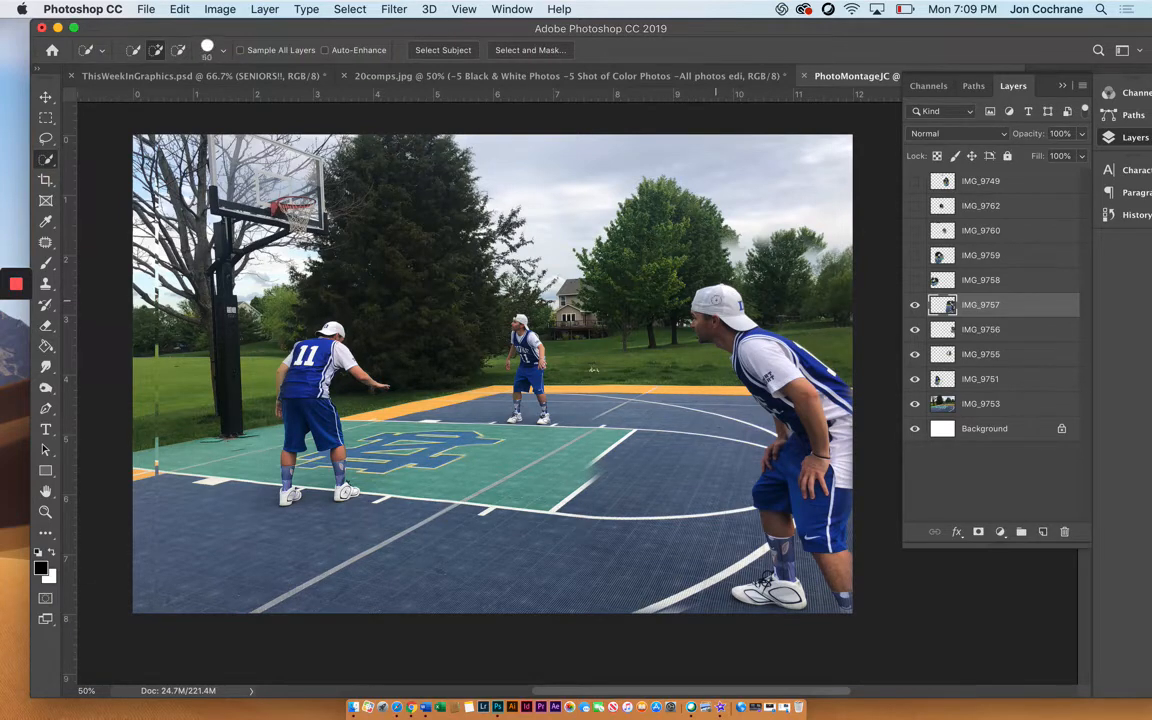
pyautogui.moveTo(717, 317)
pyautogui.mouseDown()
pyautogui.moveTo(752, 348)
pyautogui.moveTo(830, 368)
pyautogui.moveTo(843, 415)
pyautogui.moveTo(848, 460)
pyautogui.mouseUp()
pyautogui.moveTo(788, 416)
pyautogui.mouseDown()
pyautogui.moveTo(784, 455)
pyautogui.moveTo(764, 463)
pyautogui.moveTo(782, 553)
pyautogui.mouseUp()
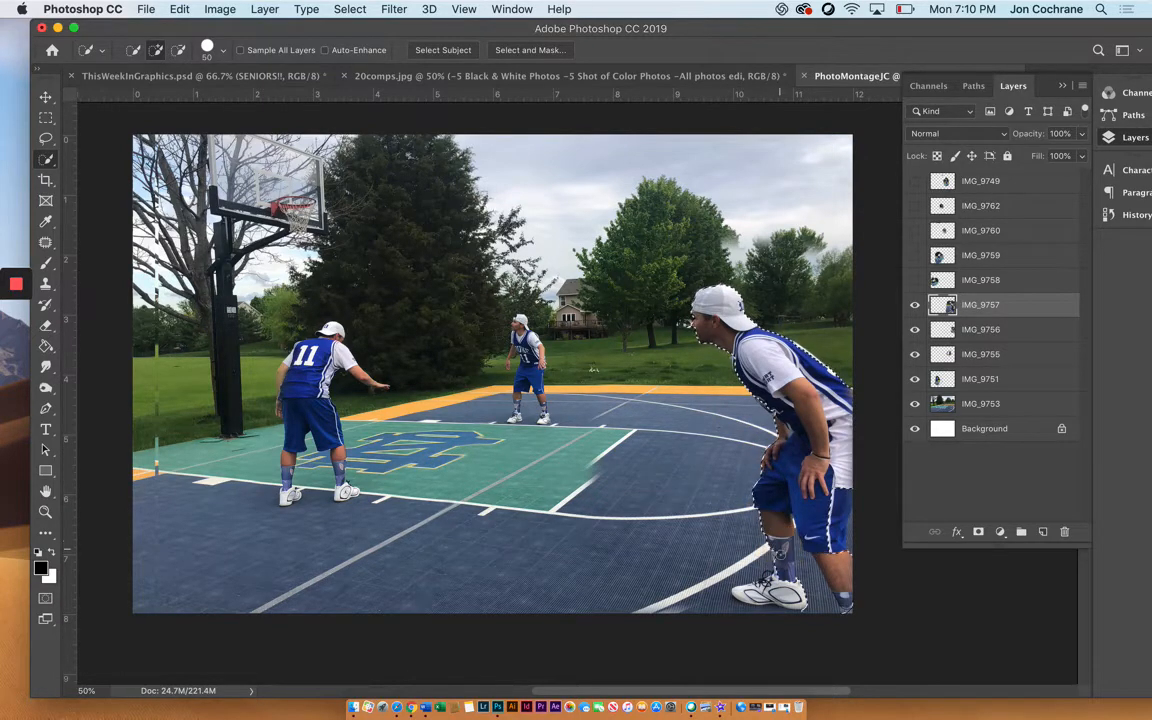
pyautogui.moveTo(703, 504)
pyautogui.mouseDown()
pyautogui.moveTo(761, 581)
pyautogui.moveTo(753, 586)
pyautogui.moveTo(818, 591)
pyautogui.moveTo(860, 516)
pyautogui.moveTo(861, 476)
pyautogui.moveTo(836, 506)
pyautogui.moveTo(856, 445)
pyautogui.moveTo(838, 388)
pyautogui.moveTo(811, 361)
pyautogui.mouseUp()
pyautogui.click(808, 348)
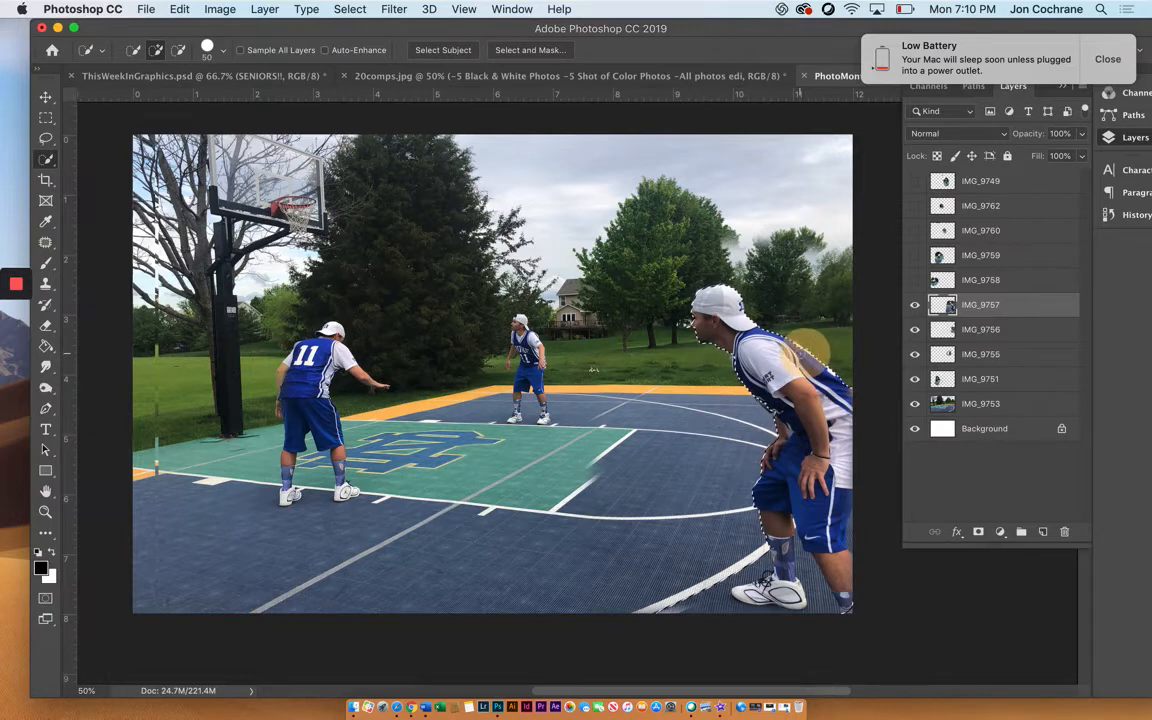
pyautogui.click(789, 333)
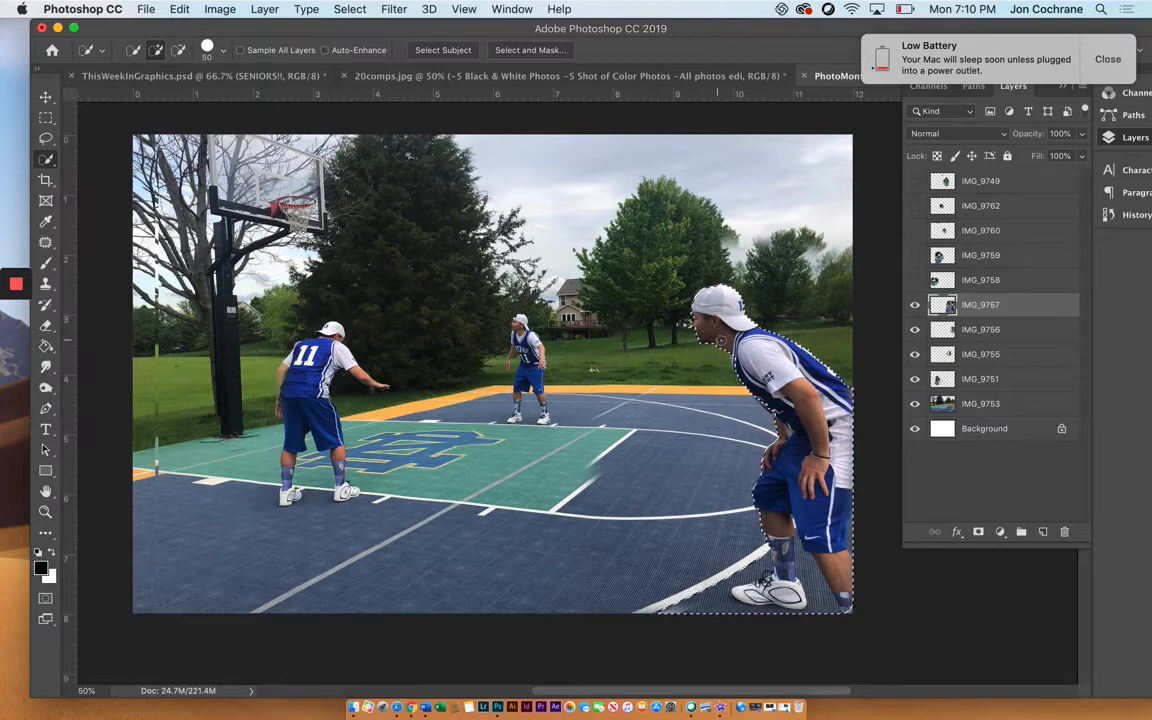
pyautogui.click(735, 362)
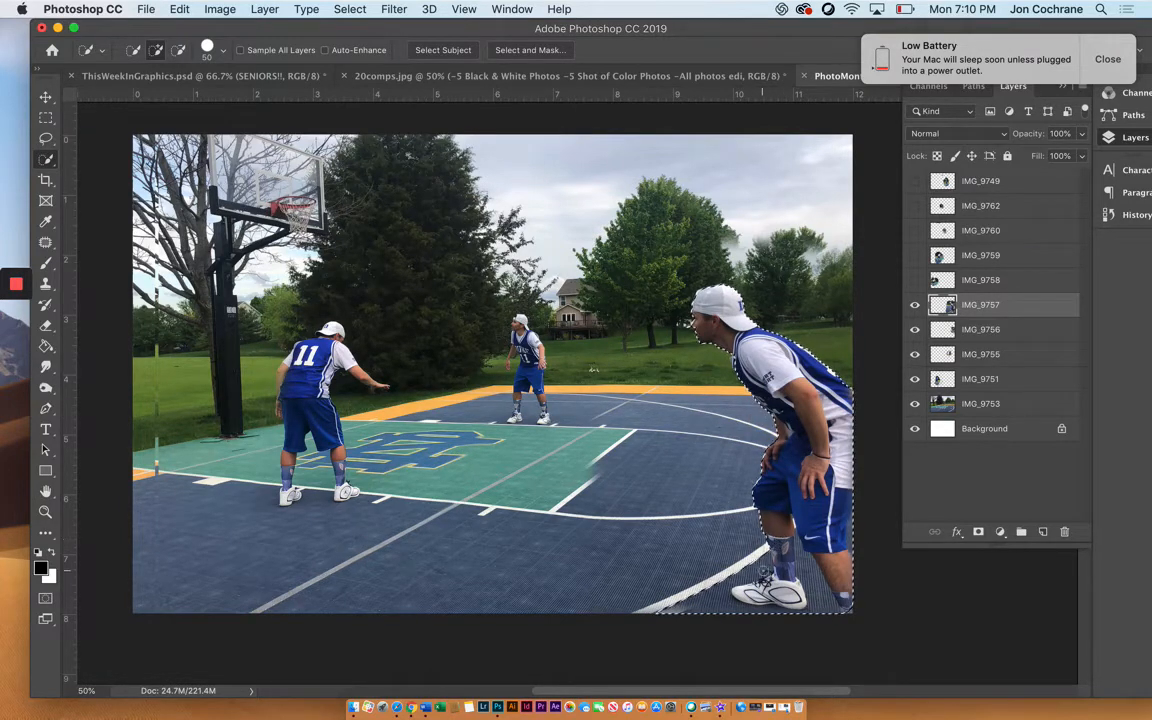
pyautogui.click(850, 611)
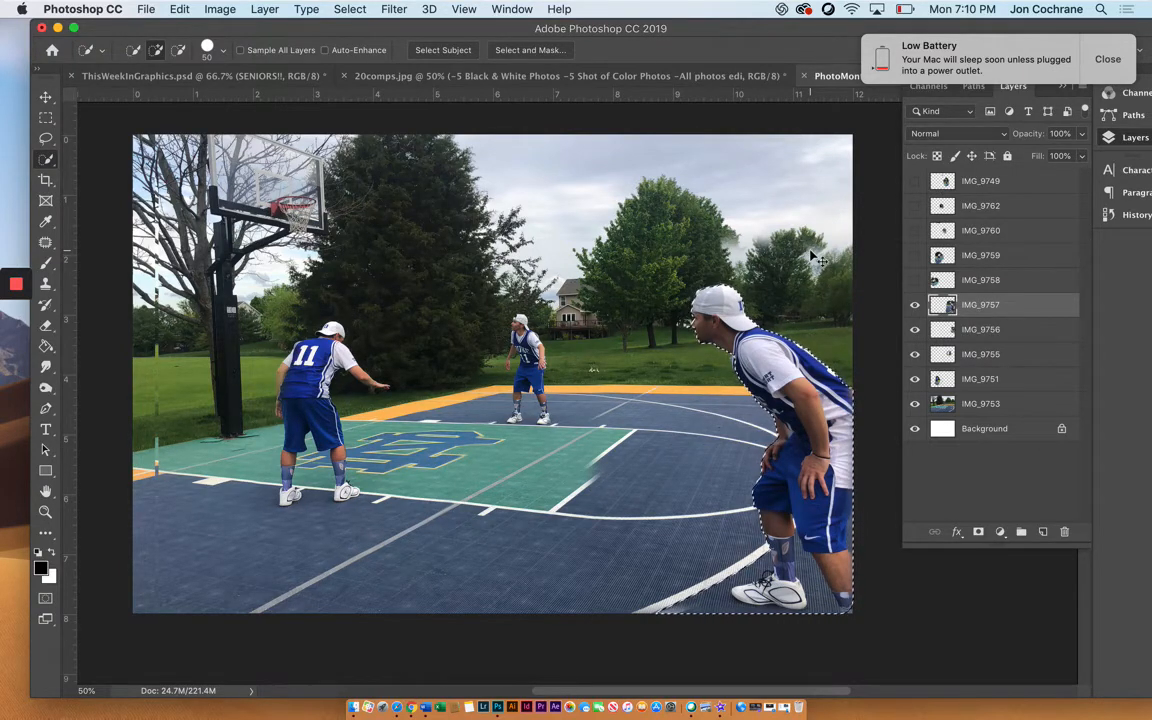
# Delete everything outside the selected player on IMG_9757, deselect, and shift the cutout slightly right and down to match the court's arc line.
pyautogui.press('super+shift+i')
pyautogui.press('Delete')
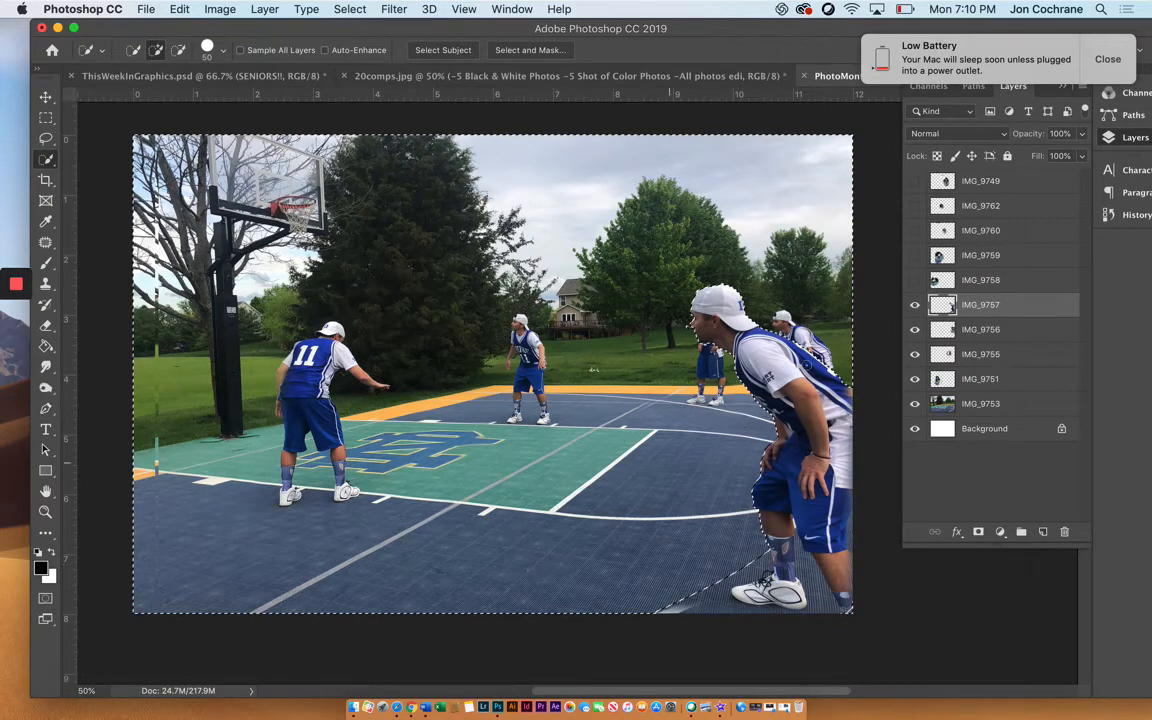
pyautogui.click(45, 138)
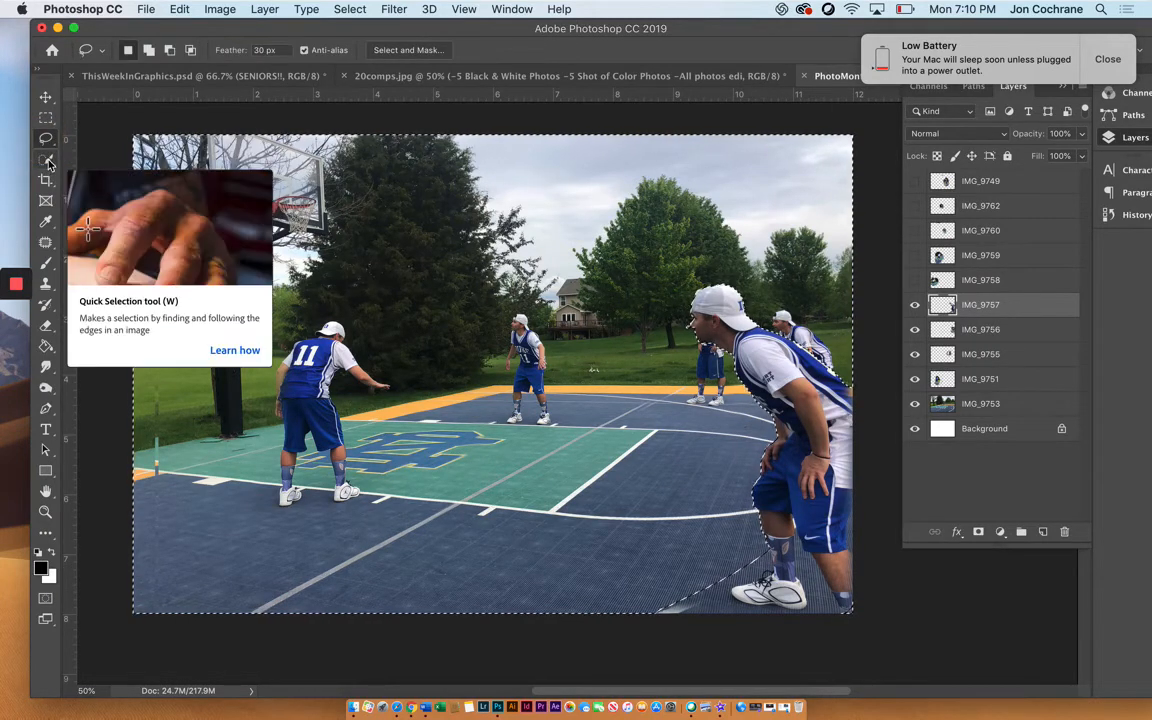
pyautogui.click(48, 160)
pyautogui.click(45, 140)
pyautogui.click(432, 205)
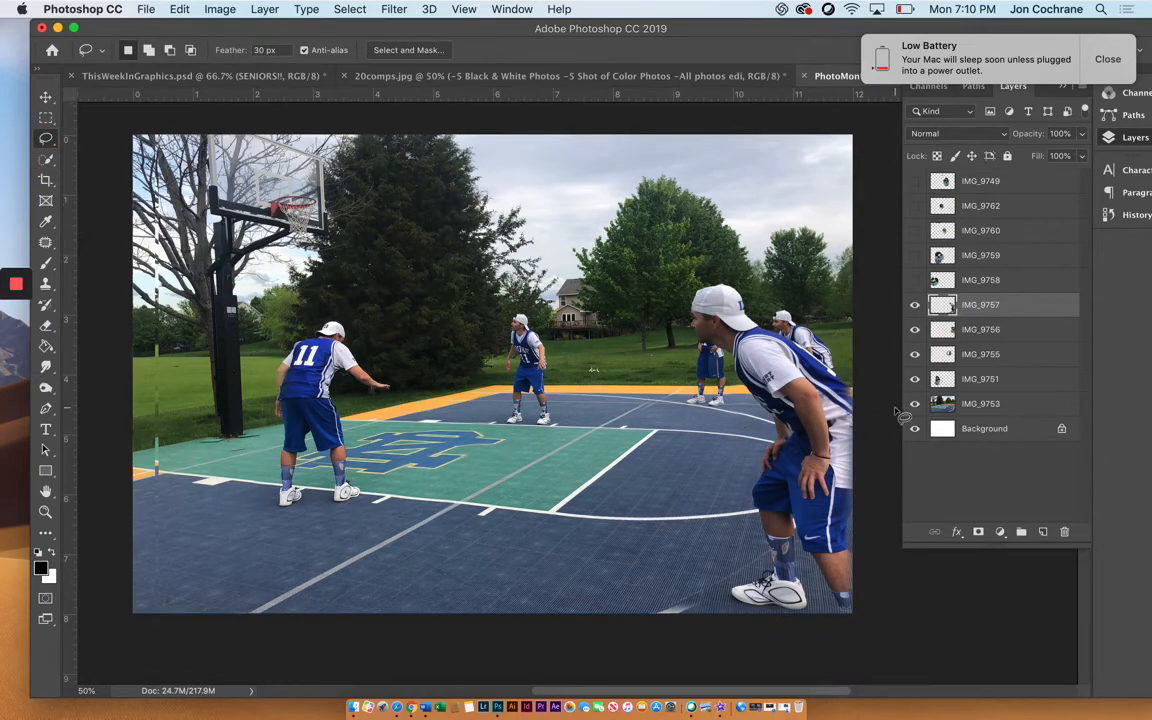
pyautogui.click(45, 96)
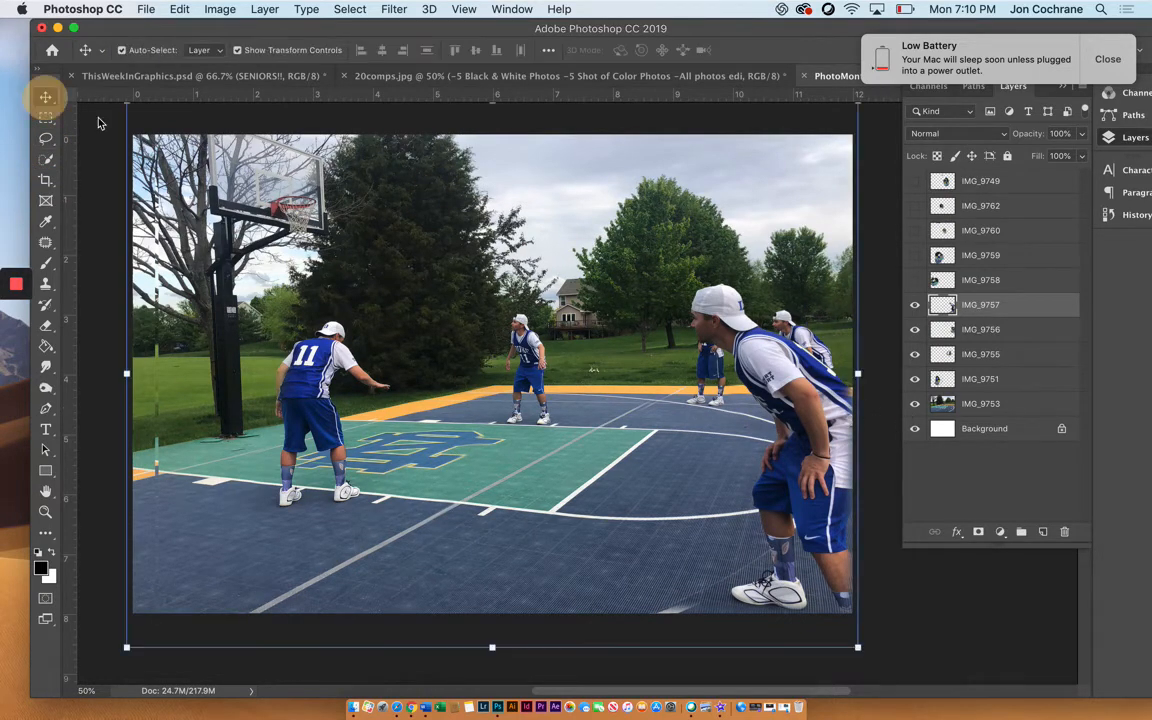
pyautogui.moveTo(815, 395); pyautogui.dragTo(818, 395)
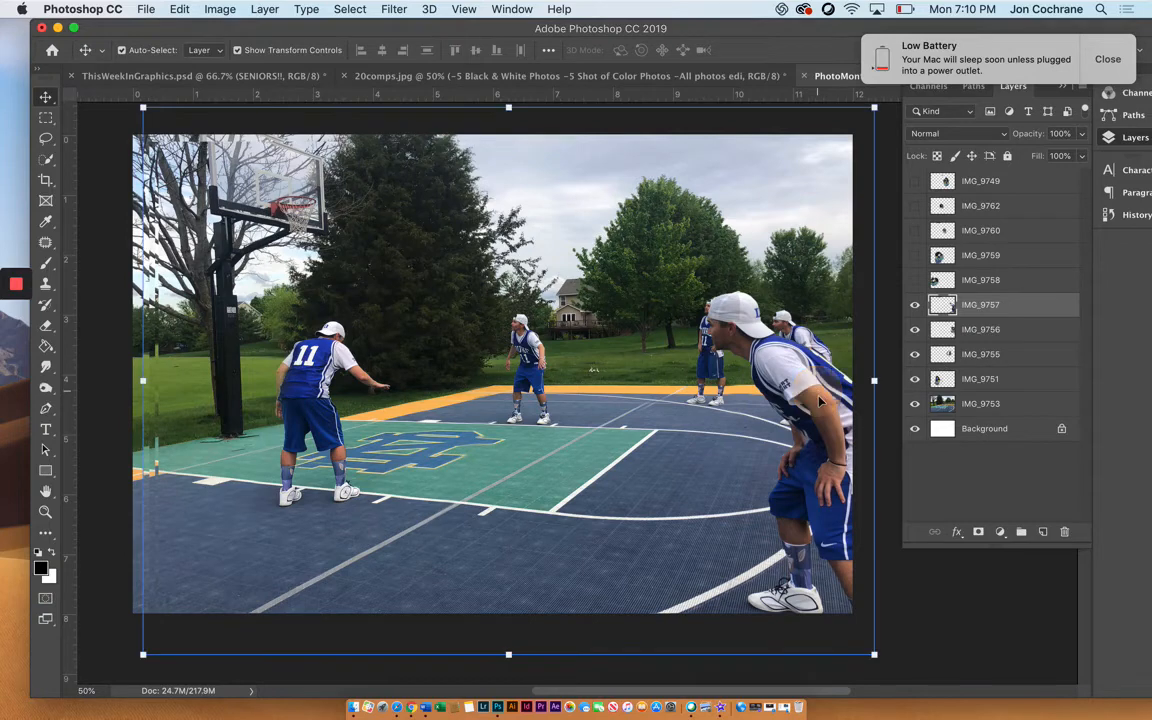
# Show layer IMG_9758 and move its player in the white number 7 jersey right and slightly up to align the court lines.
pyautogui.click(971, 280)
pyautogui.click(913, 281)
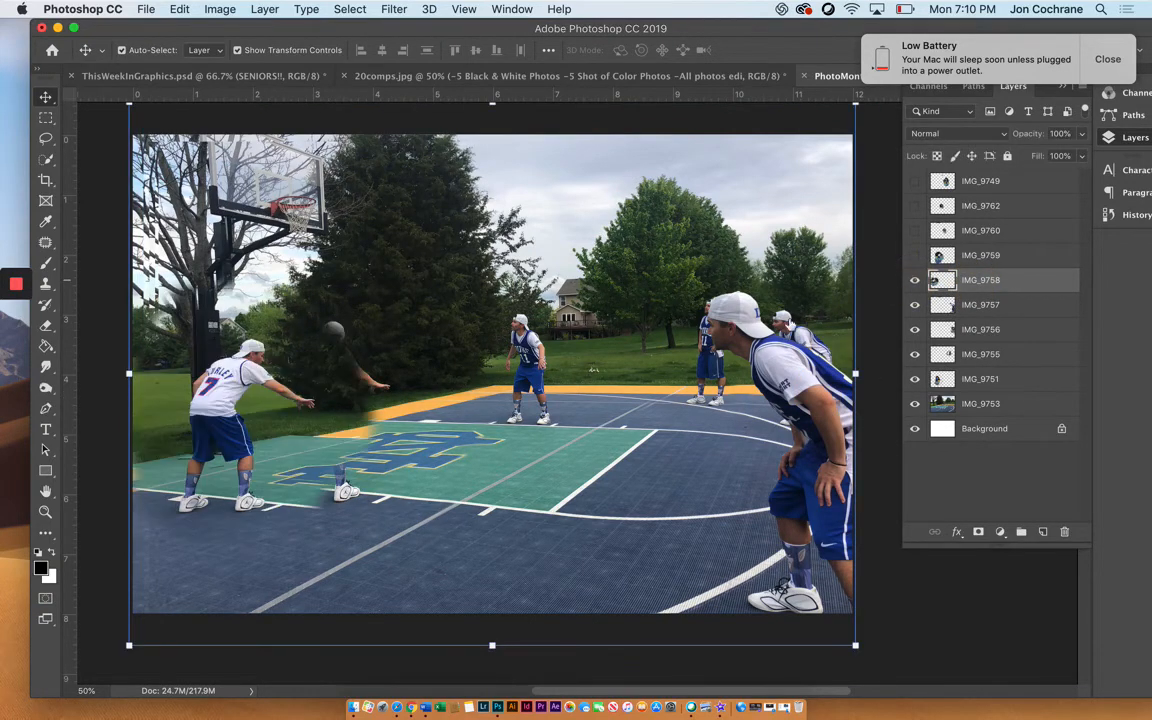
pyautogui.moveTo(203, 352); pyautogui.dragTo(245, 386)
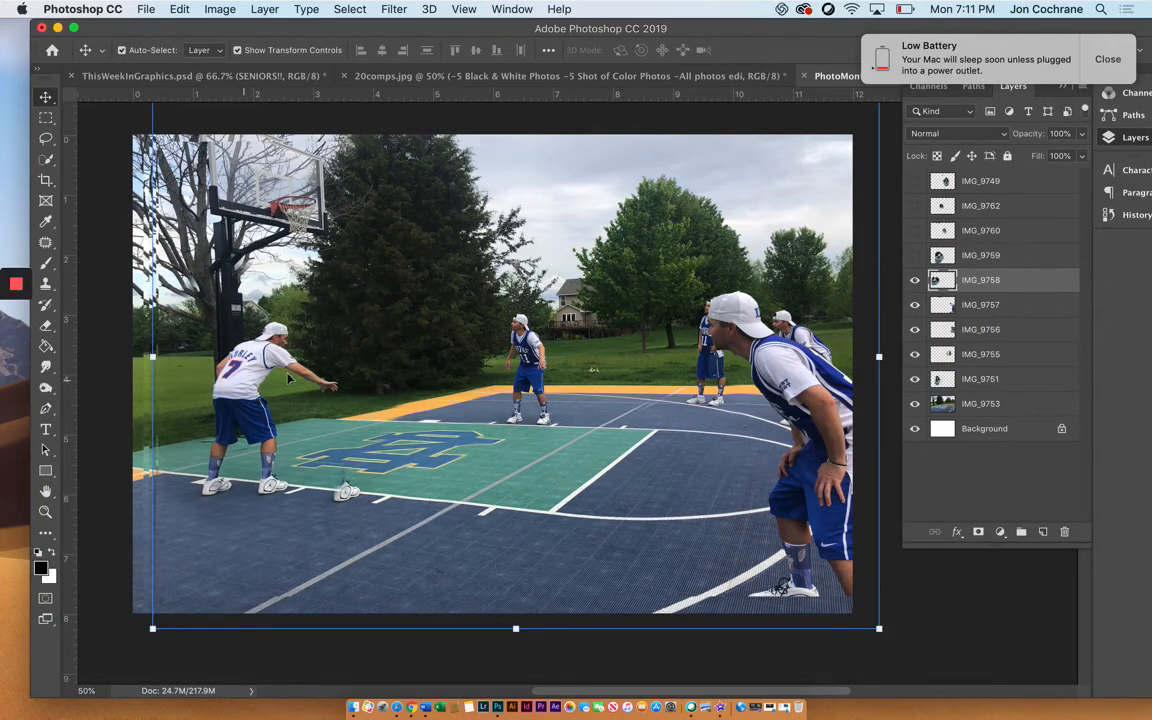
# Erase edge leftovers with the 250 px eraser, first along IMG_9758's left side, and on IMG_9757 along the photo's upper edge.
pyautogui.click(45, 323)
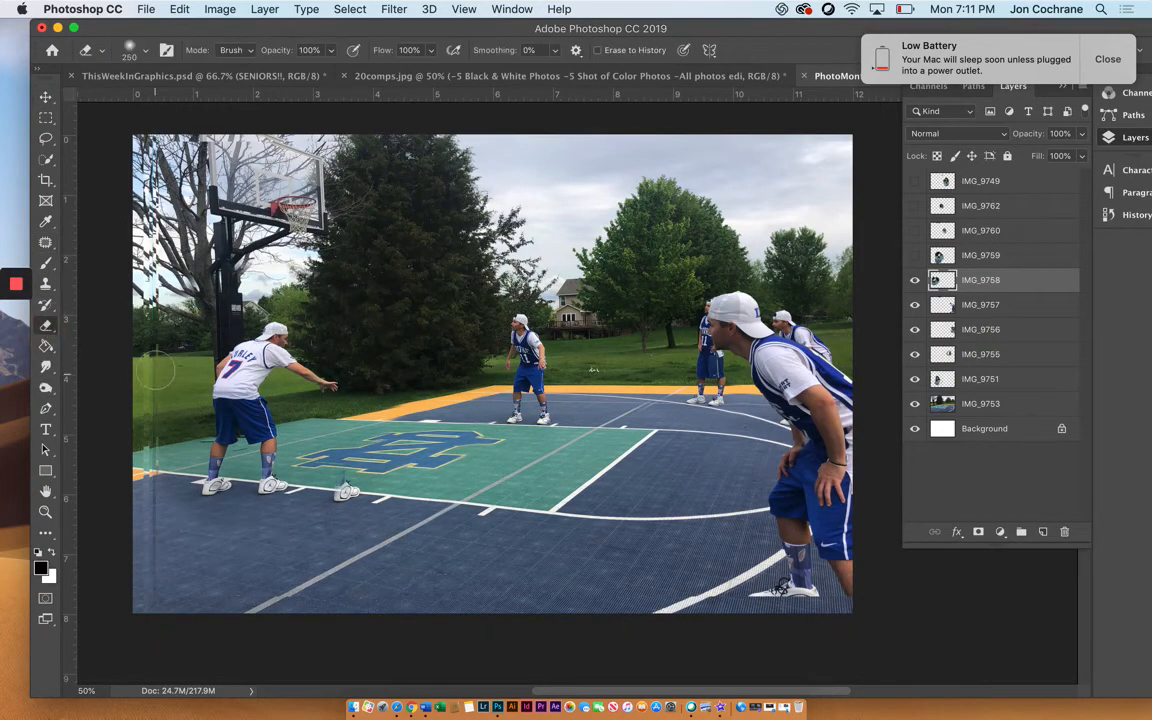
pyautogui.moveTo(150, 440)
pyautogui.mouseDown()
pyautogui.moveTo(160, 282)
pyautogui.moveTo(146, 148)
pyautogui.moveTo(148, 175)
pyautogui.moveTo(270, 130)
pyautogui.moveTo(310, 130)
pyautogui.moveTo(155, 140)
pyautogui.moveTo(265, 149)
pyautogui.mouseUp()
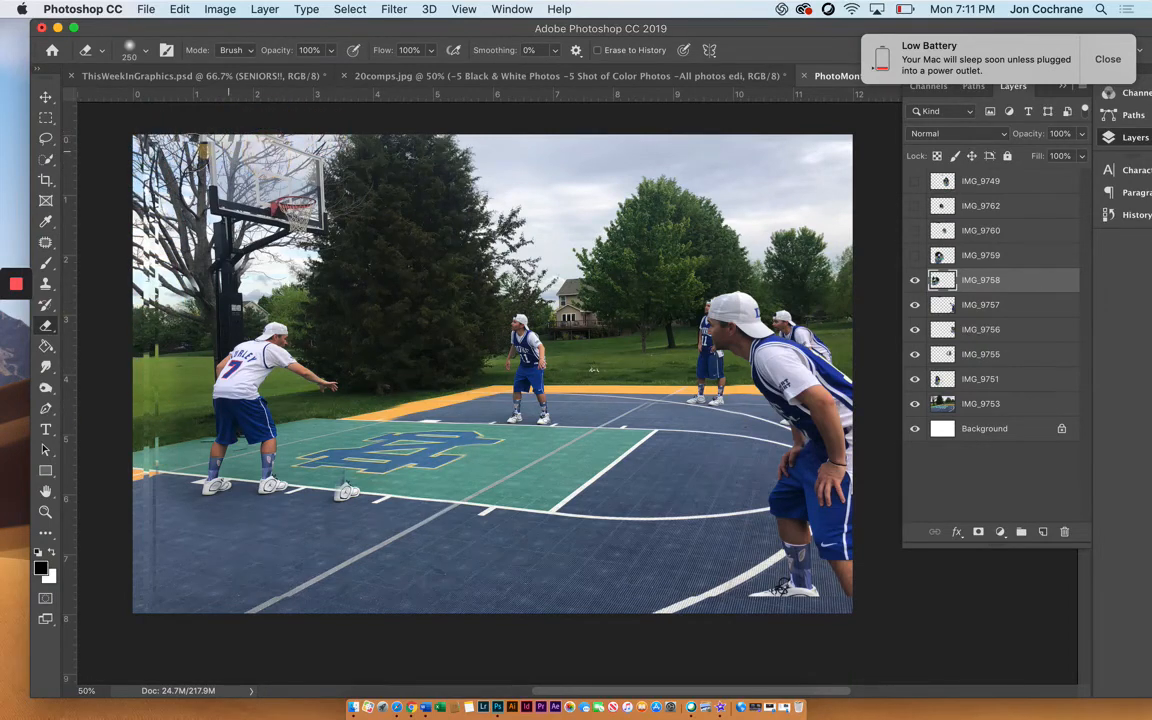
pyautogui.click(1008, 305)
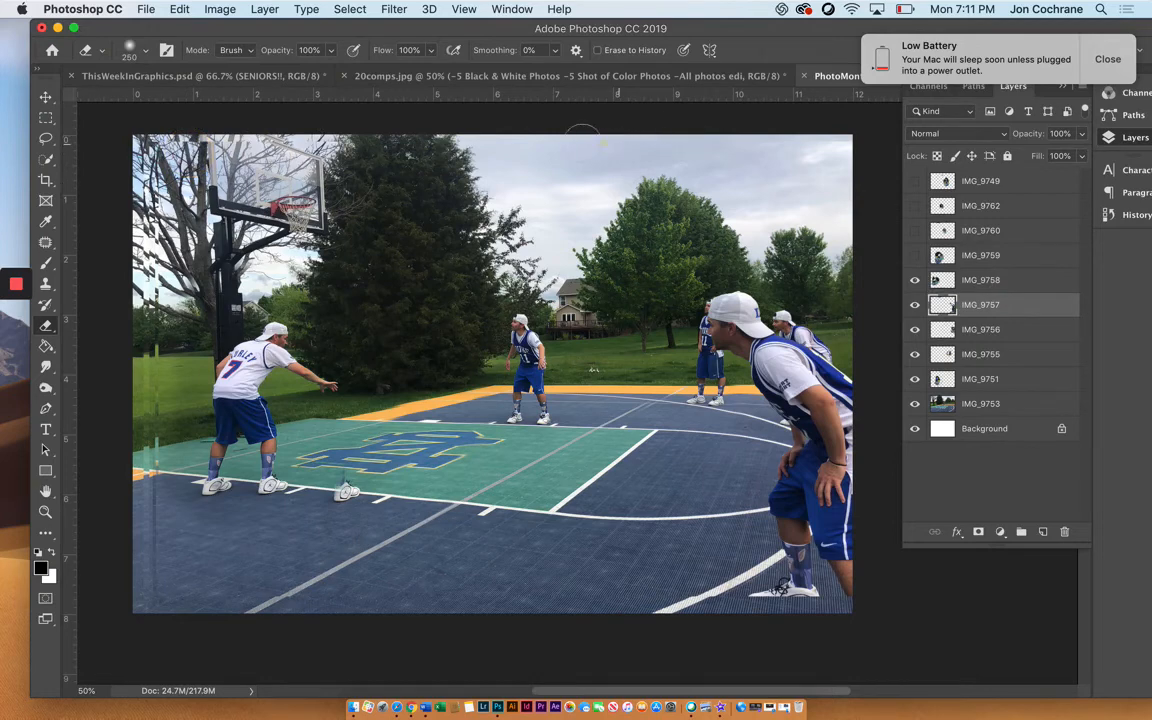
pyautogui.moveTo(295, 127)
pyautogui.mouseDown()
pyautogui.moveTo(170, 134)
pyautogui.moveTo(145, 175)
pyautogui.moveTo(160, 352)
pyautogui.moveTo(159, 334)
pyautogui.moveTo(139, 458)
pyautogui.moveTo(165, 576)
pyautogui.moveTo(165, 120)
pyautogui.mouseUp()
# Reselect layer IMG_9758 and erase its remaining strip beside the bare tree at the photo's upper-left edge.
pyautogui.click(975, 184)
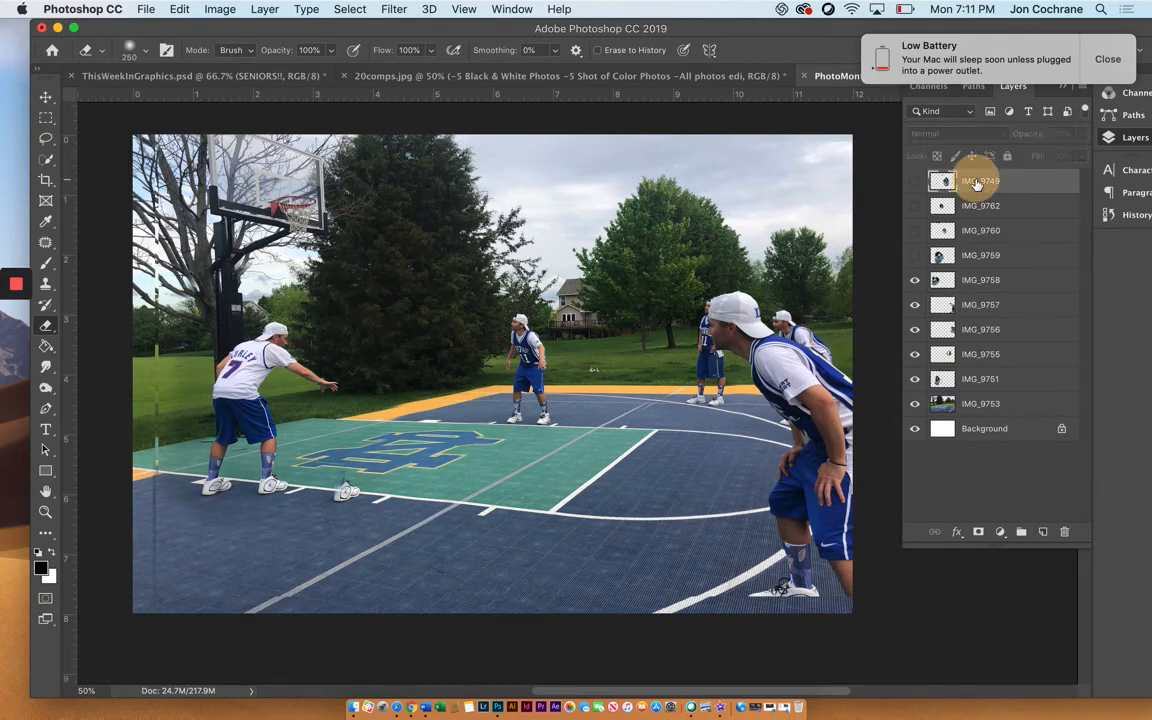
pyautogui.click(976, 281)
pyautogui.click(979, 257)
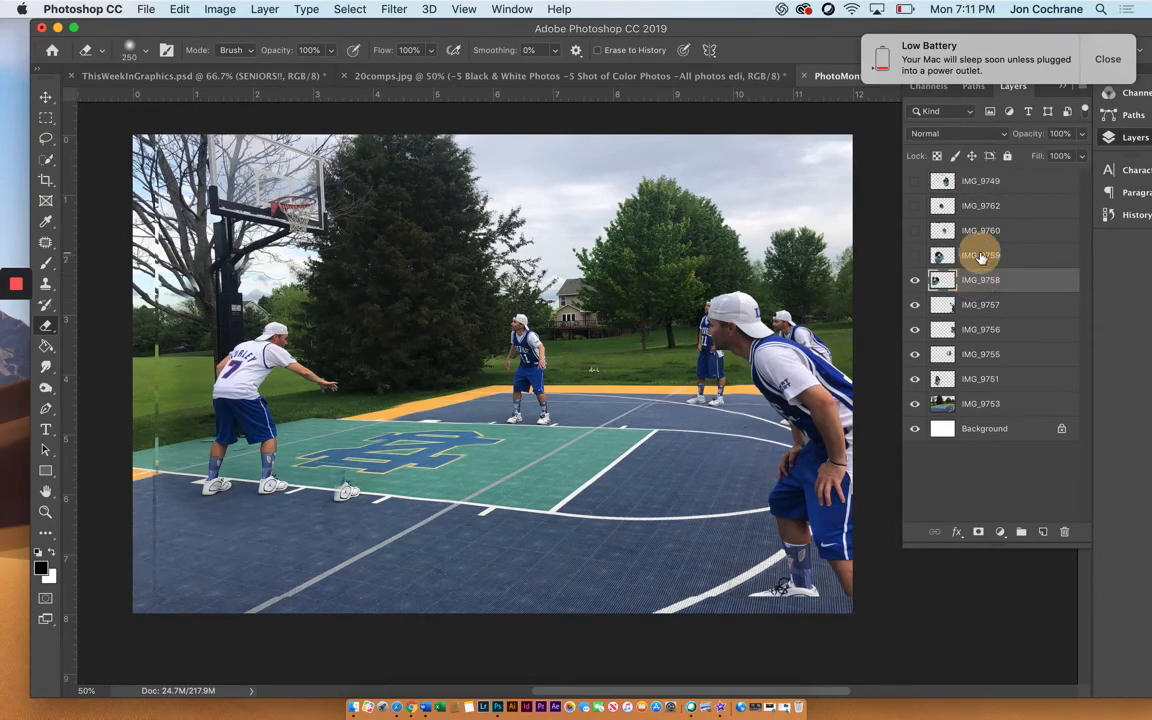
pyautogui.click(979, 276)
pyautogui.moveTo(150, 165); pyautogui.dragTo(148, 212)
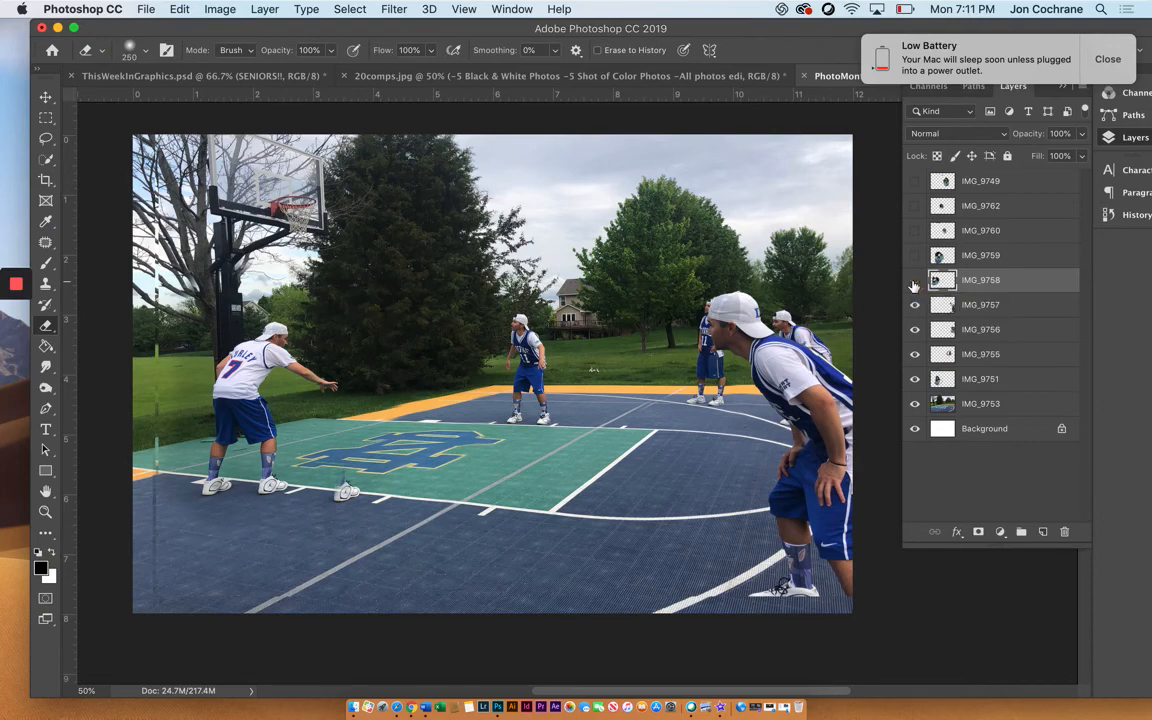
# Toggle layer IMG_9758 off and on to compare the white-jersey player's surroundings with the layers beneath.
pyautogui.click(913, 286)
pyautogui.click(913, 286)
pyautogui.click(913, 286)
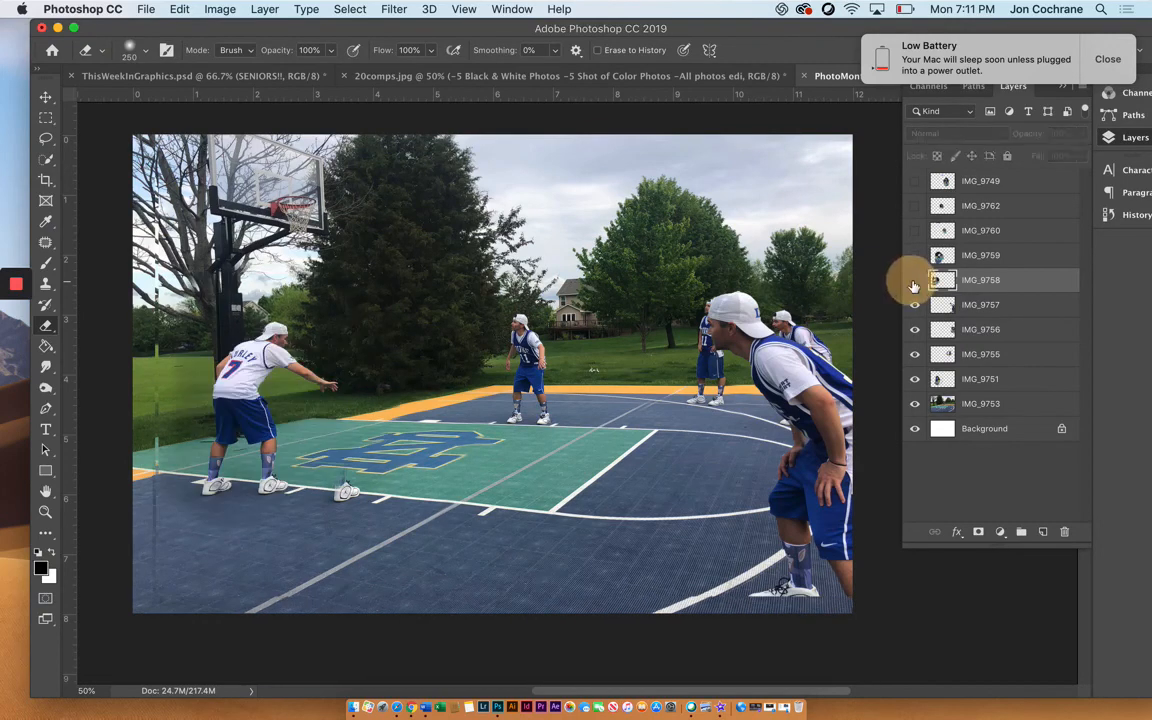
pyautogui.click(913, 286)
pyautogui.click(913, 286)
pyautogui.click(913, 286)
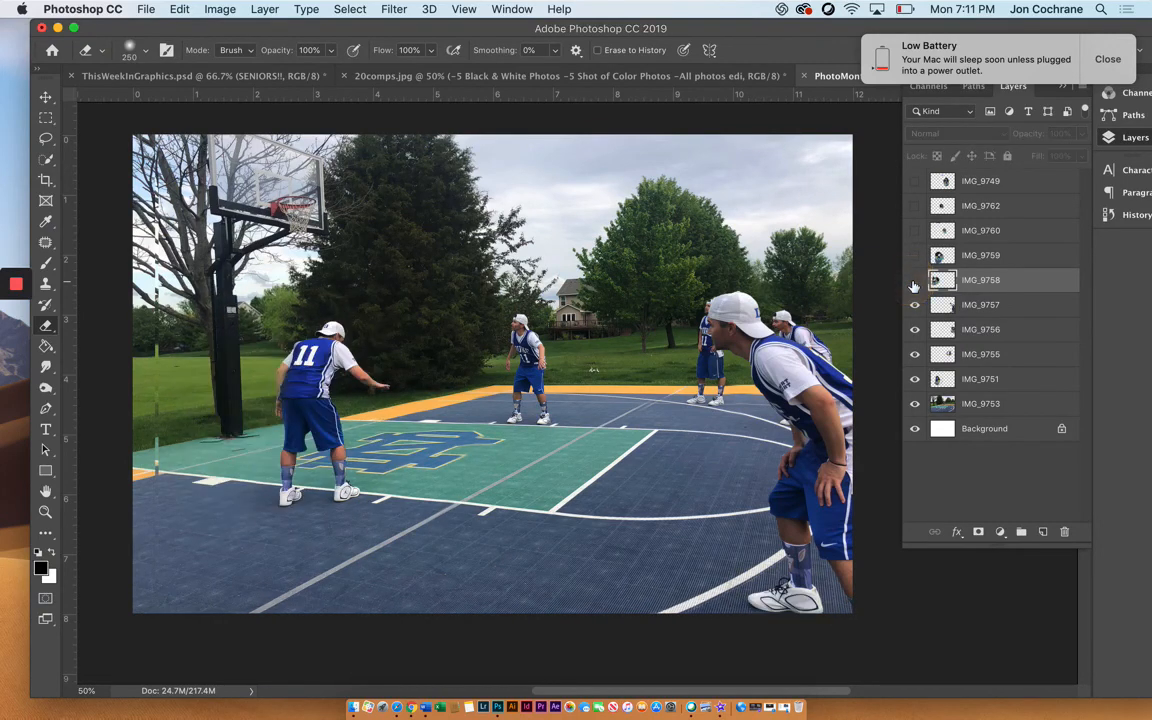
pyautogui.click(913, 286)
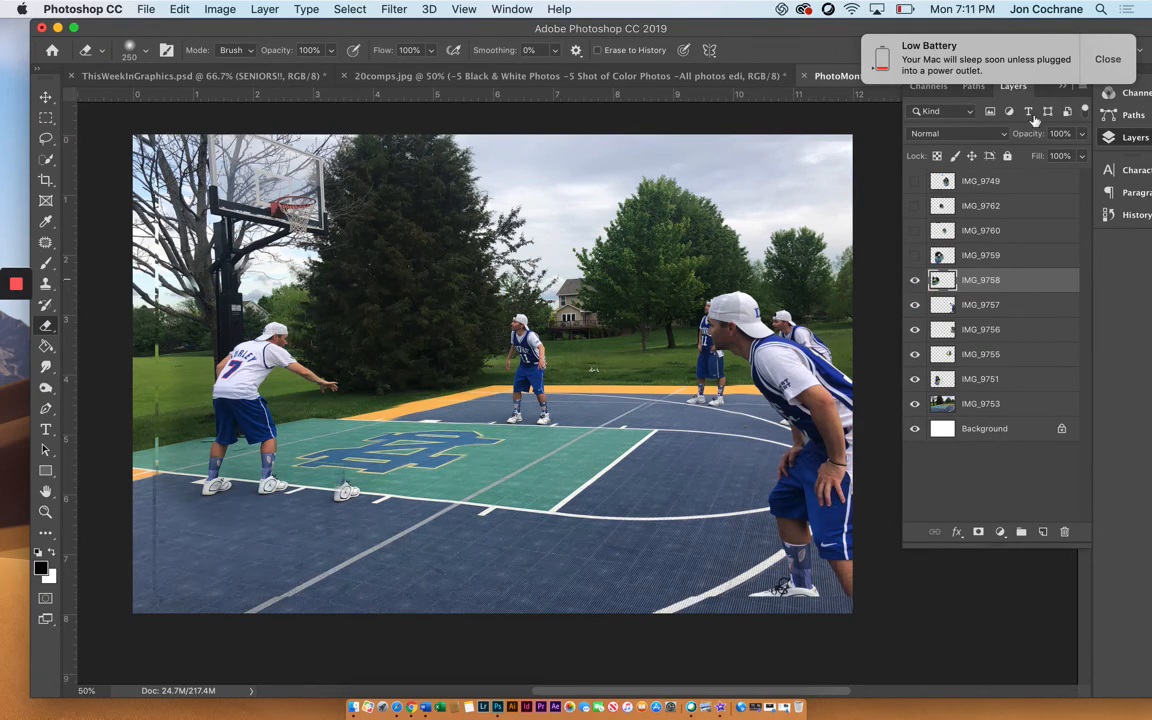
pyautogui.moveTo(13, 291)
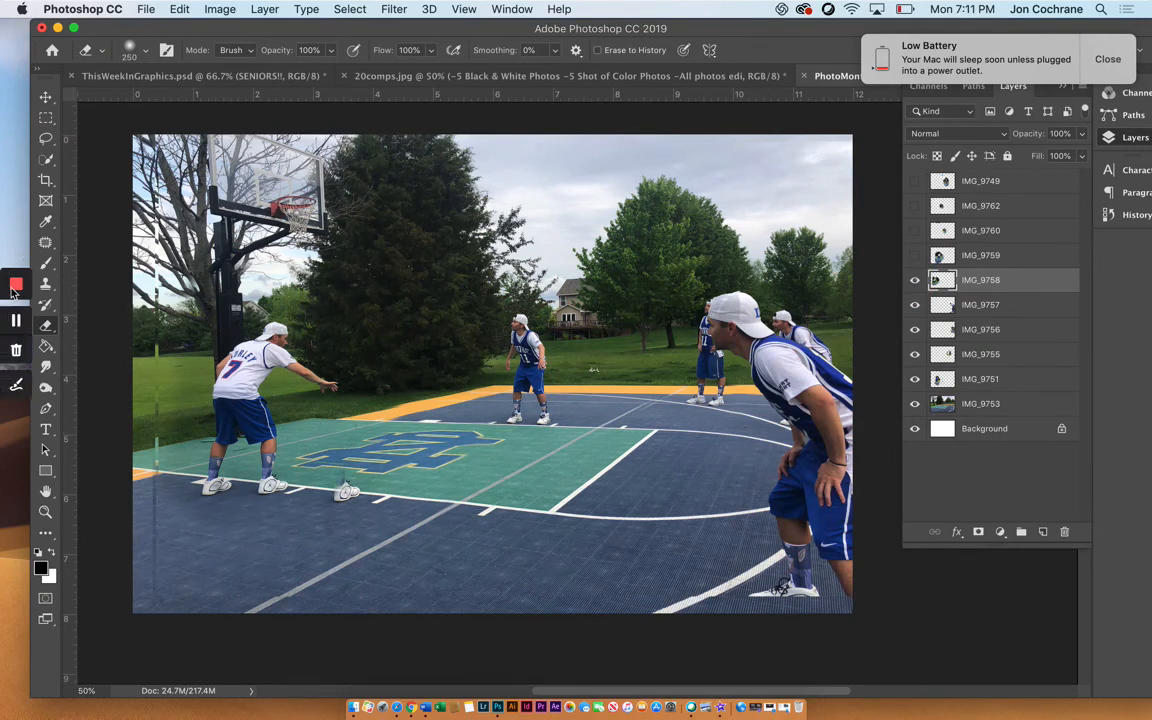